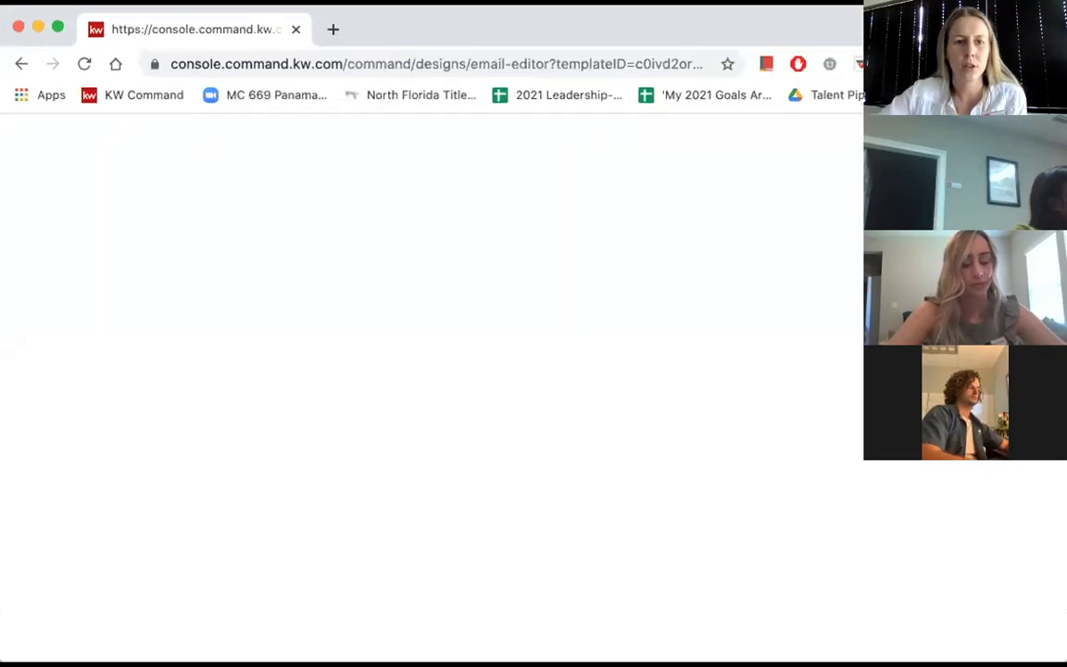
- Reload the stalled email editor page, go to the KW Command dashboard and expand its navigation
click(230, 64)
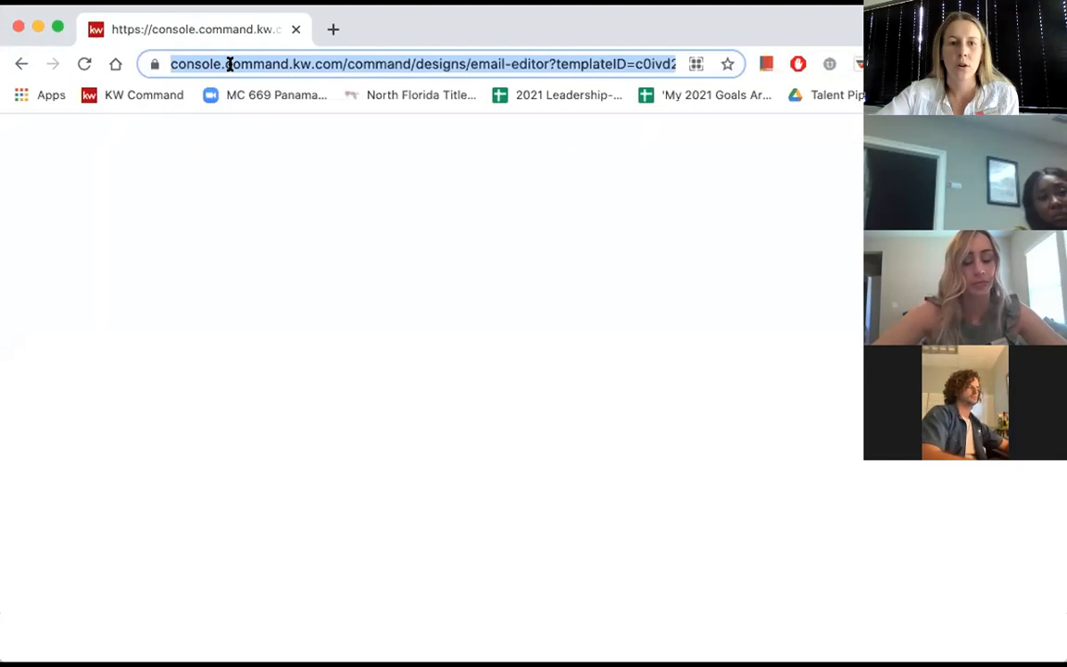
key(Return)
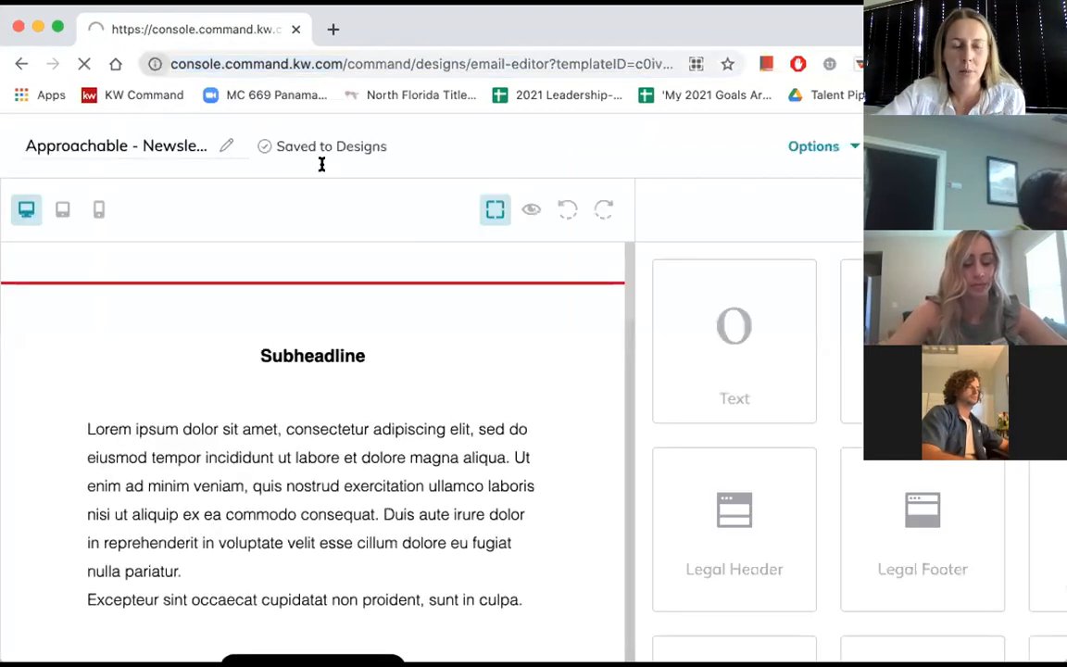
click(144, 94)
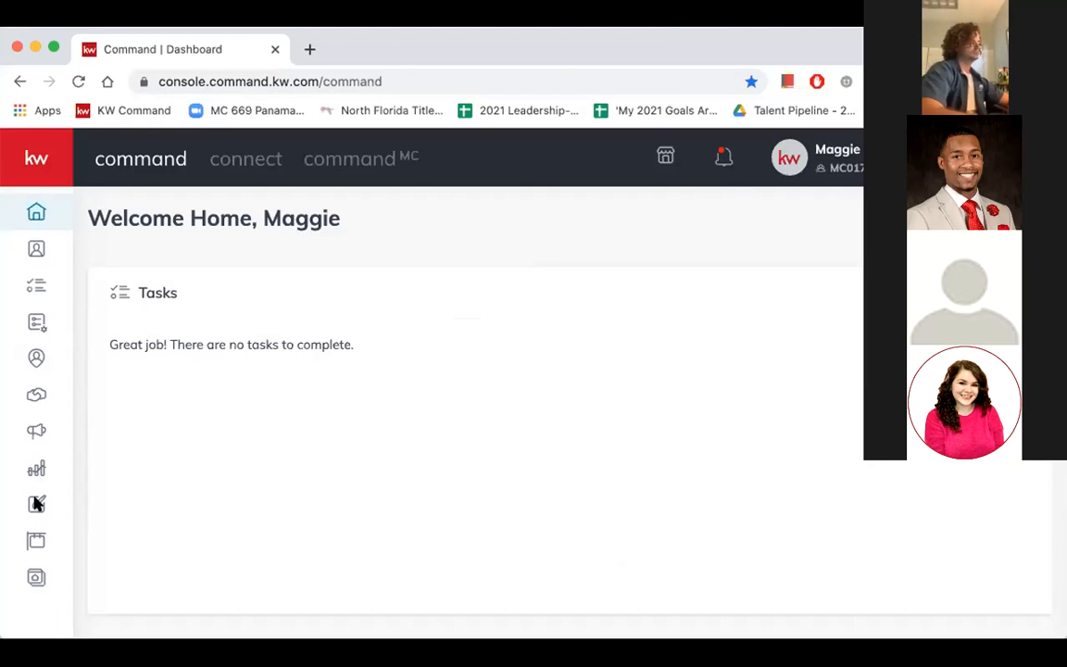
click(30, 159)
click(31, 158)
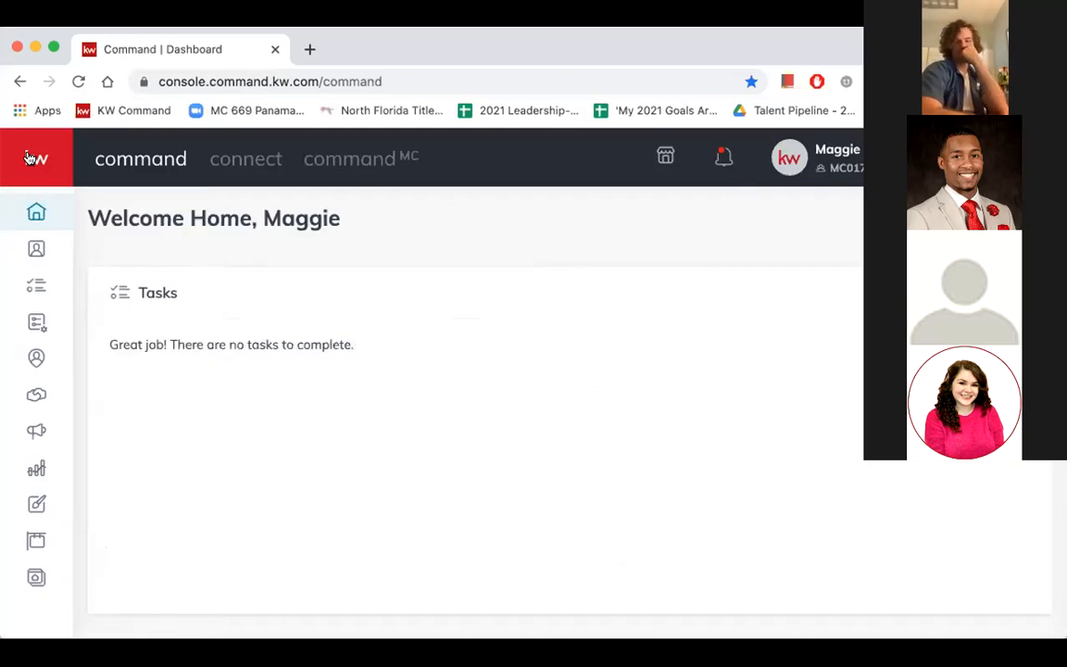
click(30, 158)
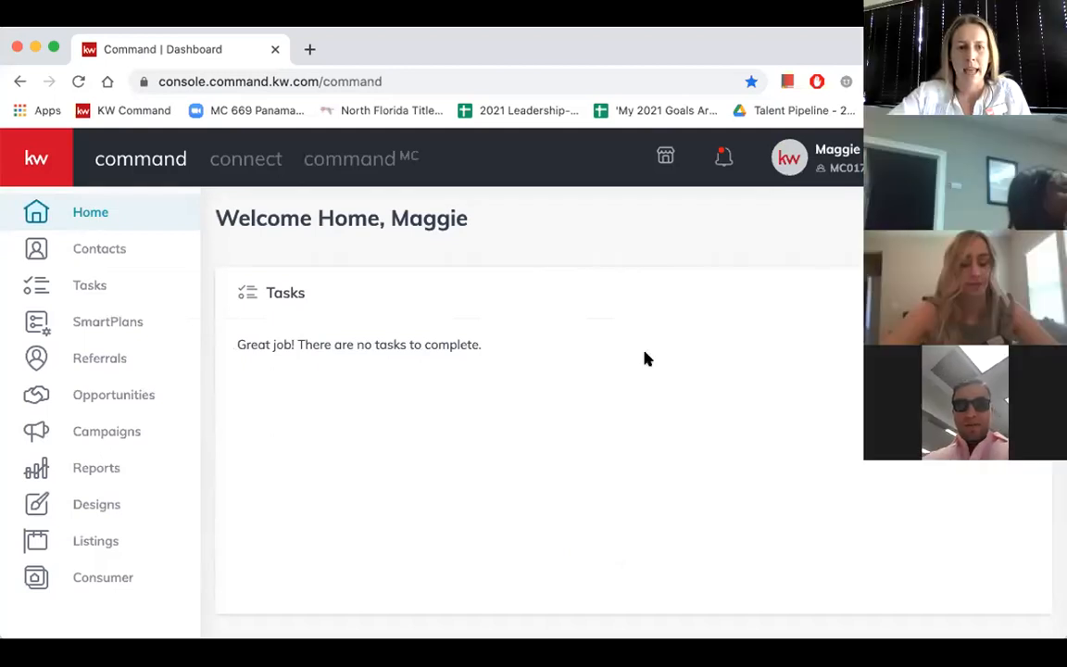
- Open Contacts, dismiss the welcome banner and show 500 contacts per page
click(100, 248)
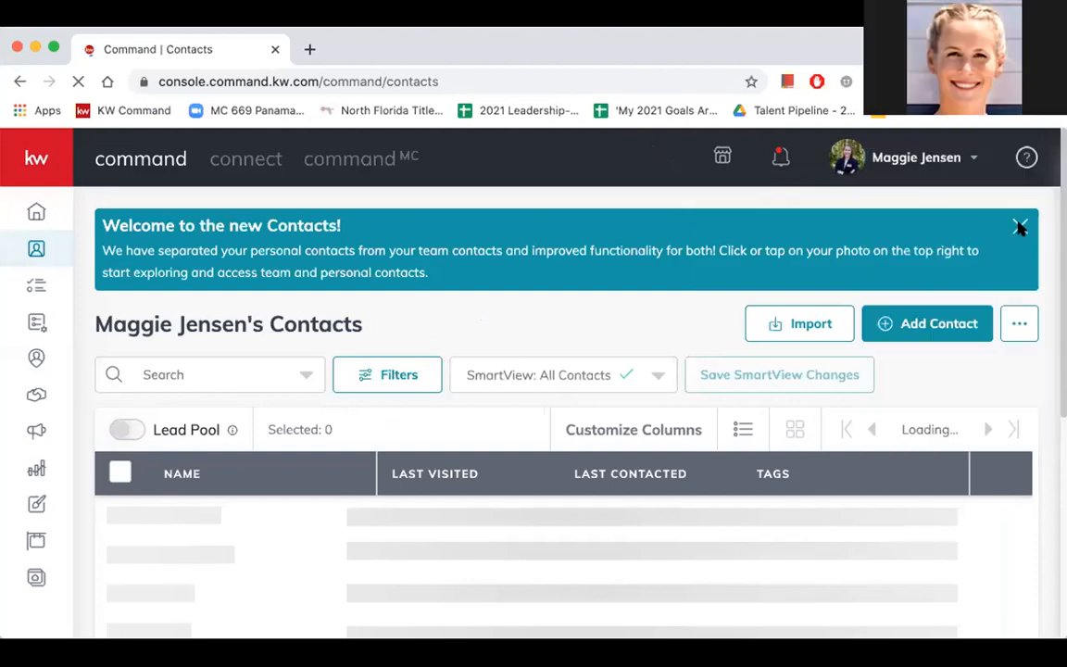
click(1020, 227)
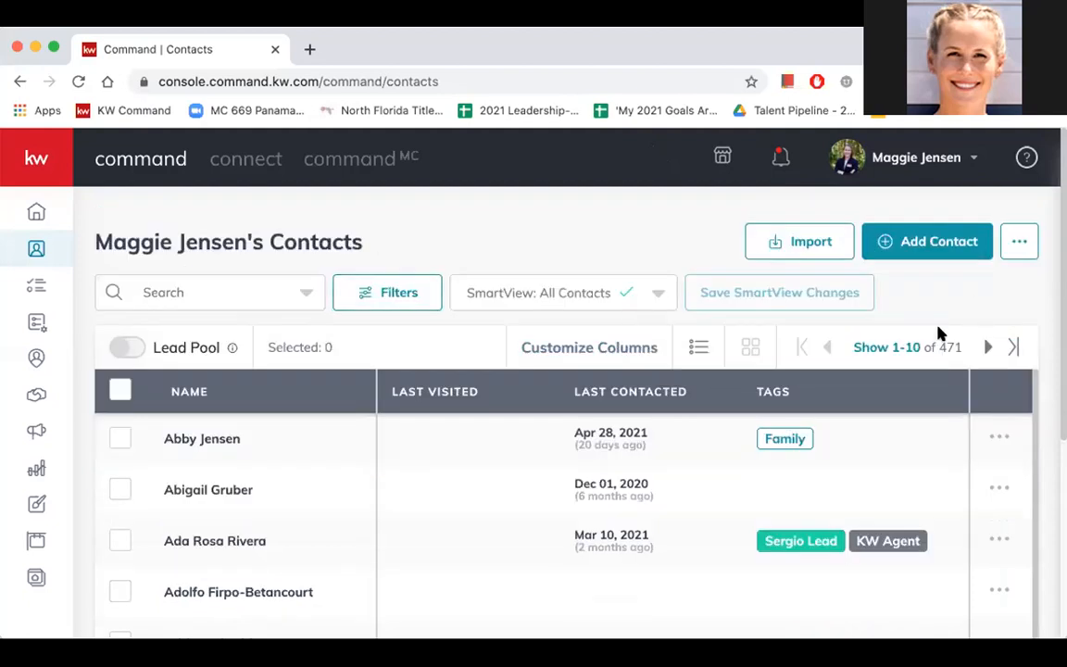
click(913, 346)
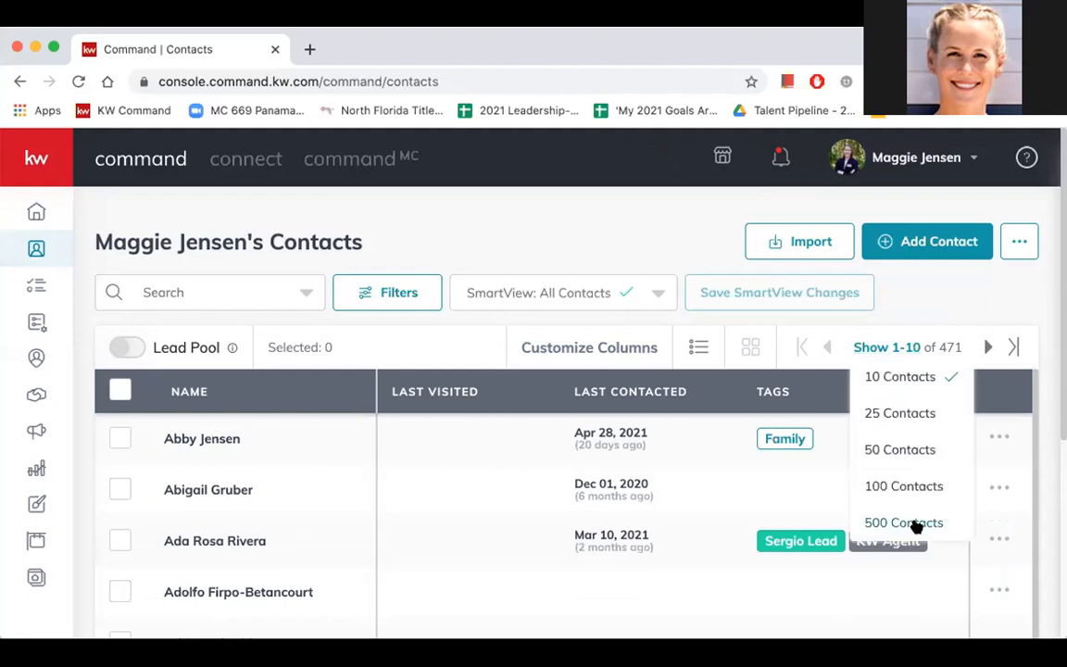
click(904, 522)
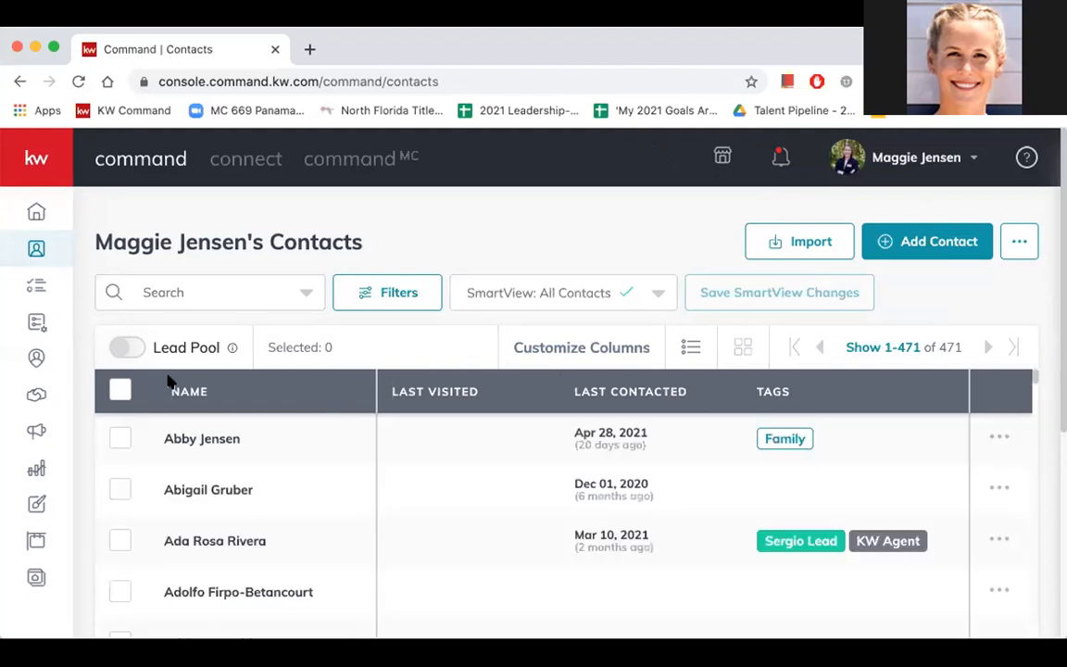
click(118, 390)
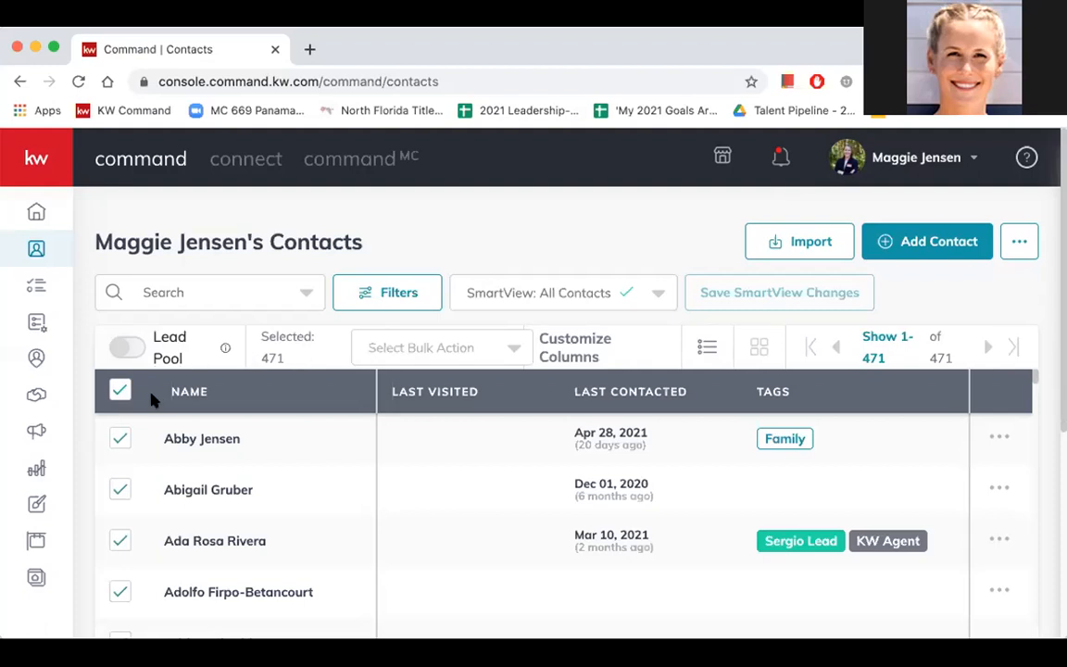
click(458, 387)
click(120, 391)
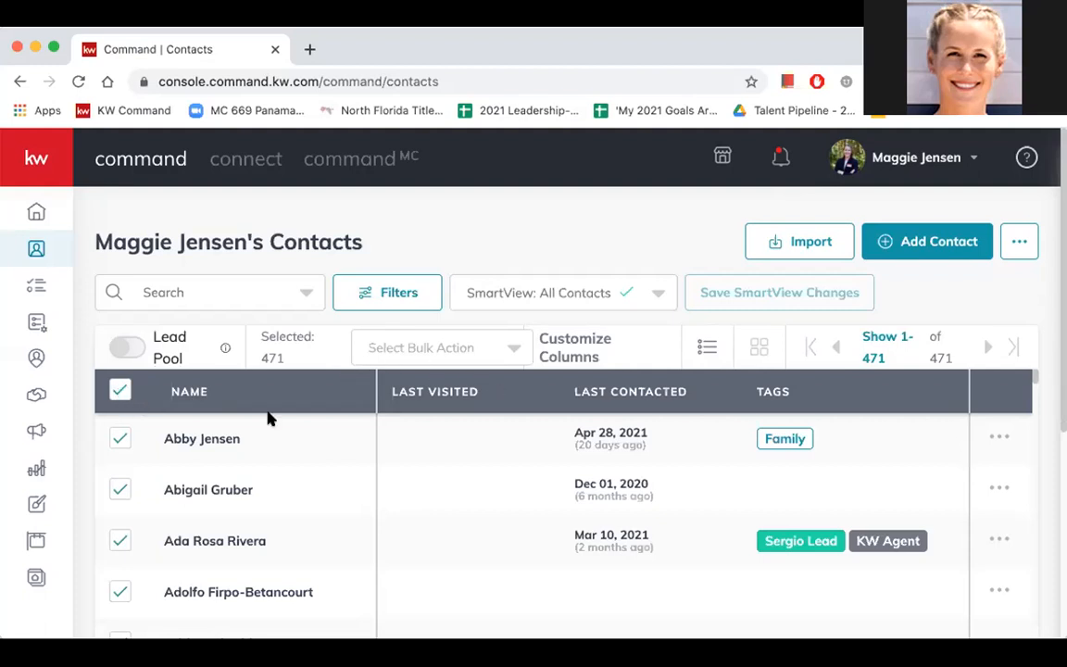
- Open the first contact in the list and examine the record's contact details, lead source, account and neighborhoods
click(188, 441)
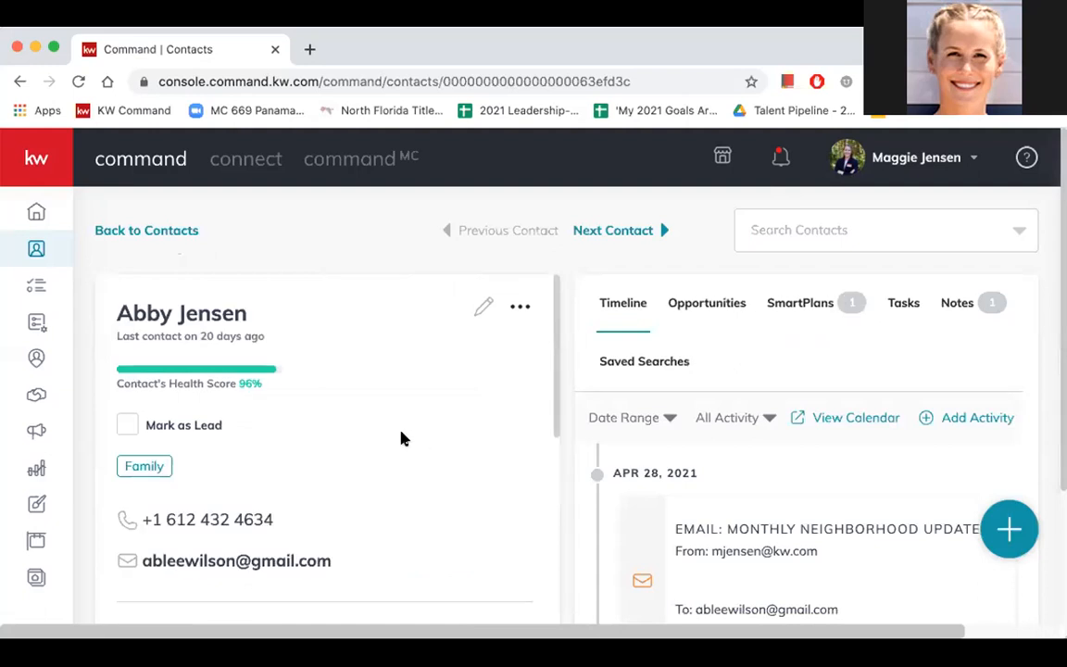
scroll(414, 455, down, 2)
scroll(414, 455, up, 2)
scroll(414, 454, down, 2)
scroll(414, 455, down, 5)
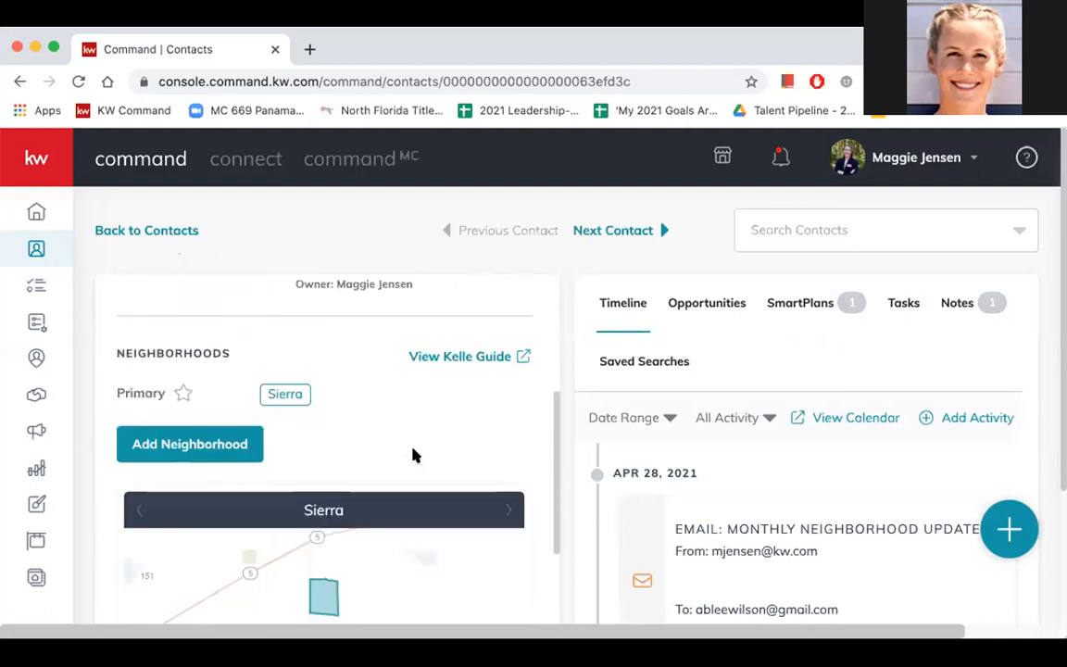
scroll(412, 450, up, 2)
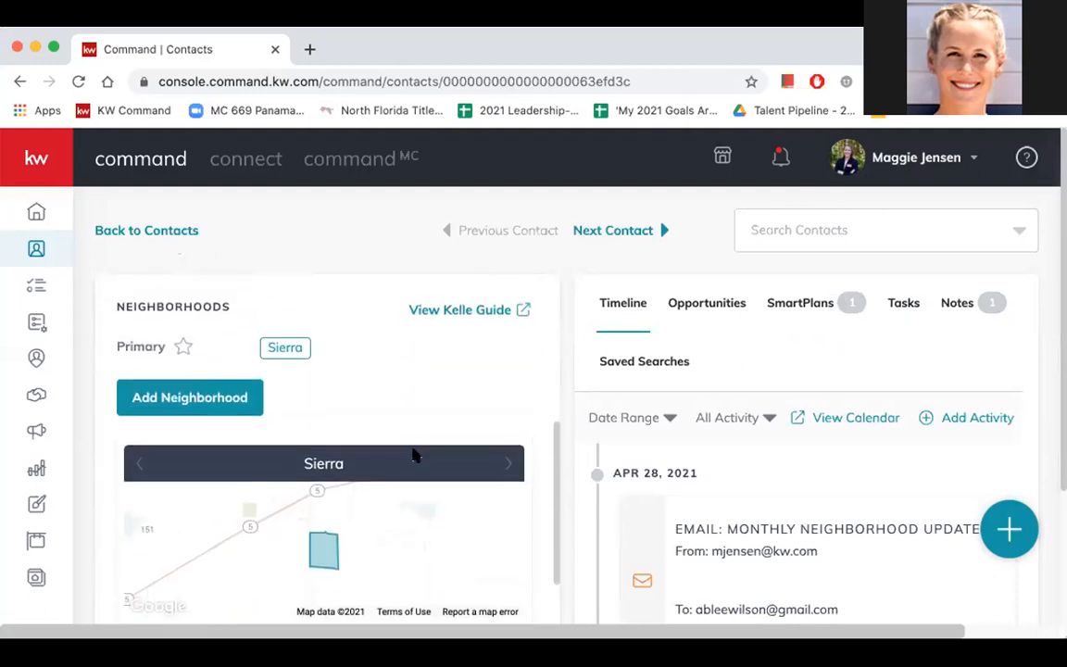
scroll(414, 455, up, 1)
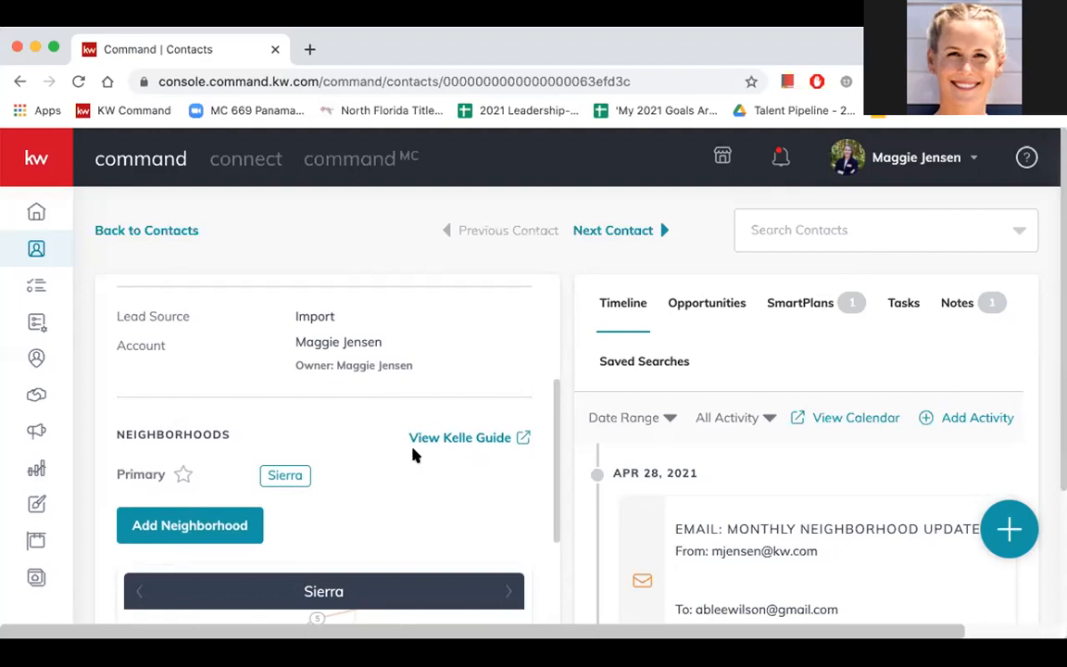
scroll(414, 455, up, 5)
scroll(414, 455, down, 3)
scroll(414, 455, down, 3)
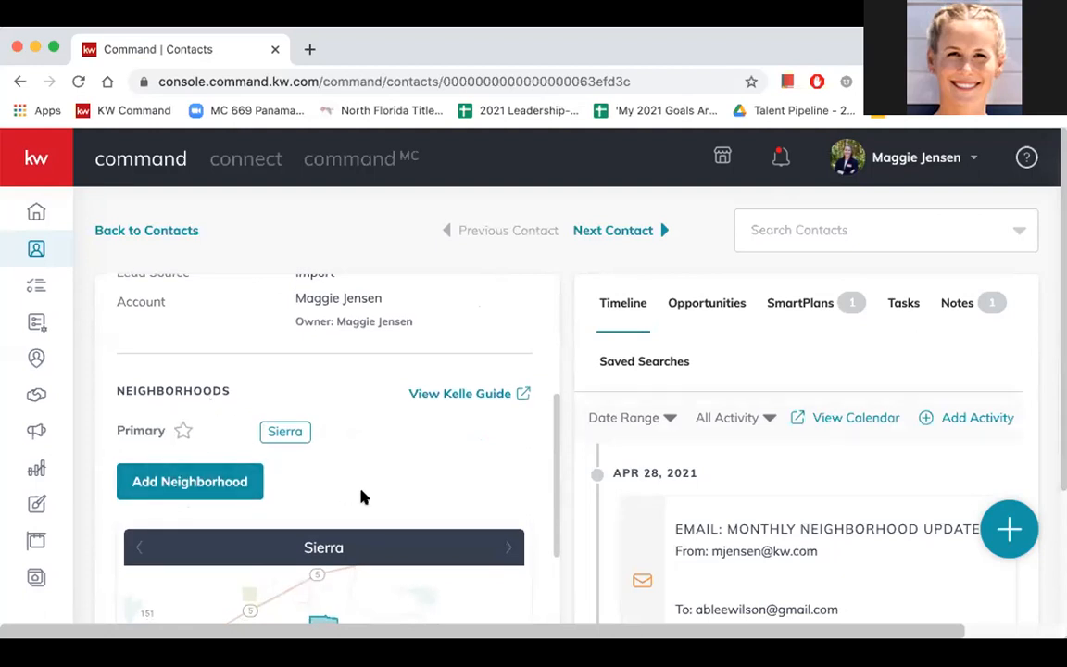
scroll(361, 496, down, 2)
scroll(362, 496, down, 4)
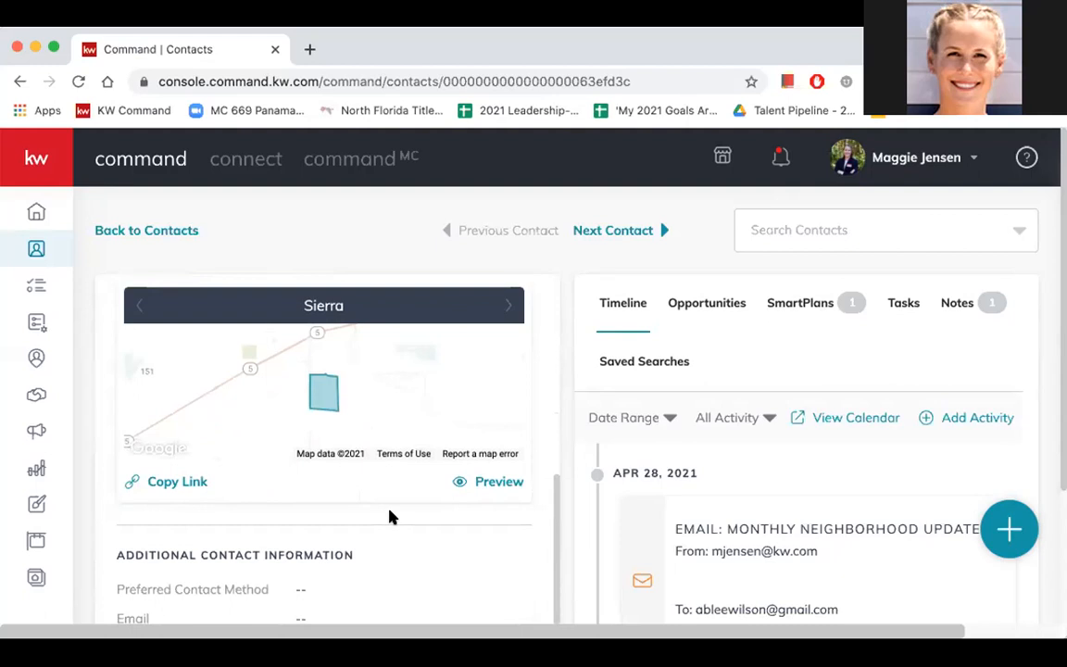
scroll(389, 517, down, 1)
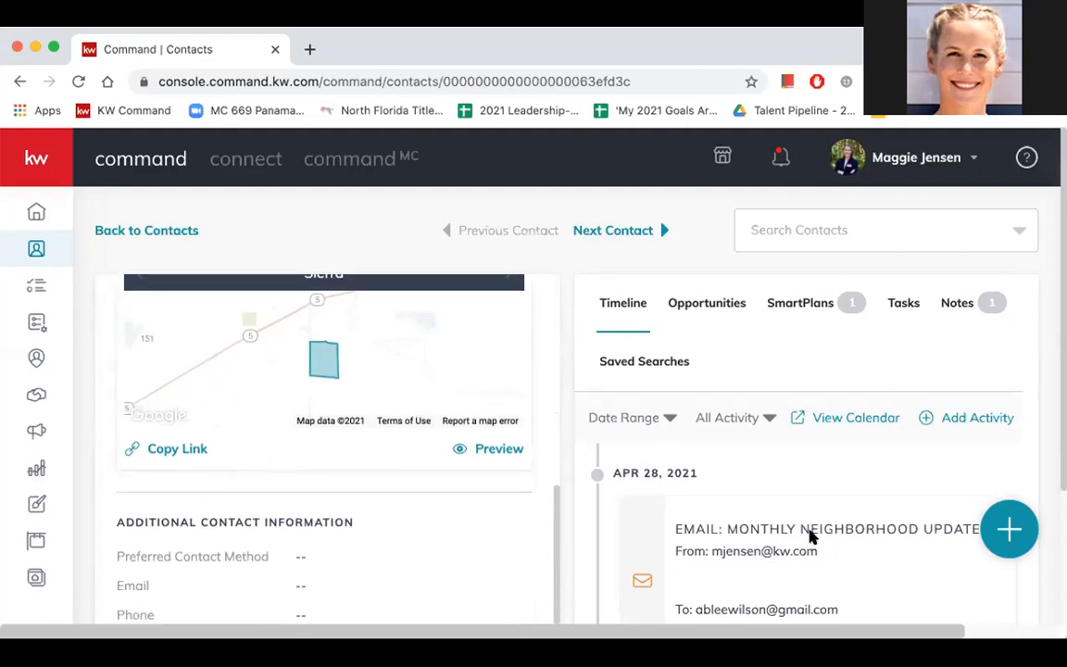
- View the latest Monthly Neighborhood Update email from the contact's timeline, and return to the contact record
scroll(813, 527, down, 2)
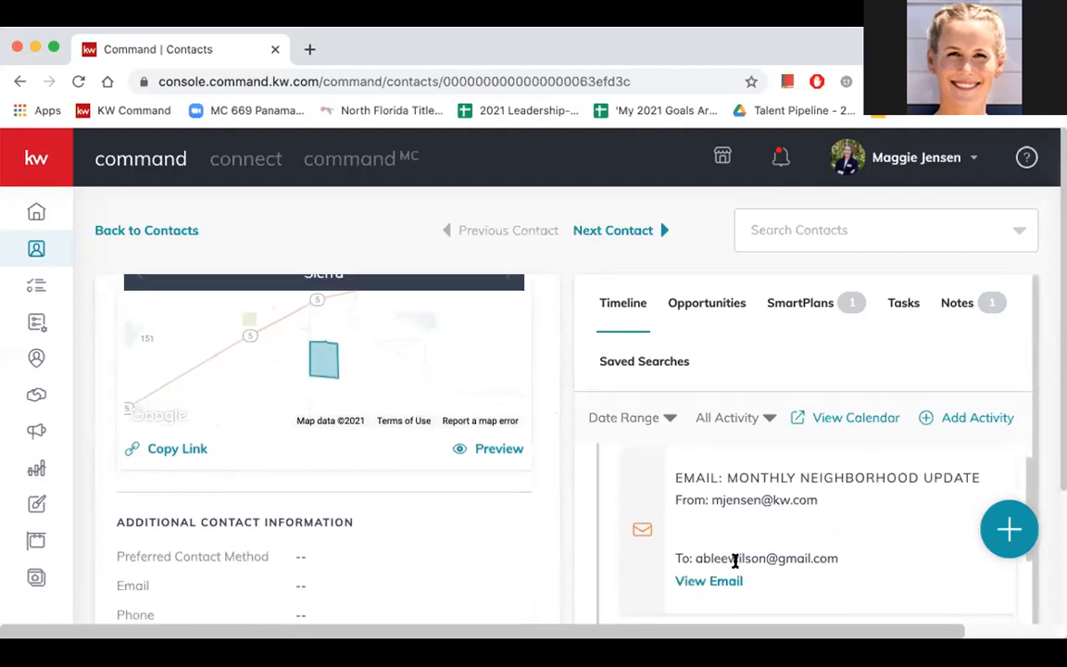
click(714, 581)
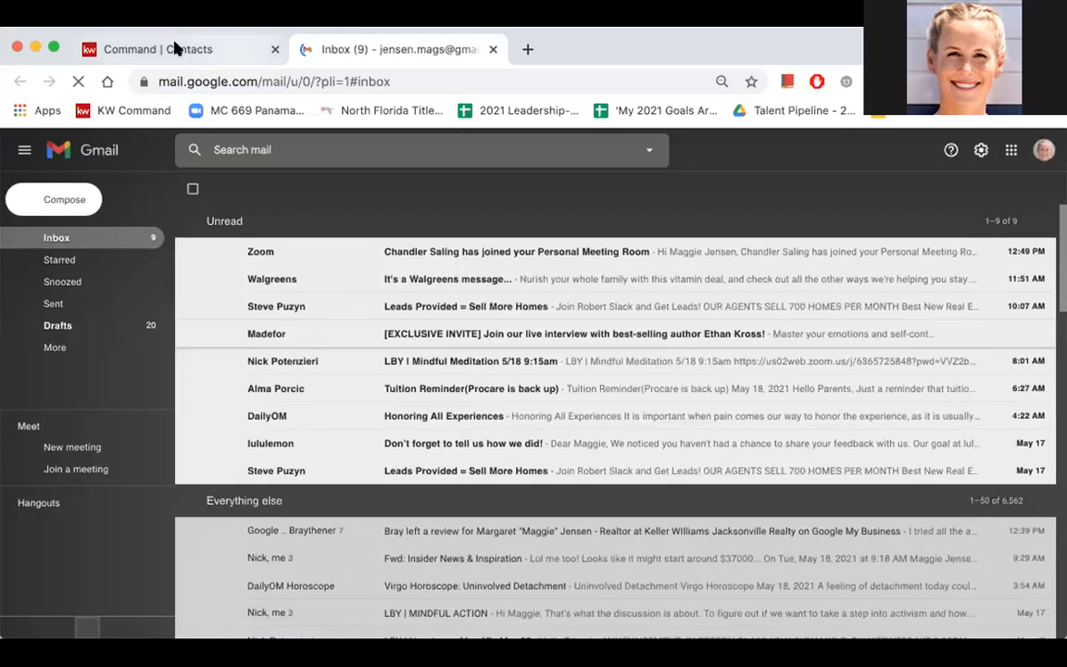
click(174, 48)
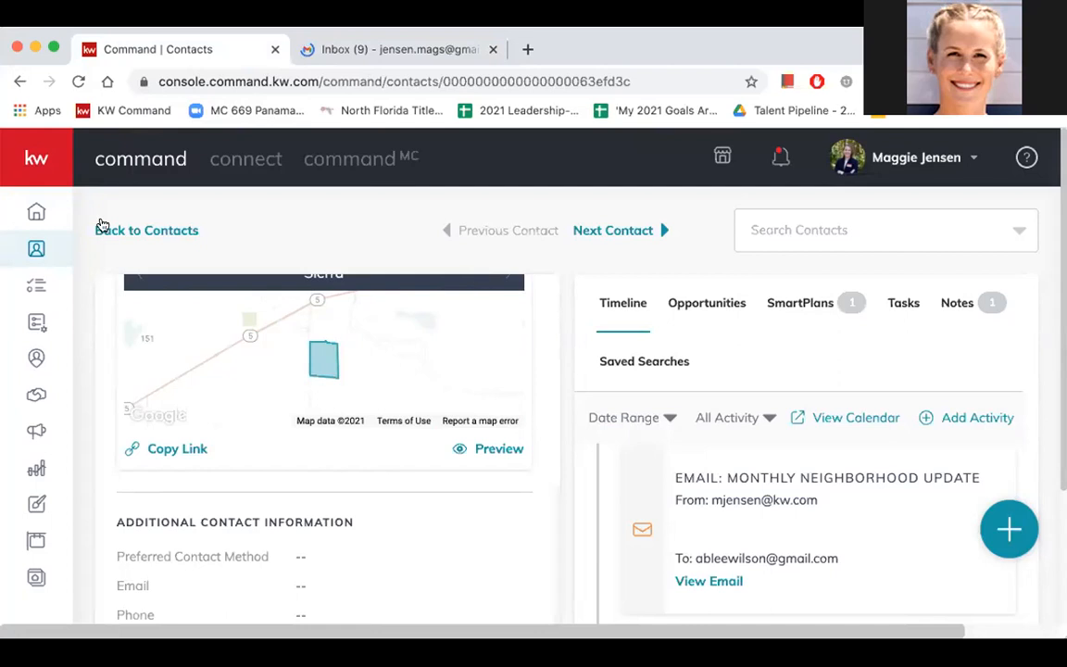
- Examine the contact's additional contact information, social profiles and About section
scroll(429, 422, down, 5)
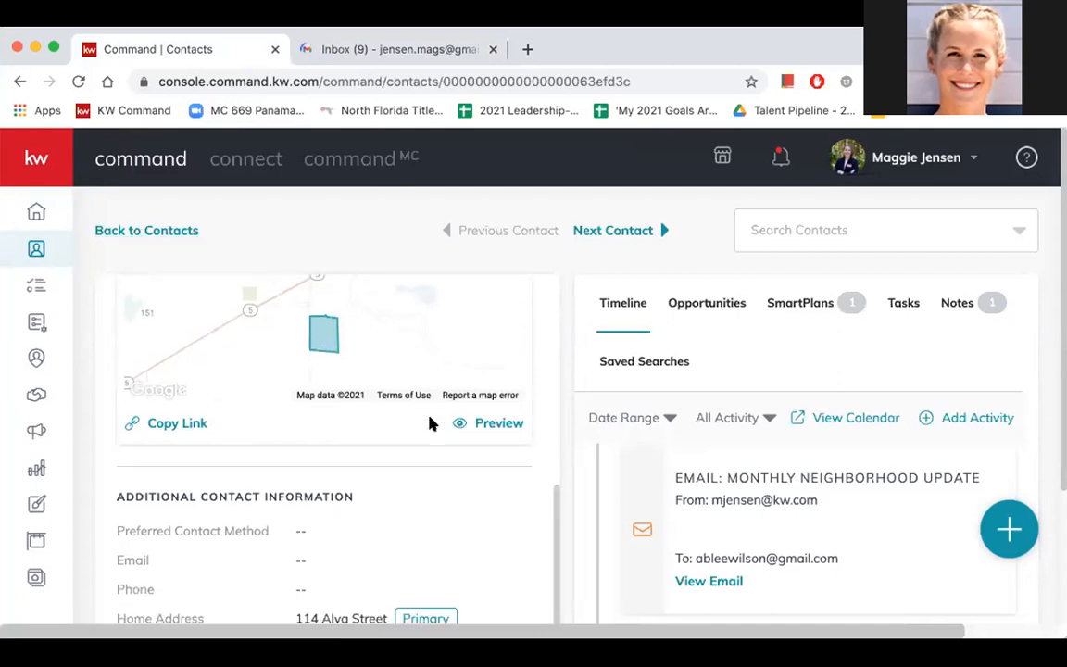
scroll(429, 422, down, 2)
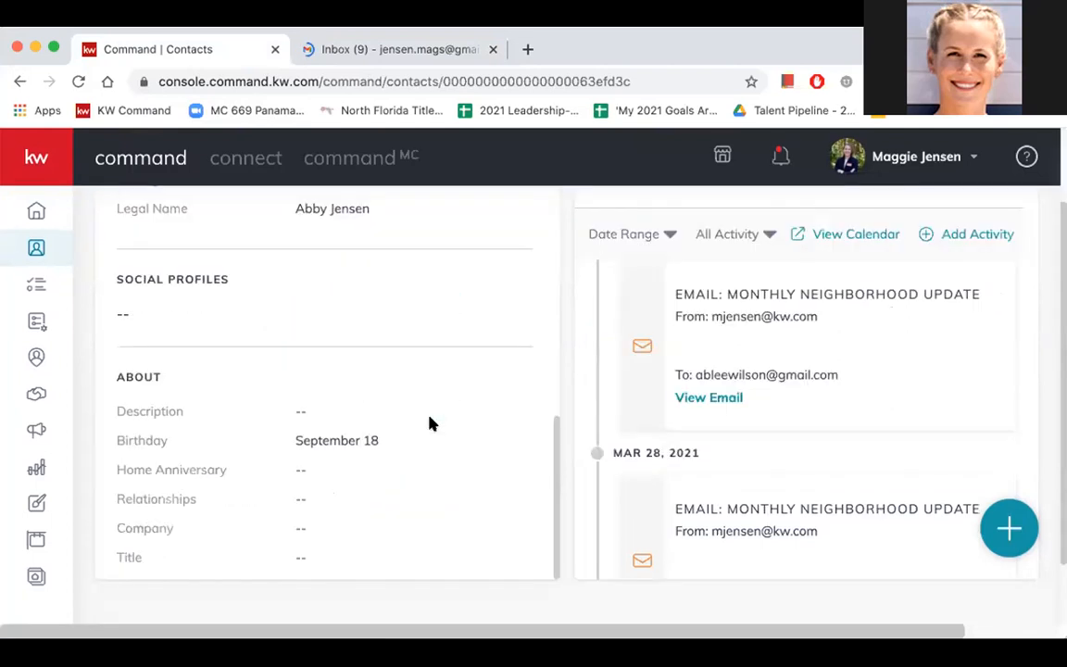
scroll(396, 396, up, 3)
scroll(395, 397, up, 2)
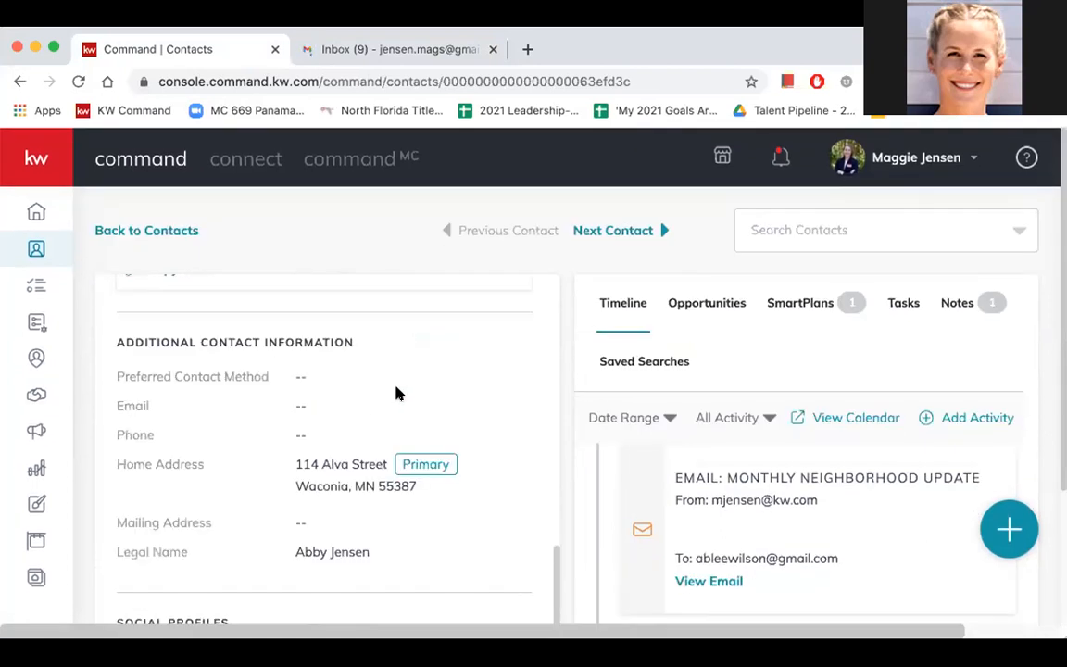
scroll(376, 377, up, 6)
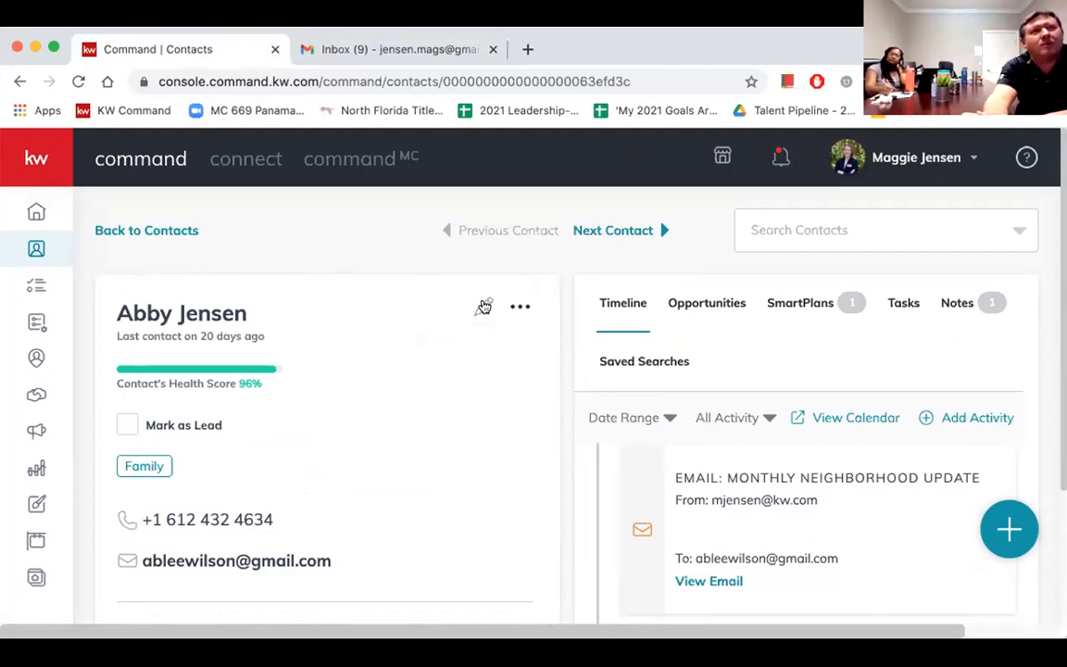
- Edit the contact and add an orange custom tag named "sister" alongside the Family tag
click(483, 306)
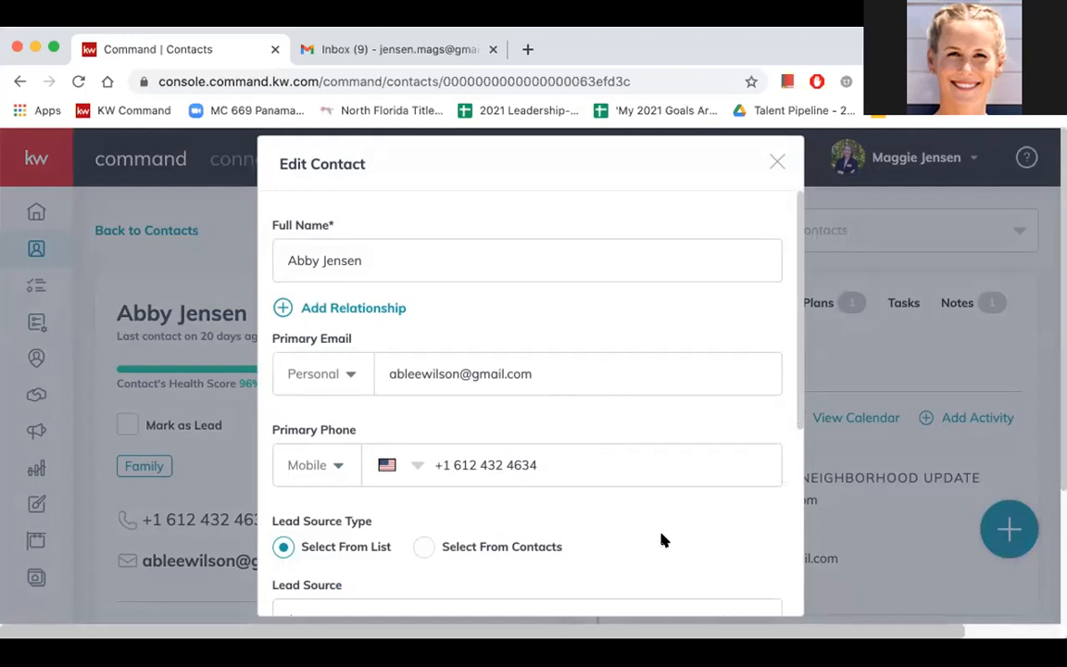
scroll(663, 540, down, 1)
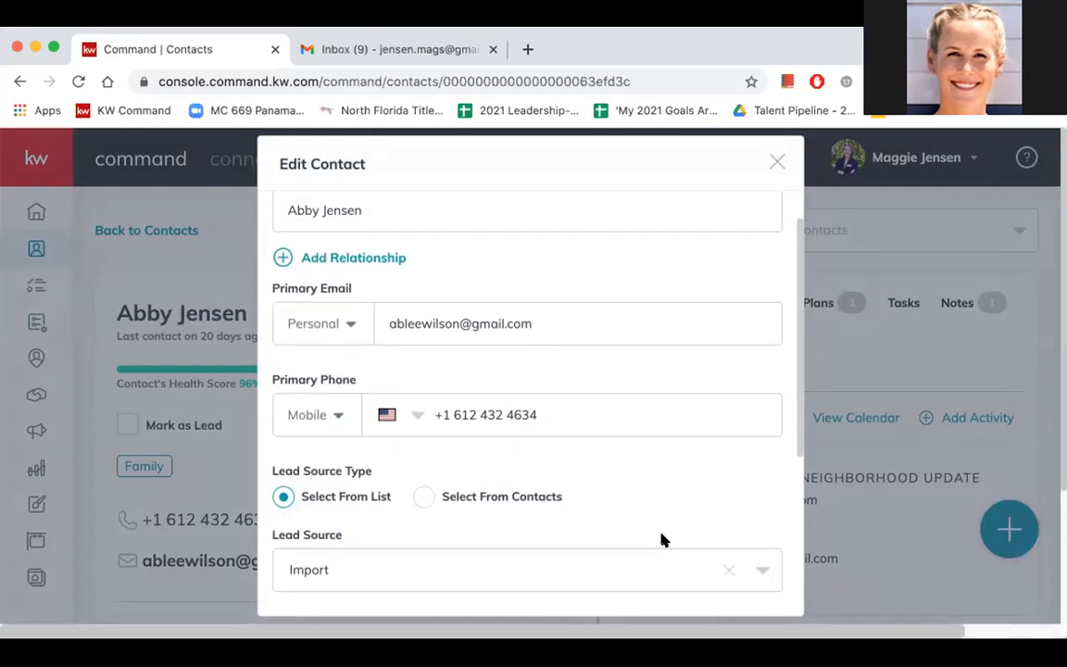
scroll(663, 540, down, 1)
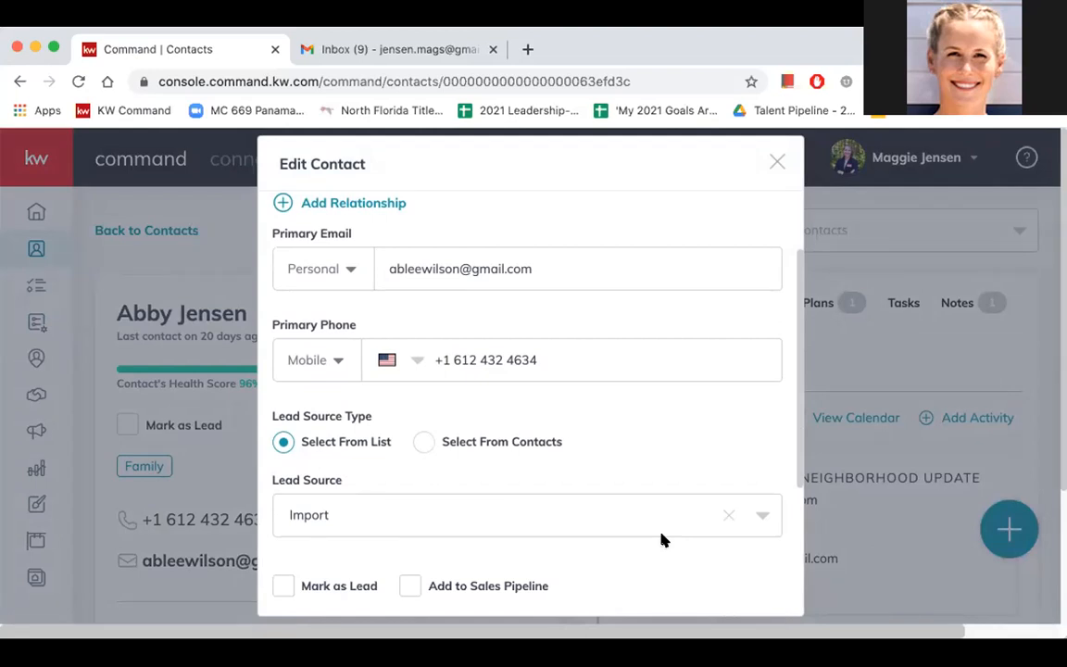
scroll(662, 540, down, 3)
scroll(663, 539, down, 2)
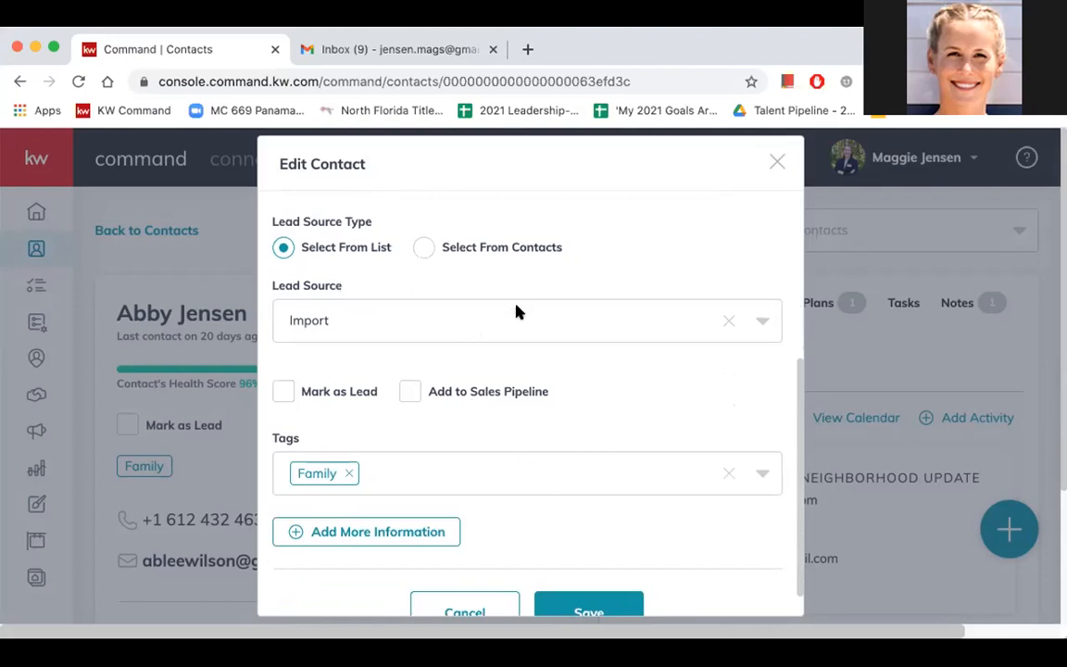
scroll(542, 391, down, 1)
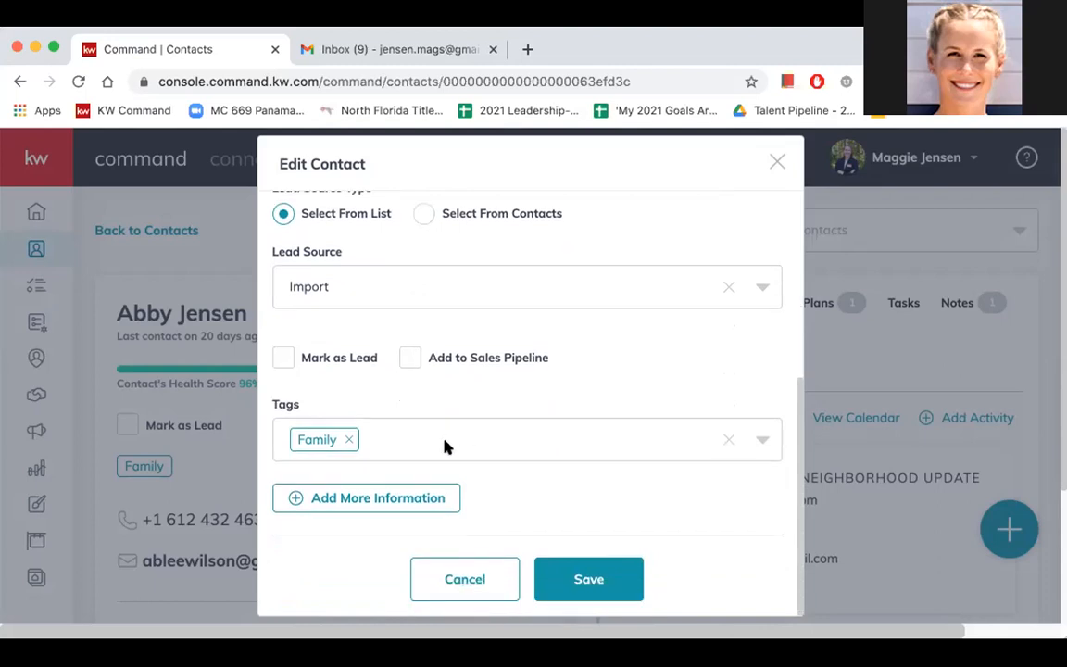
click(399, 438)
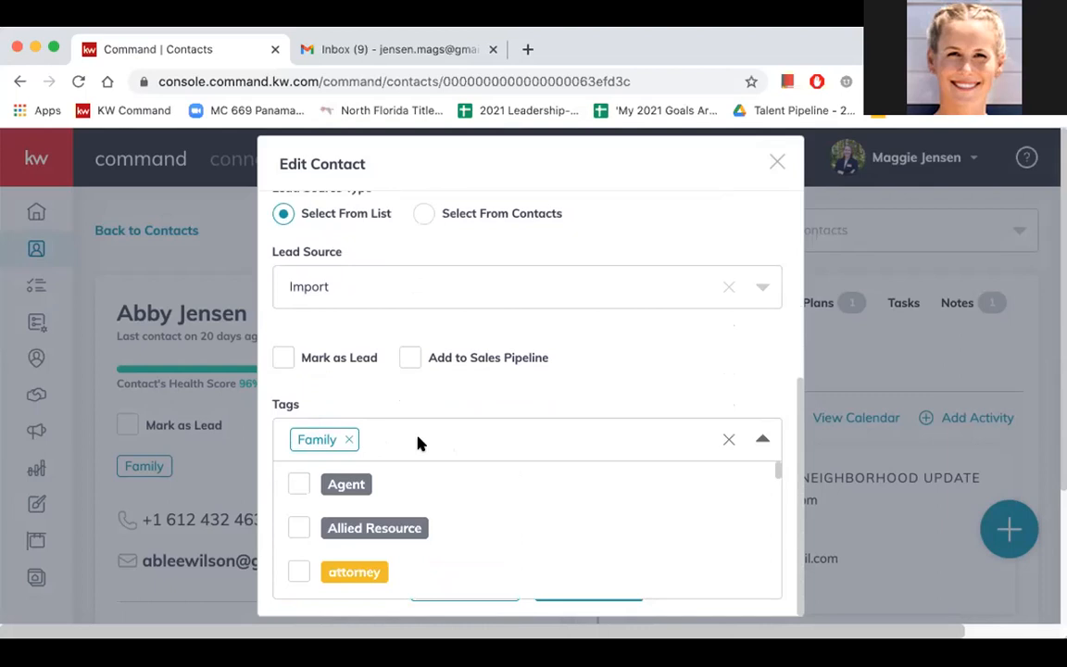
text(sister)
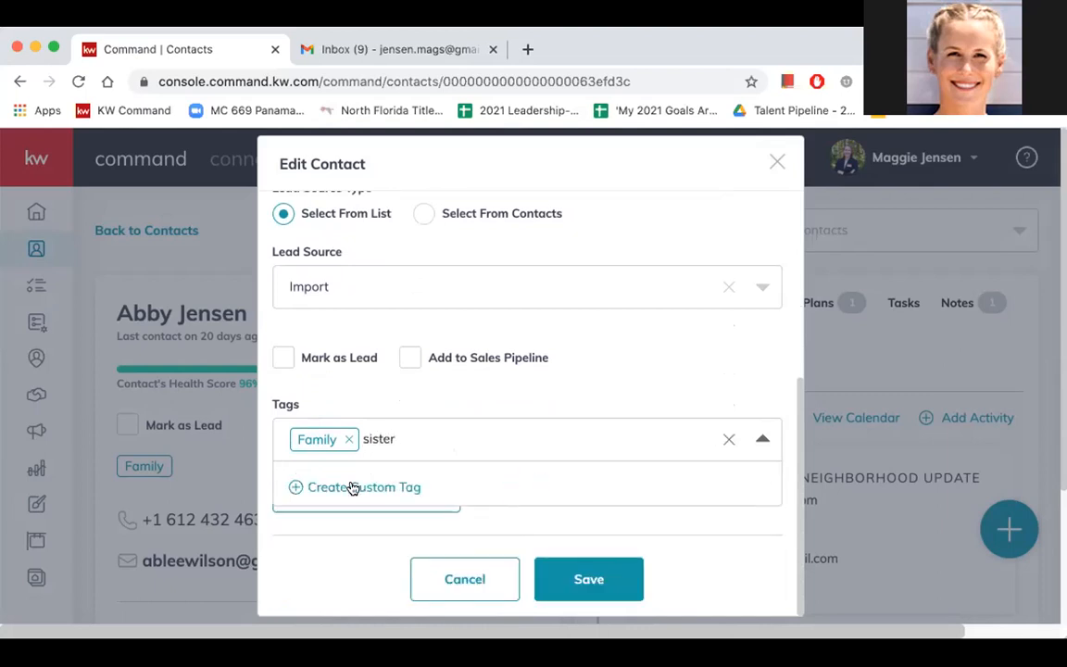
click(350, 487)
click(390, 522)
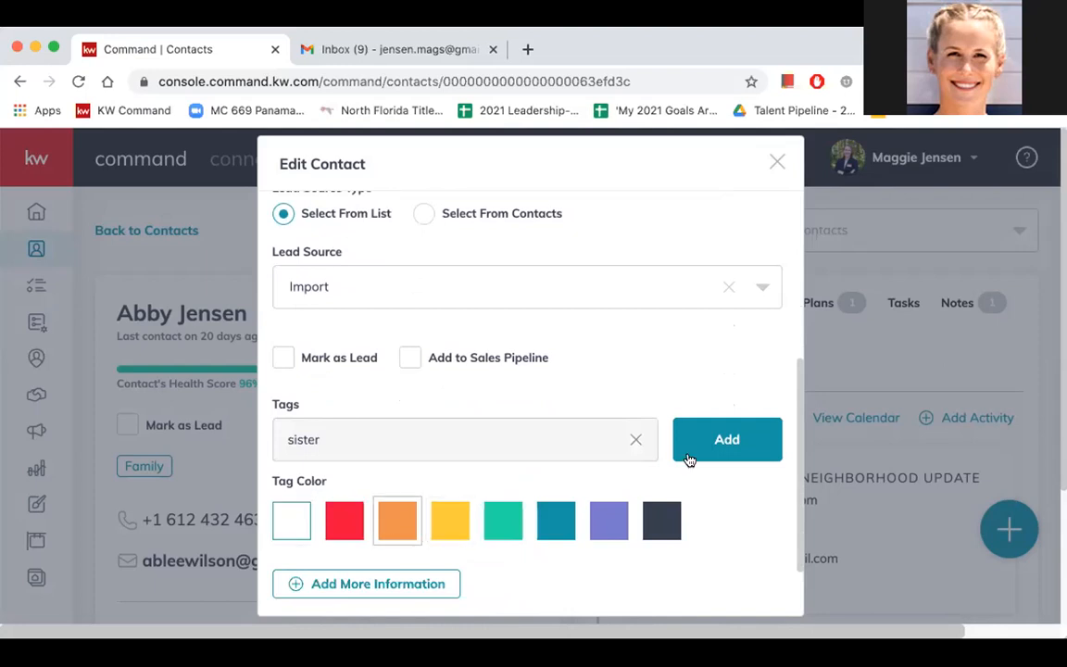
click(732, 450)
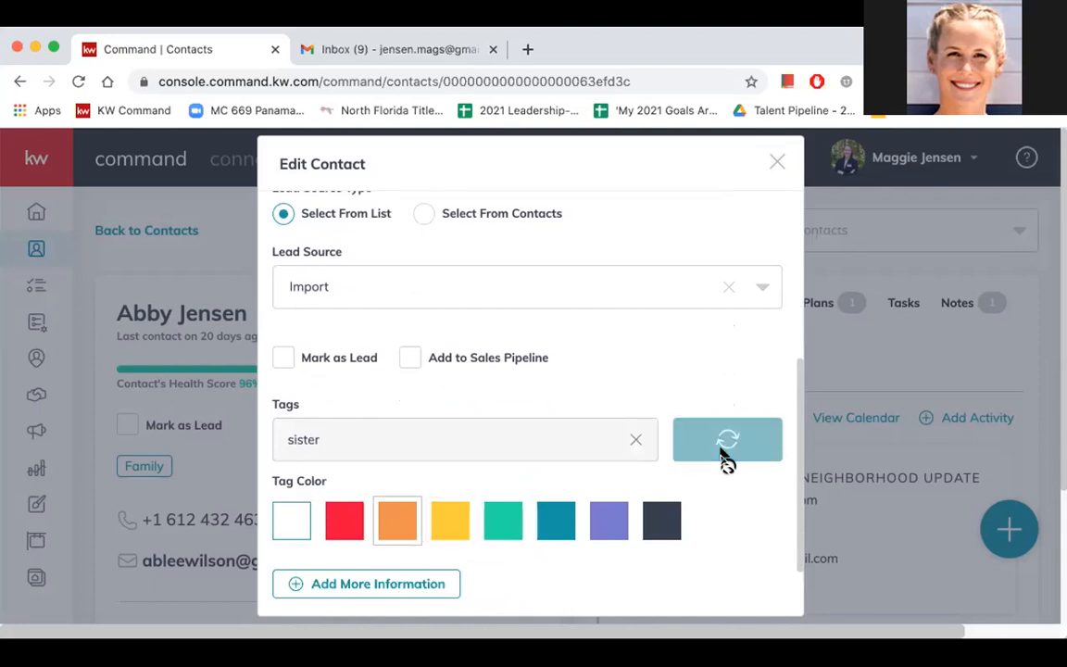
- Add a yellow custom tag named "newsletter 2021" to the contact, and close the contact editor without saving
click(488, 441)
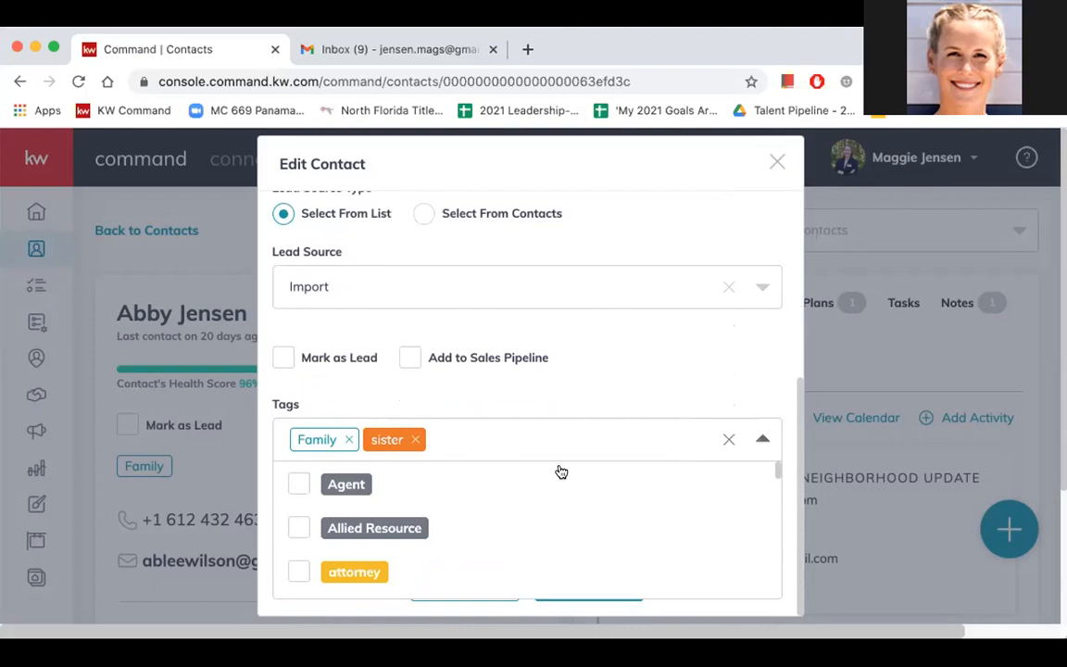
text(newslet)
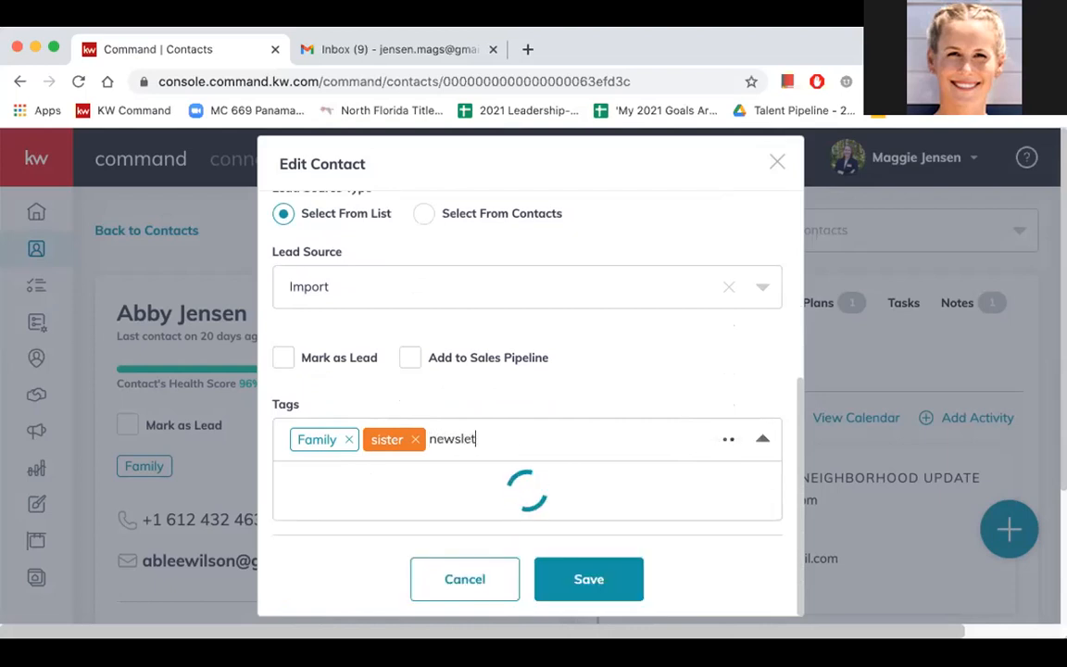
text(ter 2021)
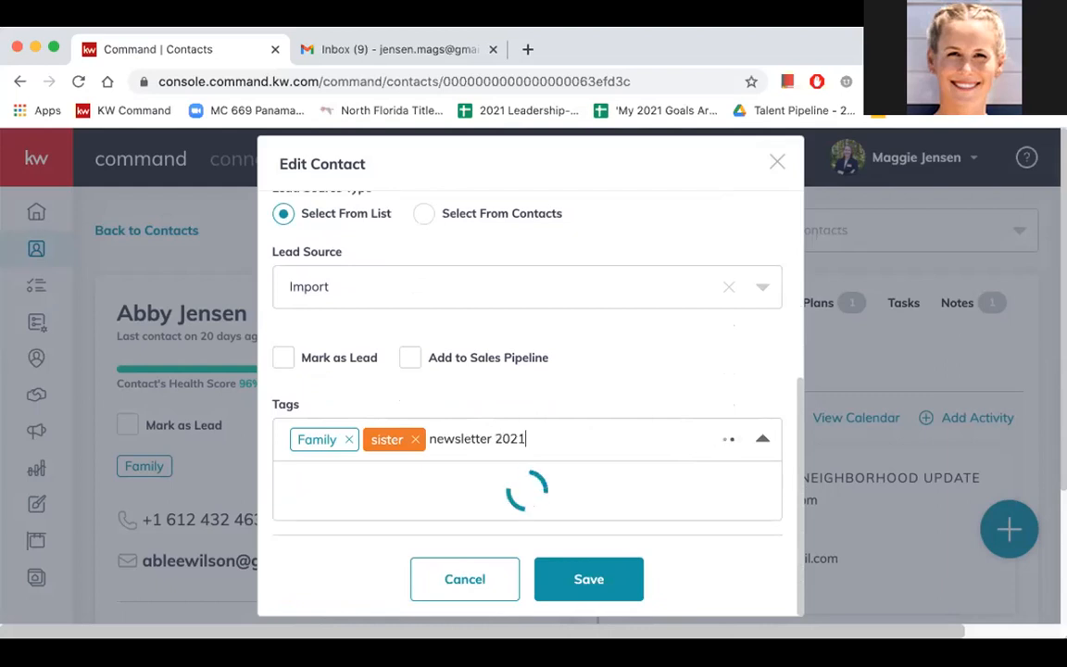
click(405, 480)
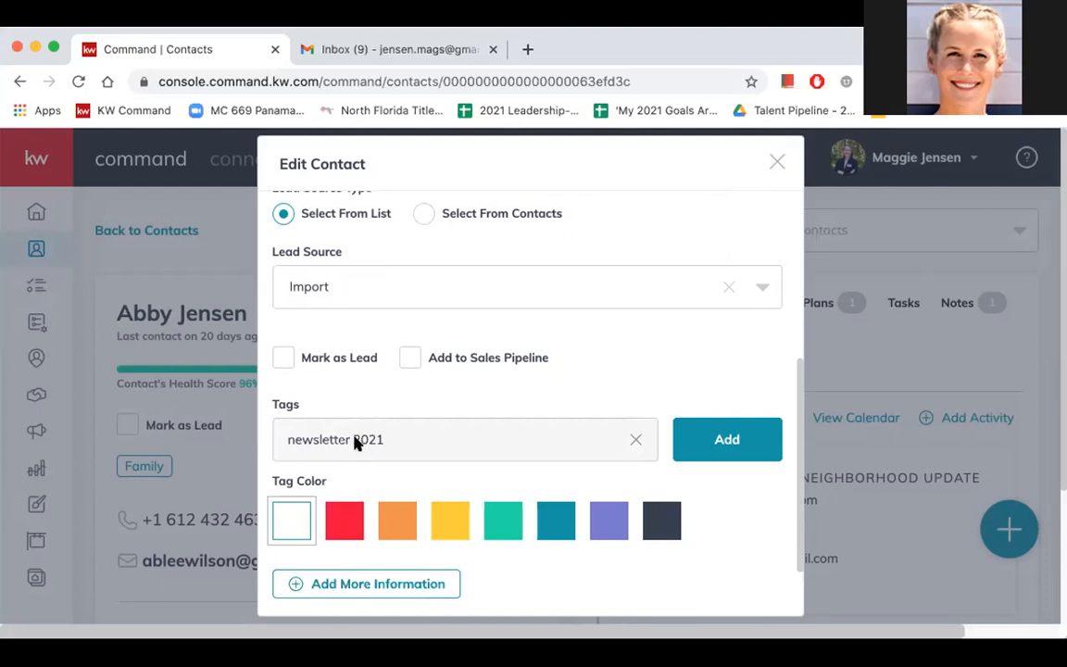
click(445, 535)
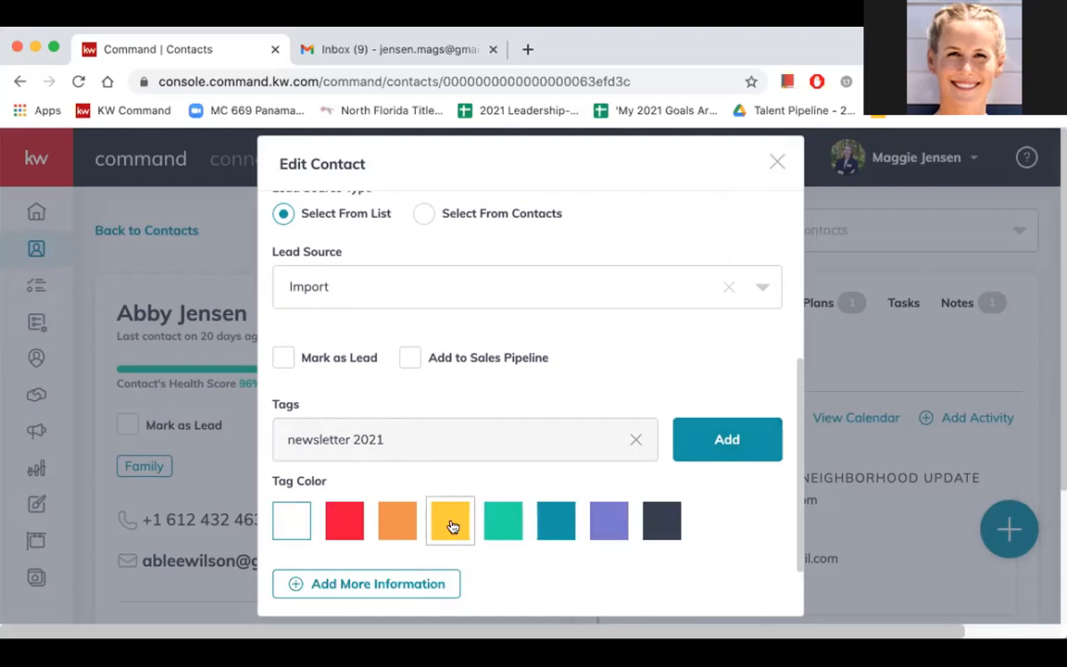
click(757, 455)
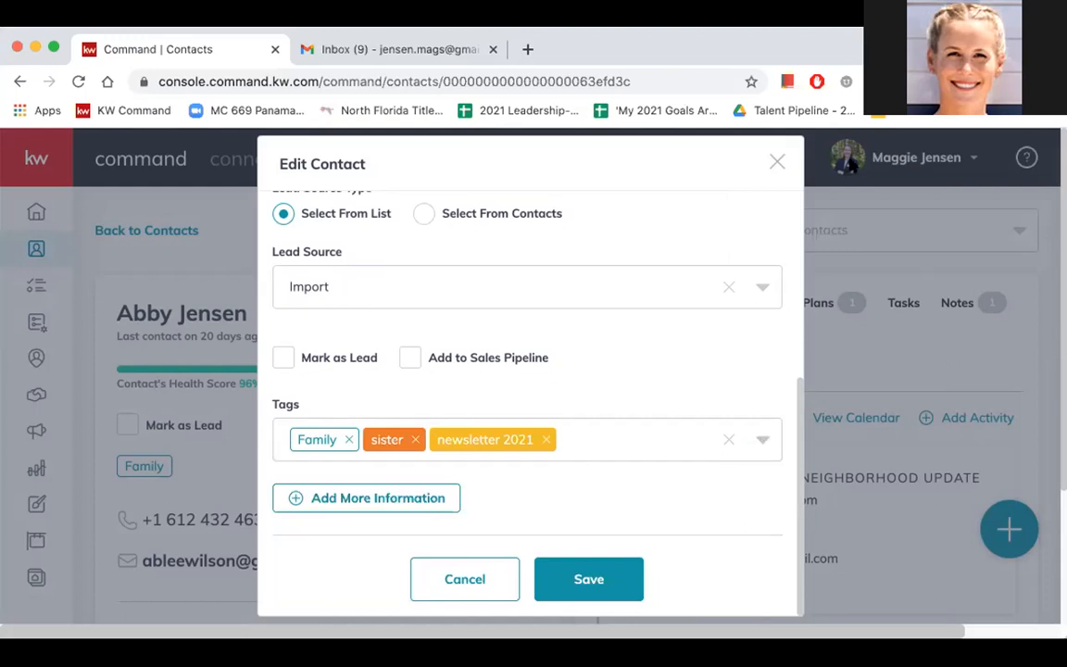
click(777, 163)
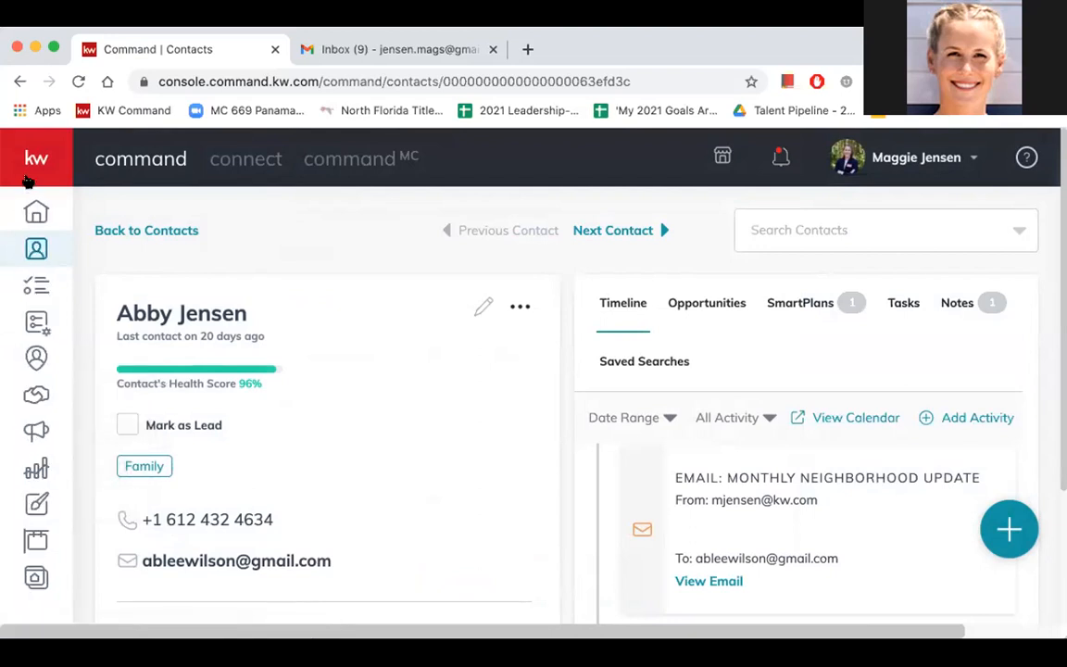
- Open Designs, dismiss the email editor notice, and view the social and email design templates
mouse_move(46, 509)
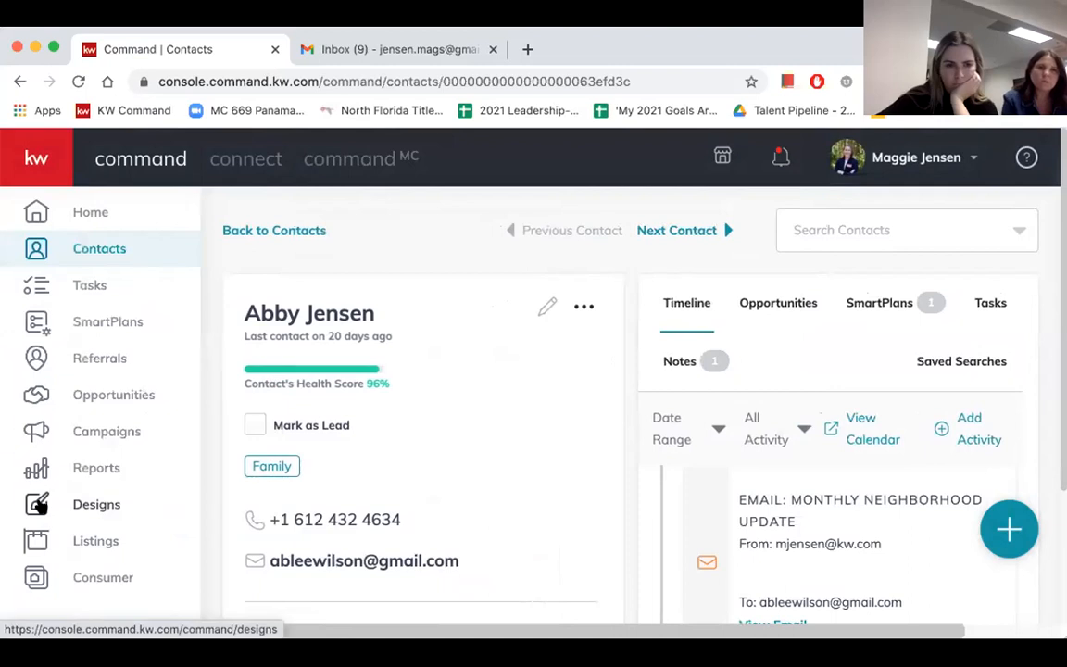
click(40, 505)
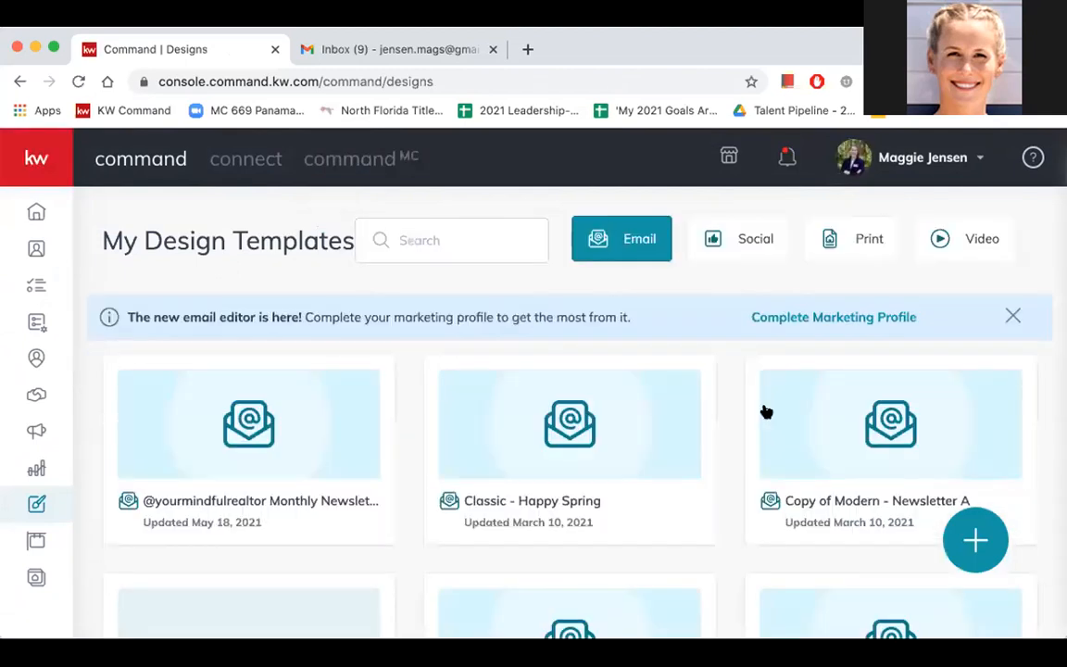
click(1012, 317)
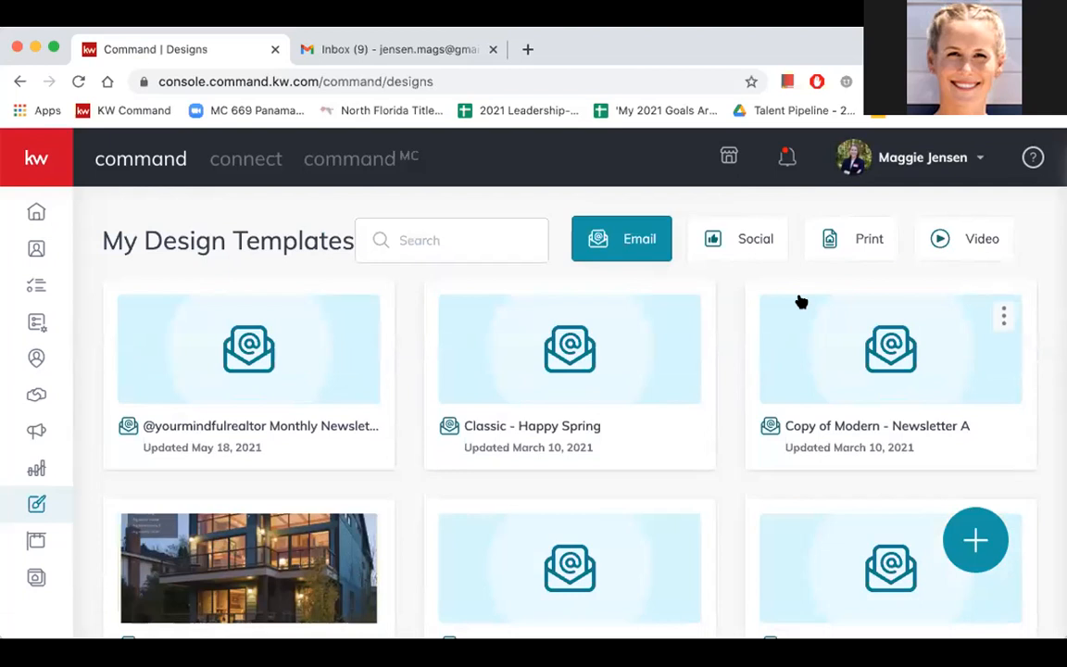
click(735, 245)
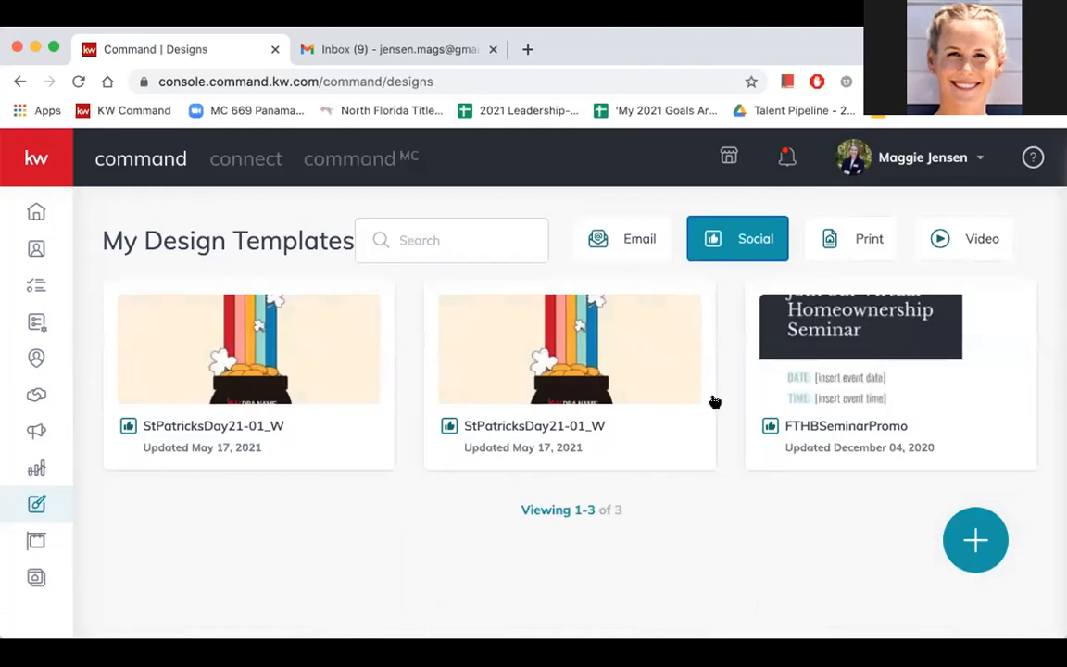
click(643, 245)
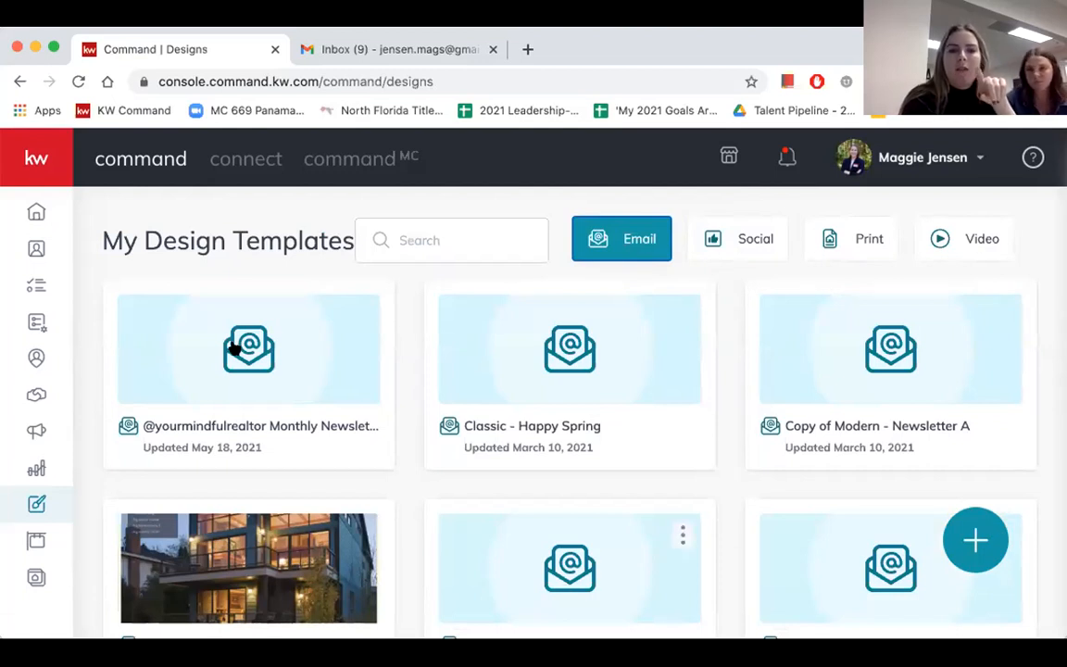
- Return to the contacts list and select all contacts on the current page
click(29, 246)
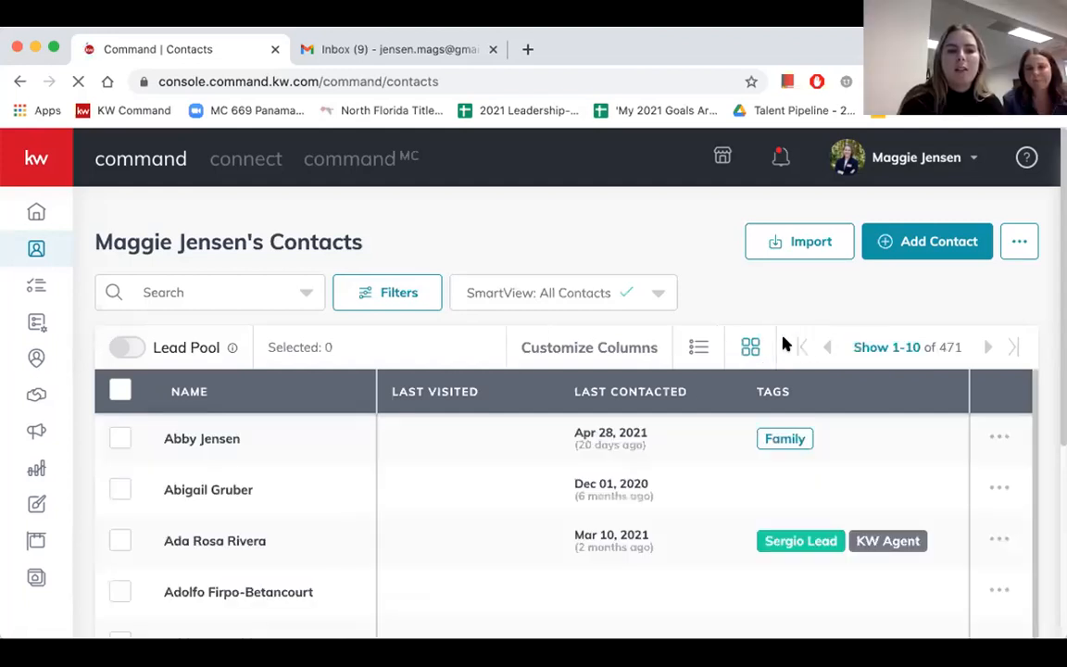
click(117, 392)
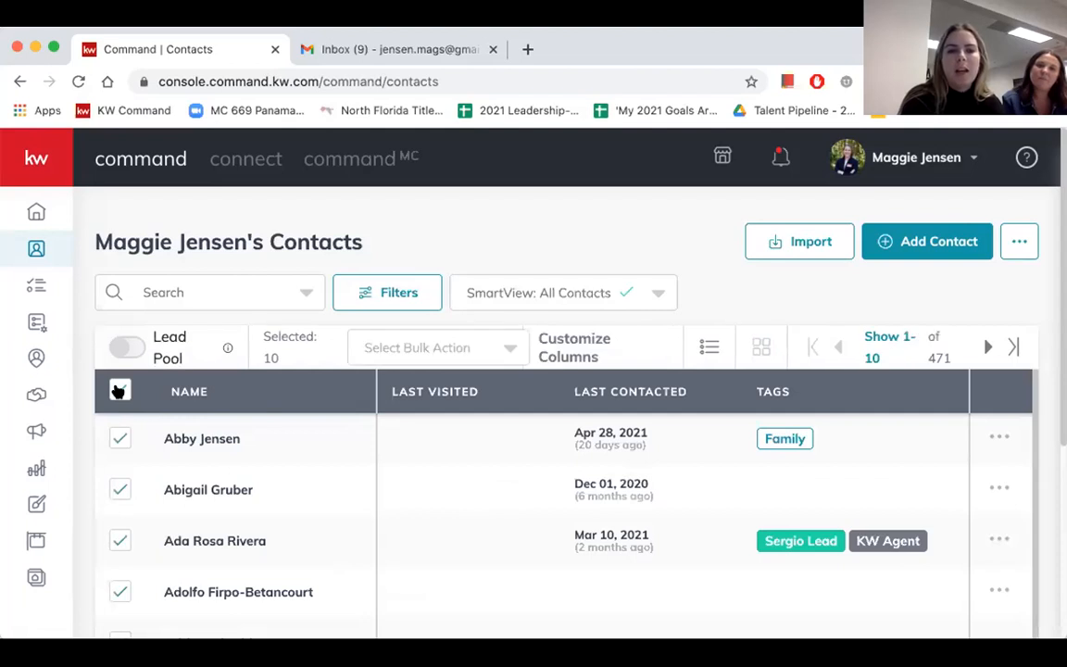
click(407, 394)
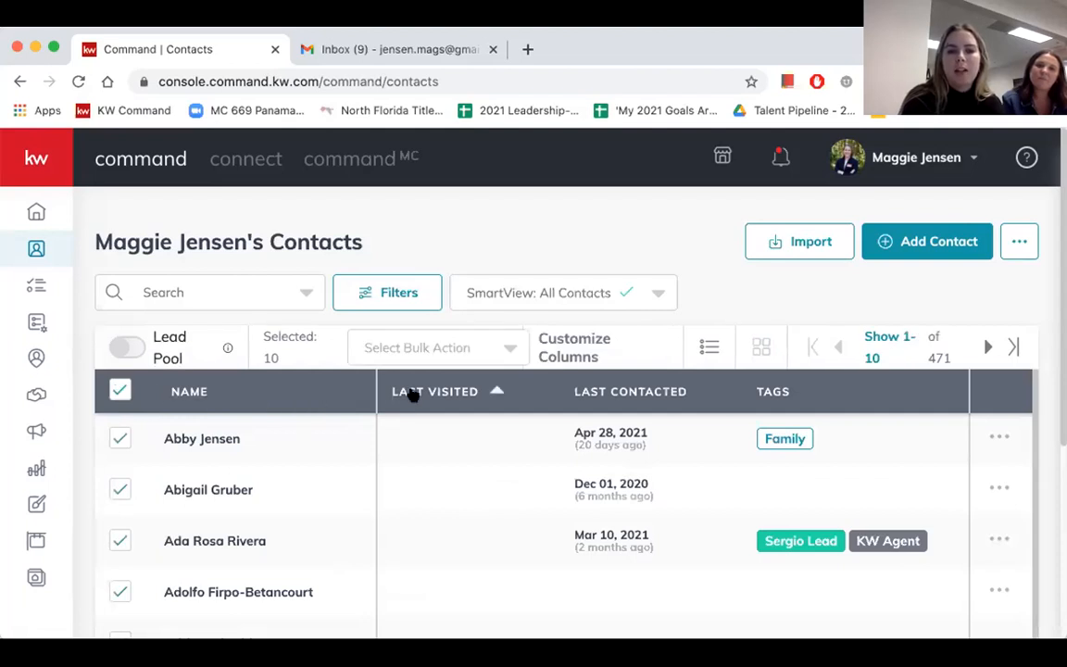
scroll(556, 487, down, 1)
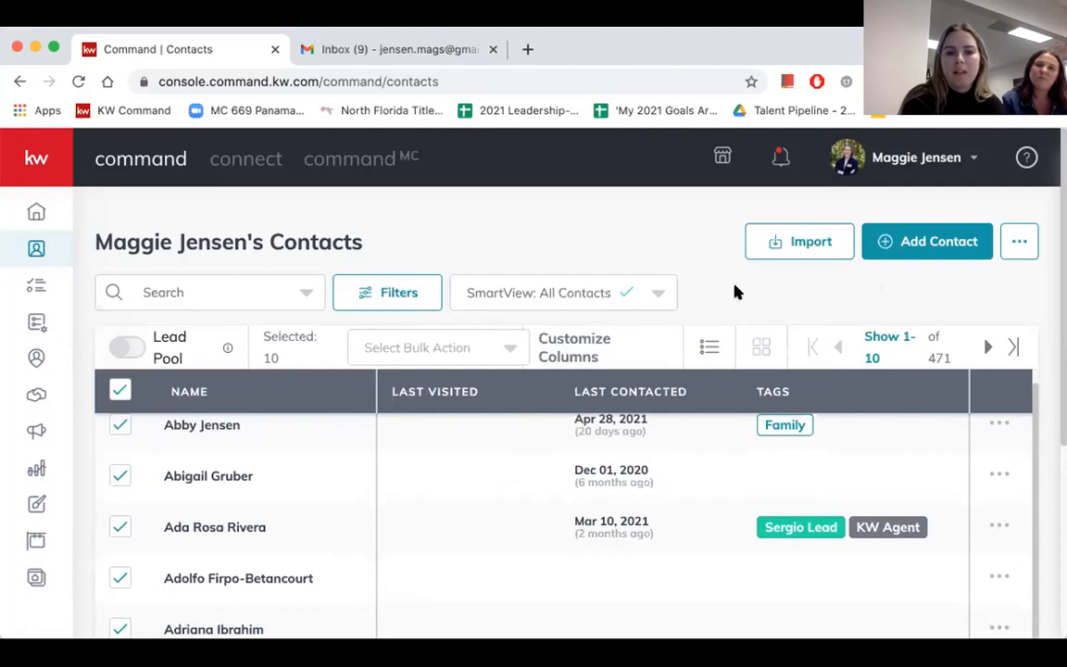
scroll(903, 318, down, 4)
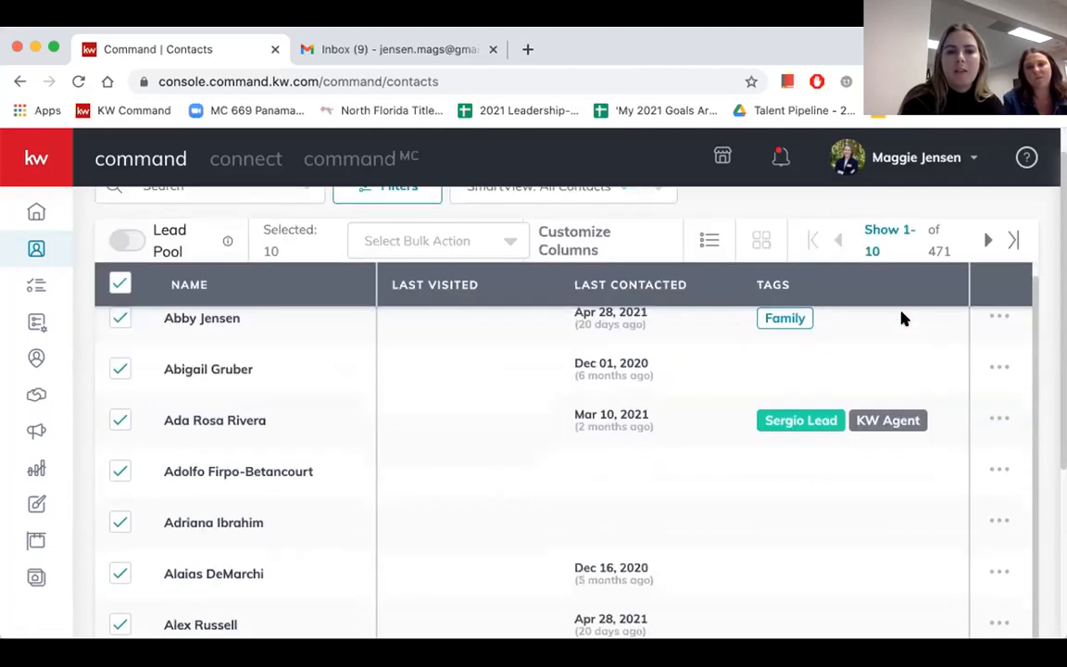
scroll(463, 287, up, 4)
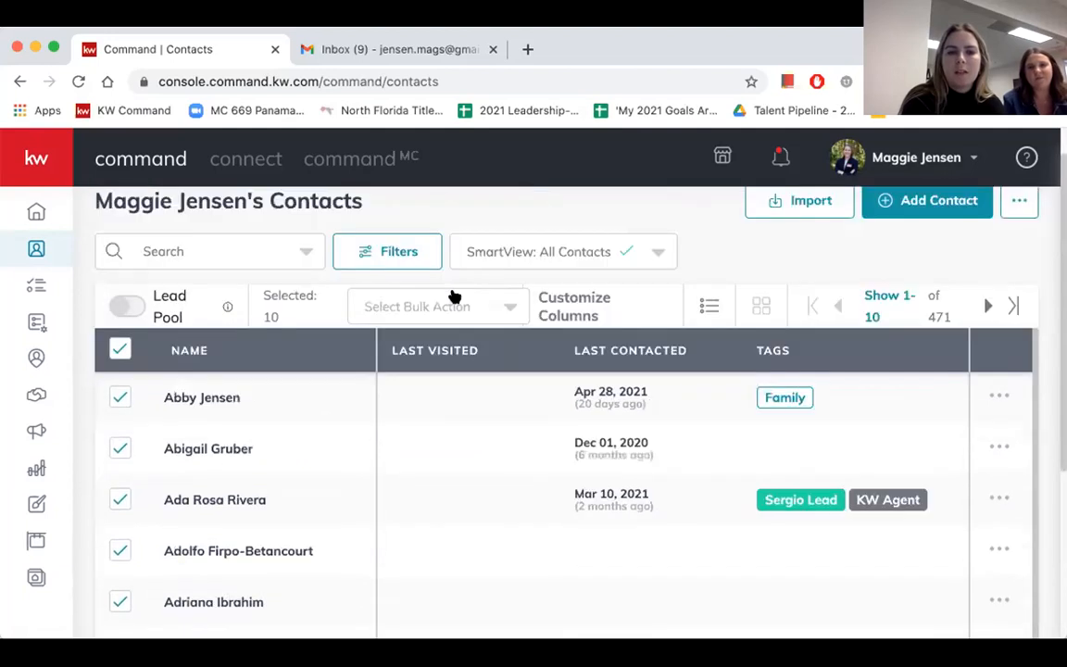
- Open Add Bulk Tags for the selected contacts, search the tags for "news", and close the dialog without applying any
click(450, 305)
scroll(452, 304, down, 5)
scroll(452, 305, up, 3)
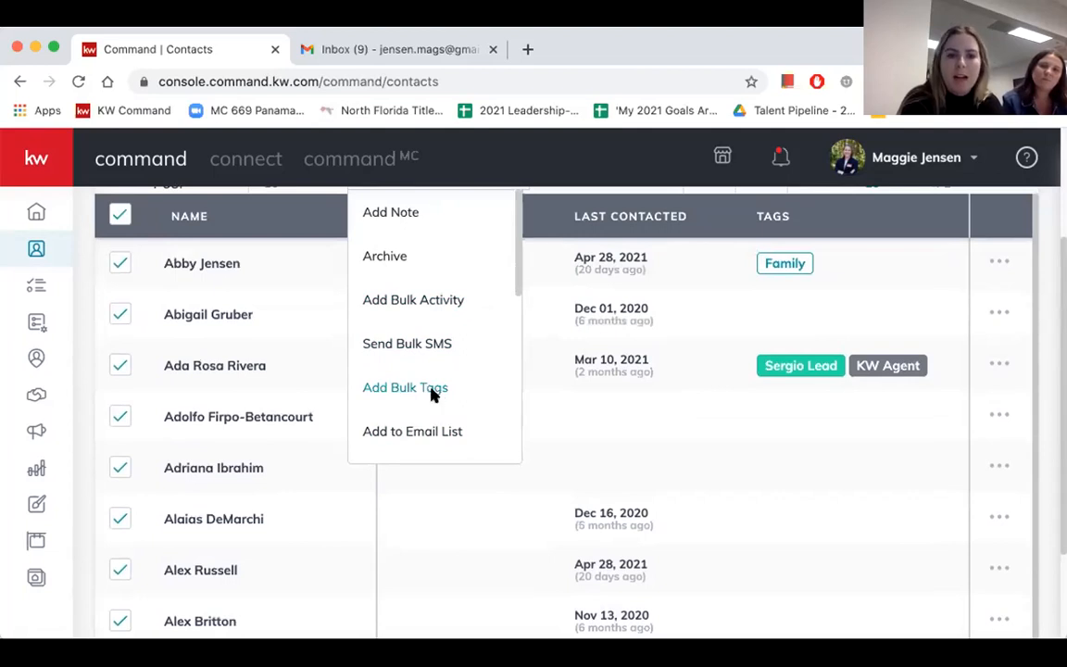
click(432, 394)
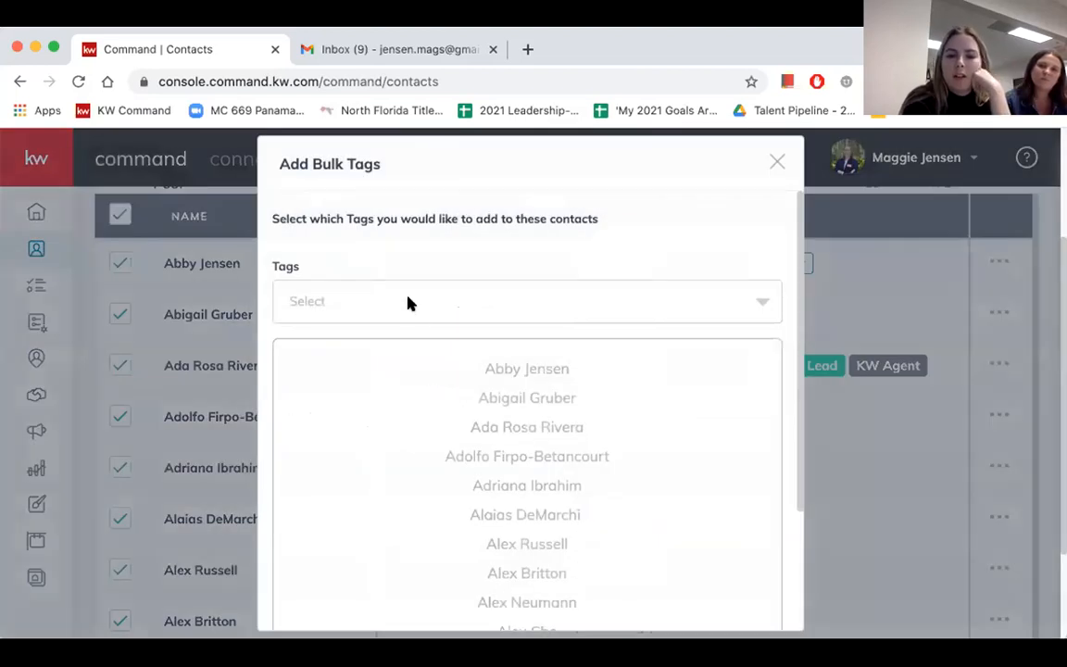
click(408, 302)
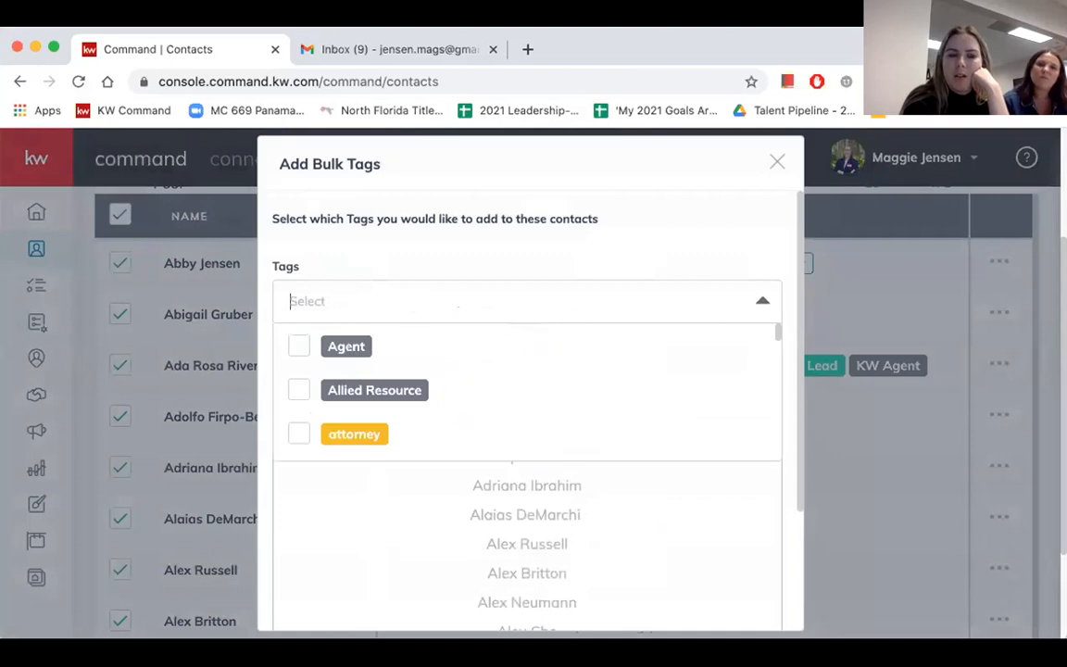
text(news)
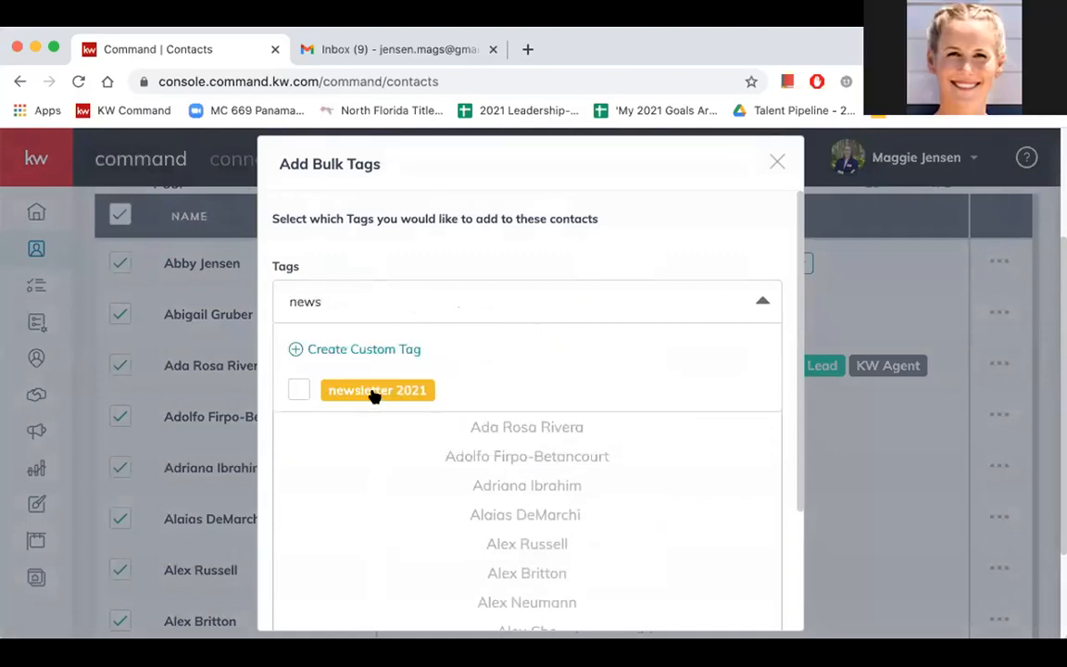
scroll(371, 394, down, 1)
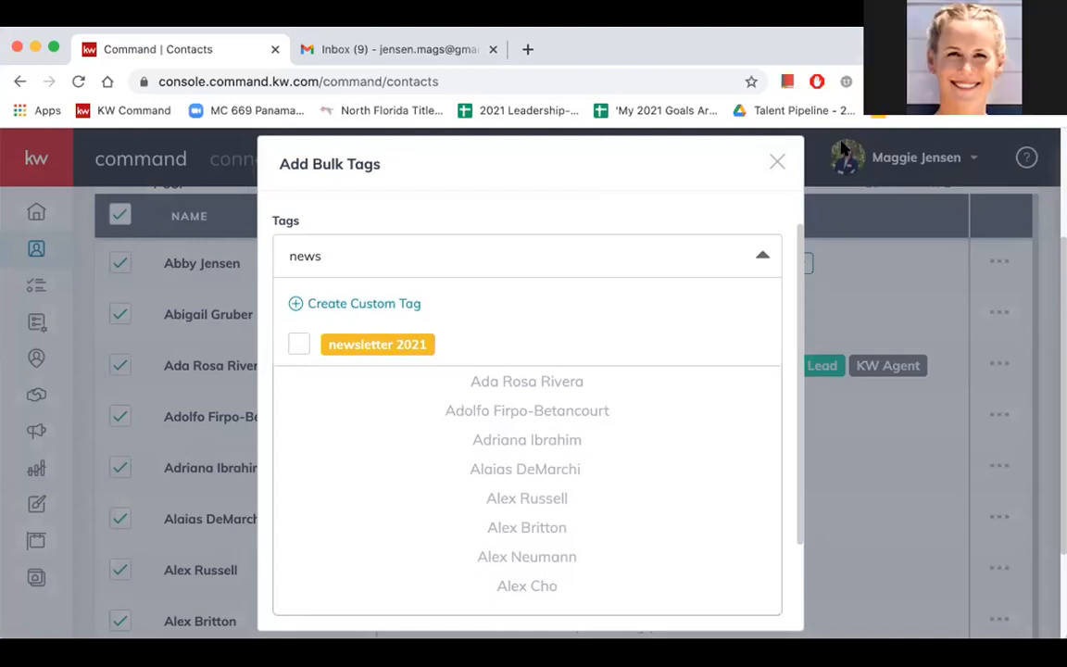
click(778, 163)
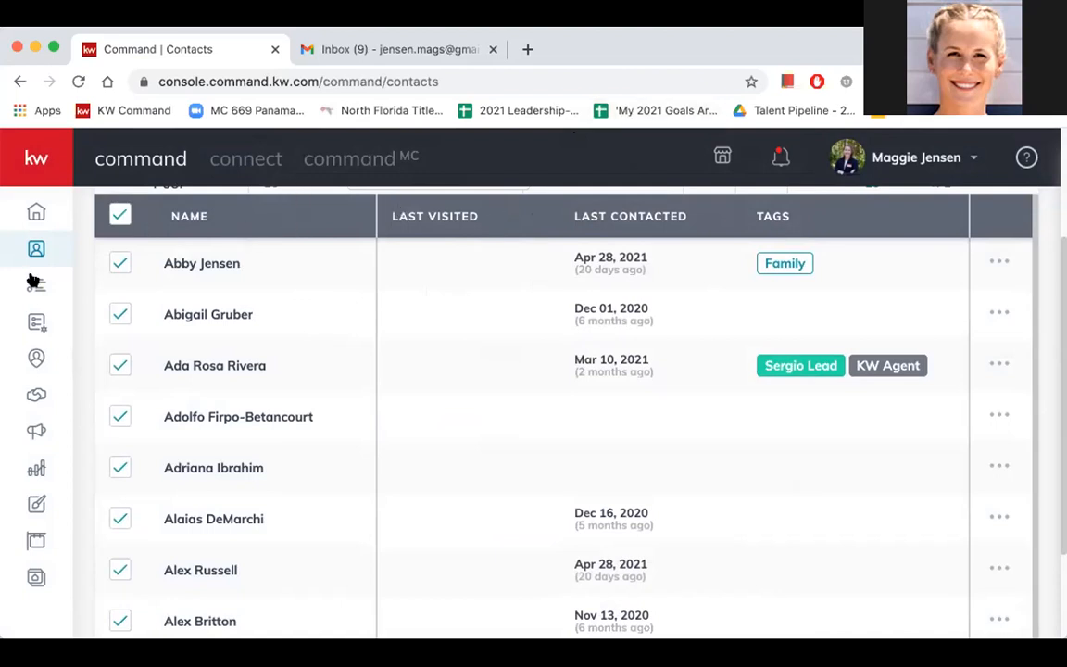
- Return to Designs, dismiss the email editor notice, and view the Create Design dialog without creating anything
click(37, 505)
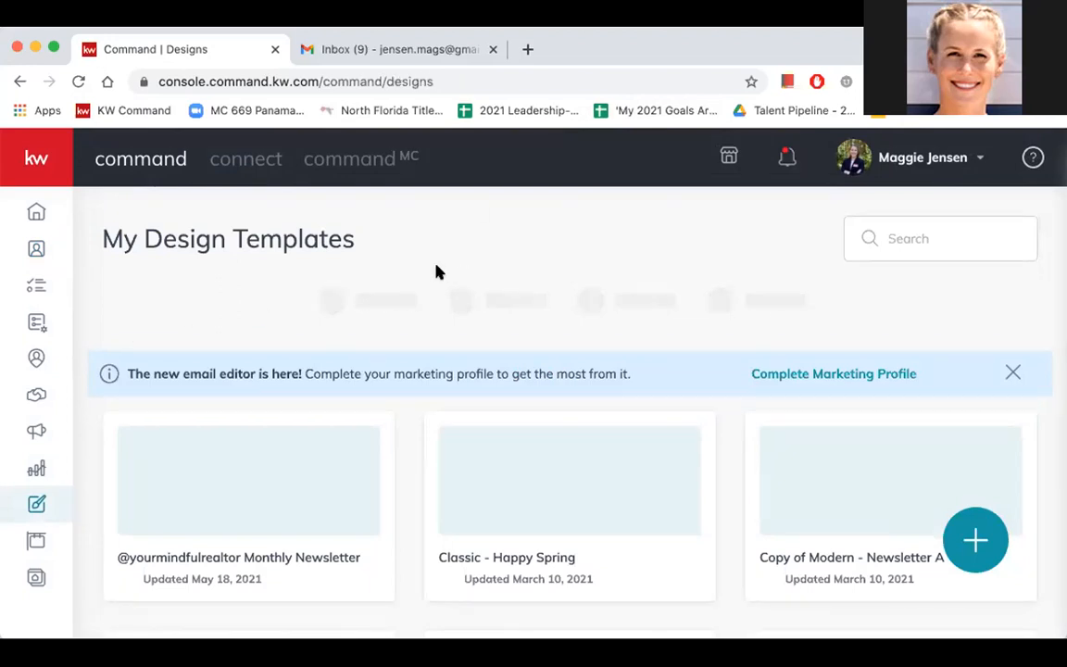
click(1013, 370)
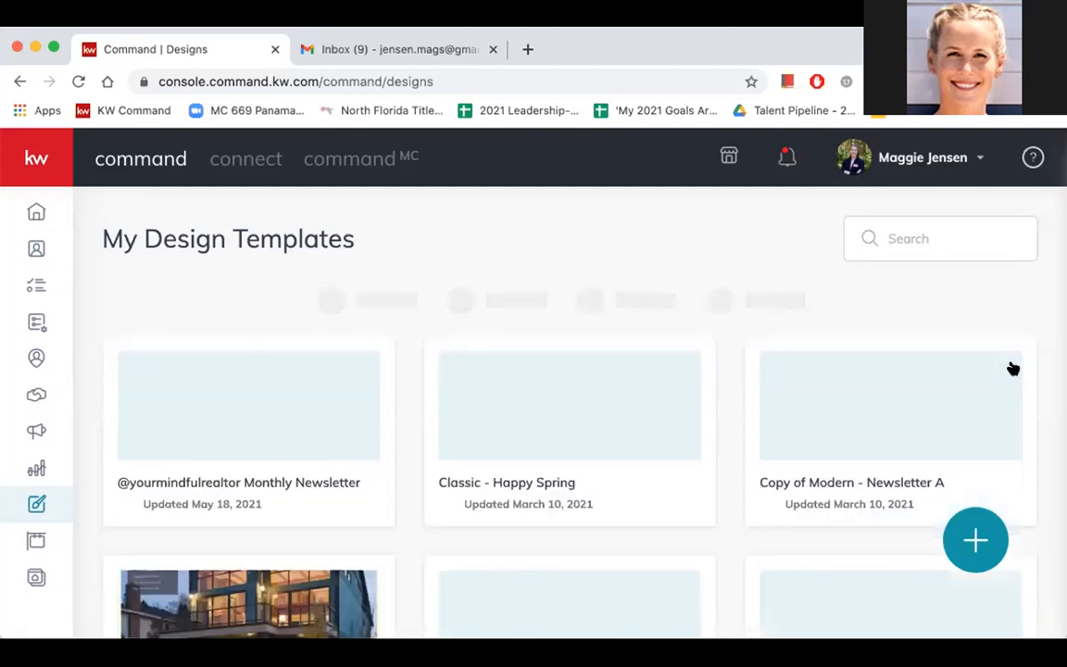
click(975, 541)
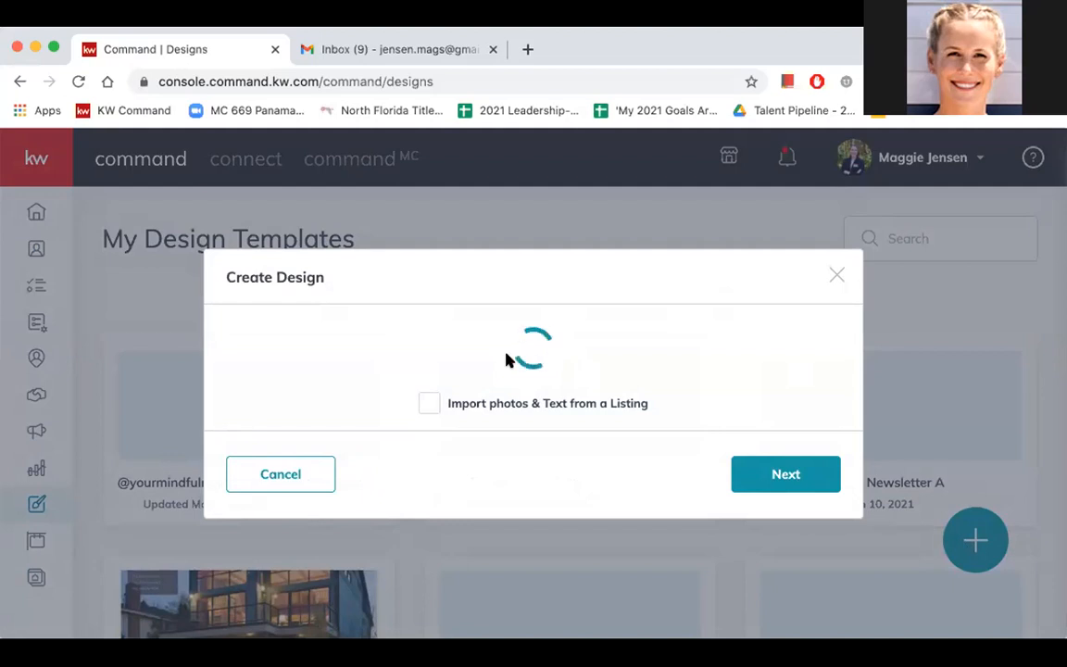
click(839, 273)
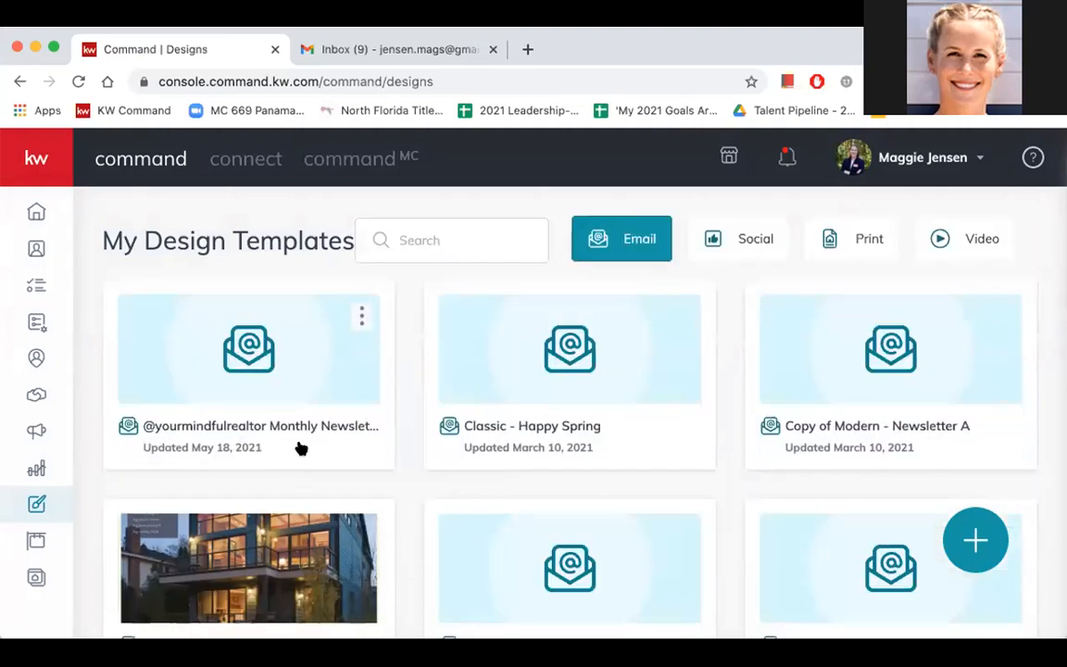
click(300, 447)
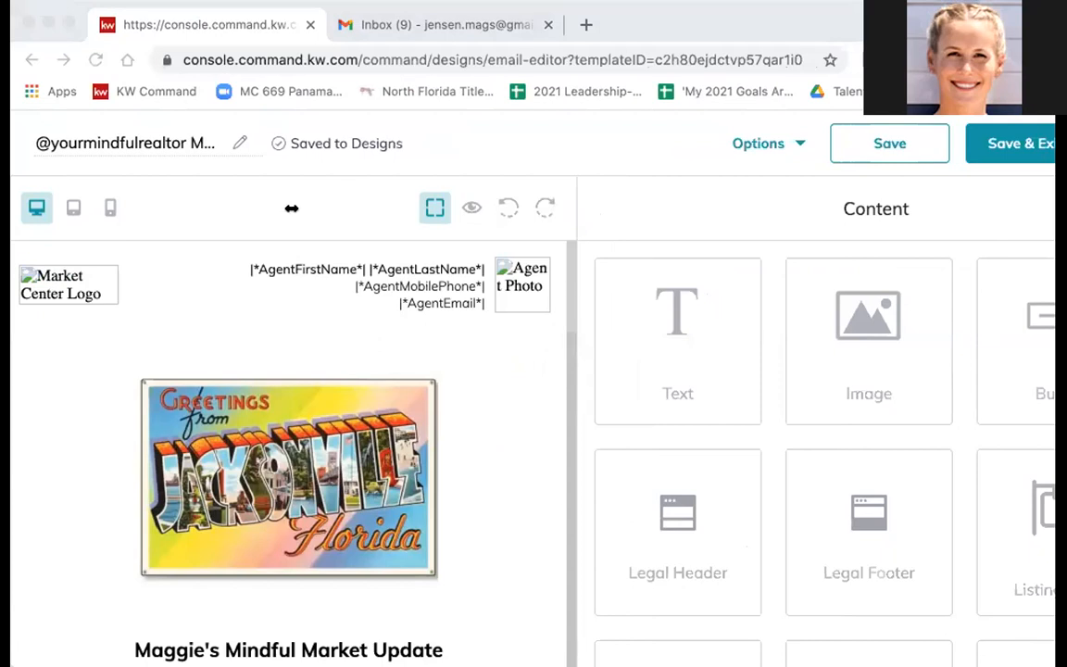
click(507, 151)
click(465, 430)
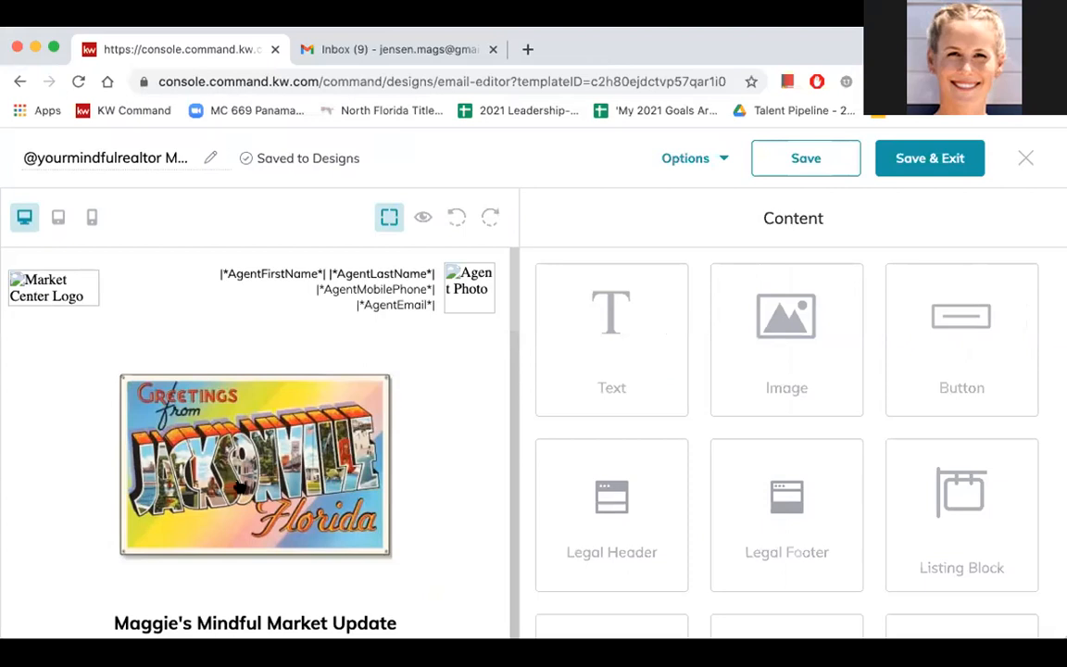
- View the newsletter's Send Test Email dialog, and close it without sending
click(701, 164)
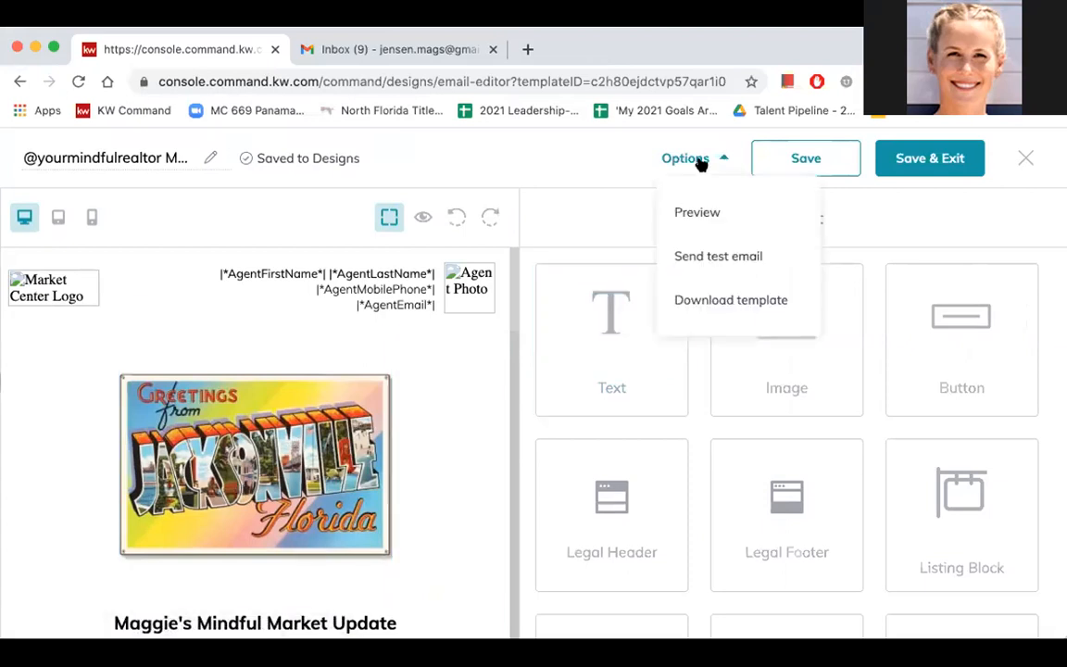
click(708, 256)
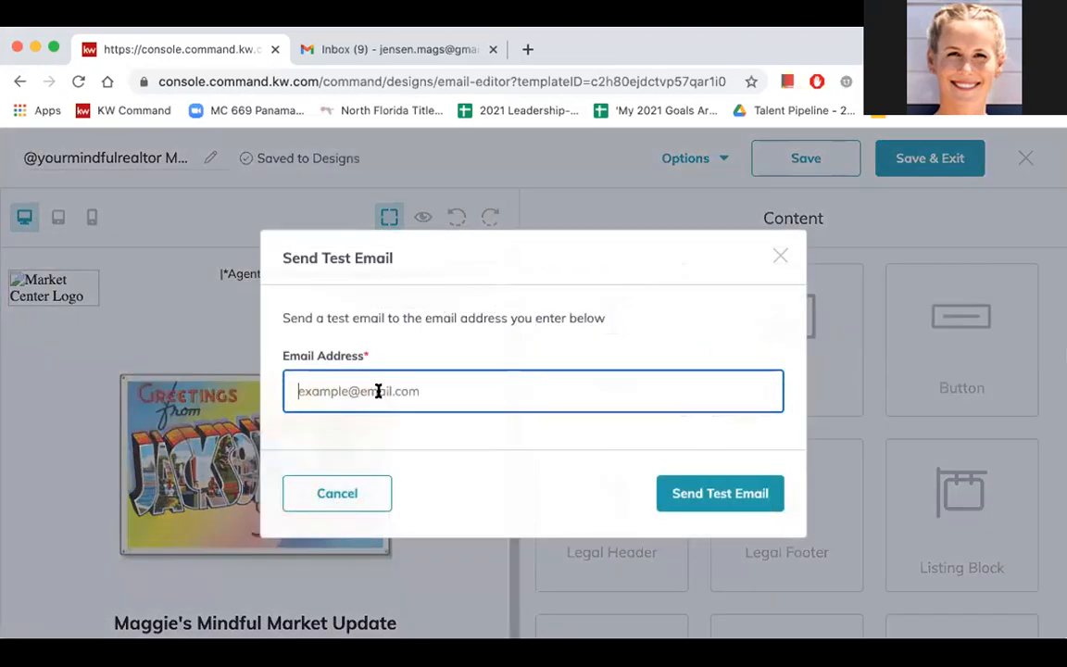
click(780, 254)
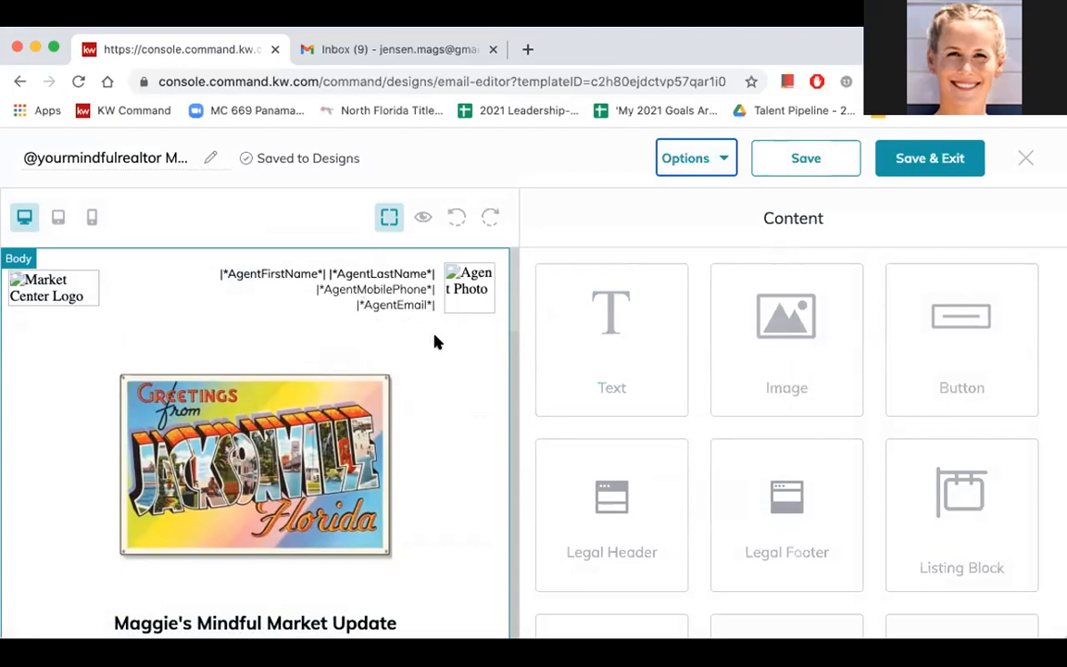
- Look through the newsletter's Jacksonville image and May 2021 market update, and select the market update's Agent Text block
scroll(444, 380, down, 2)
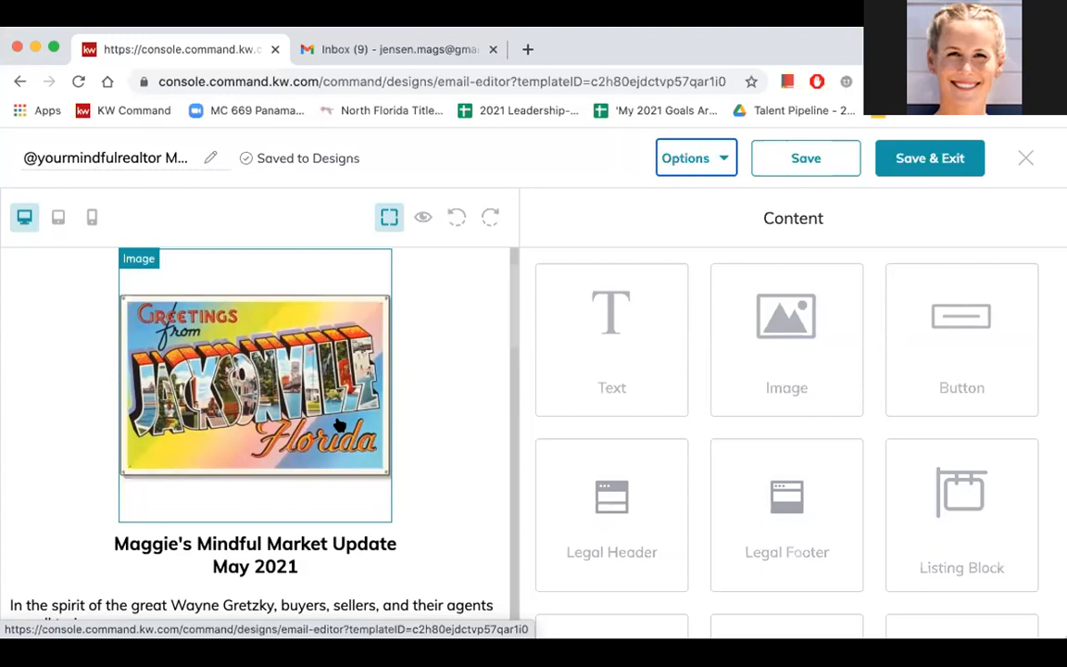
scroll(445, 465, down, 1)
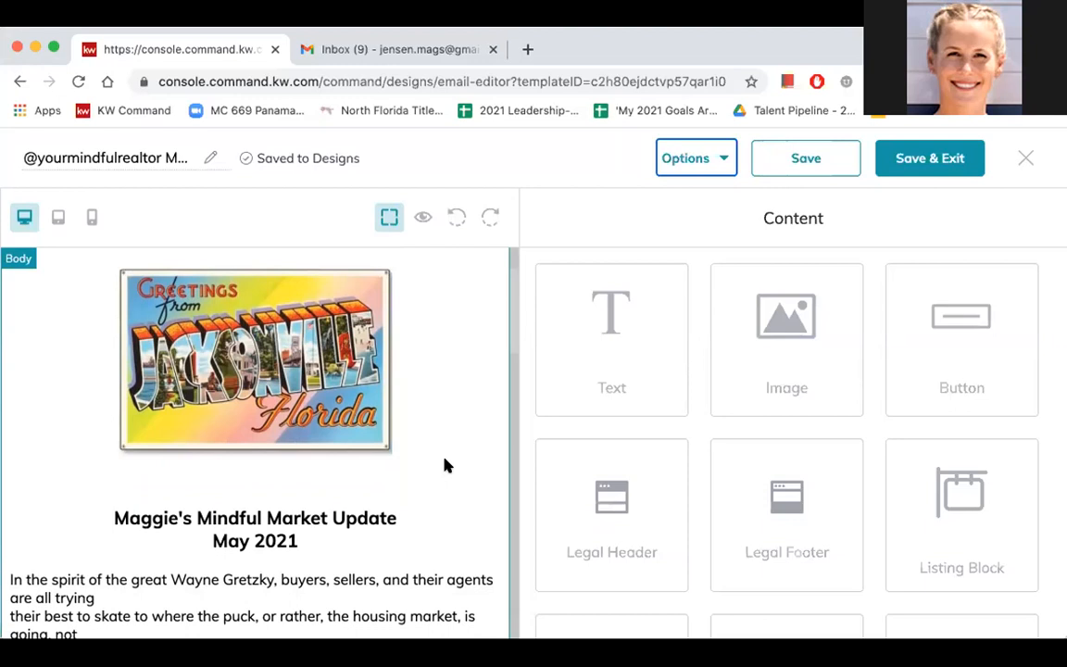
scroll(445, 465, down, 1)
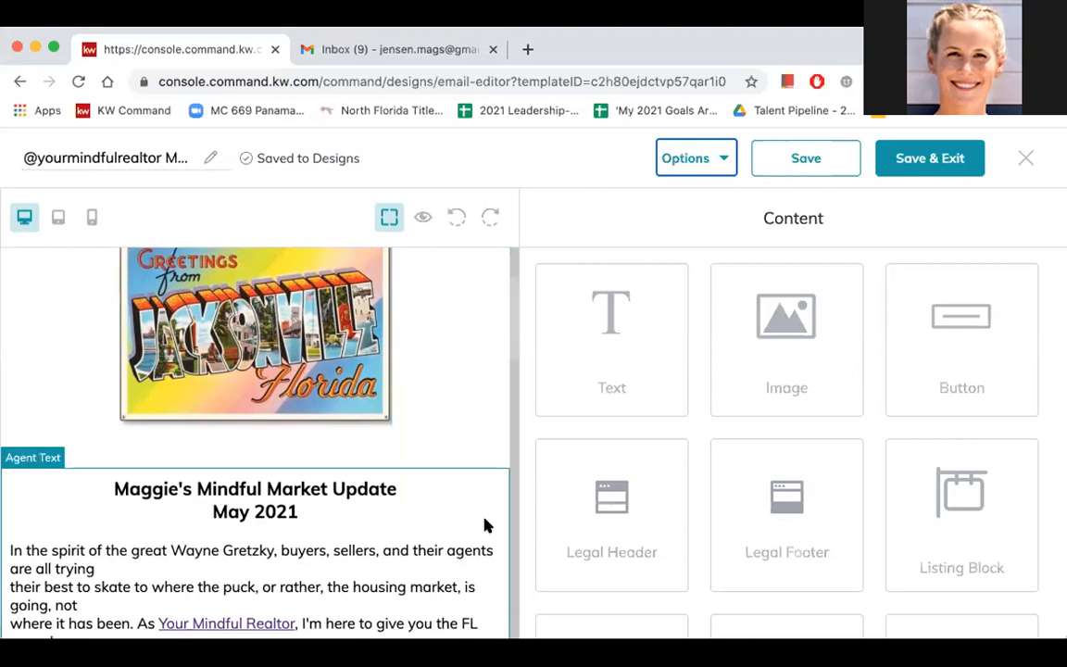
scroll(485, 525, down, 3)
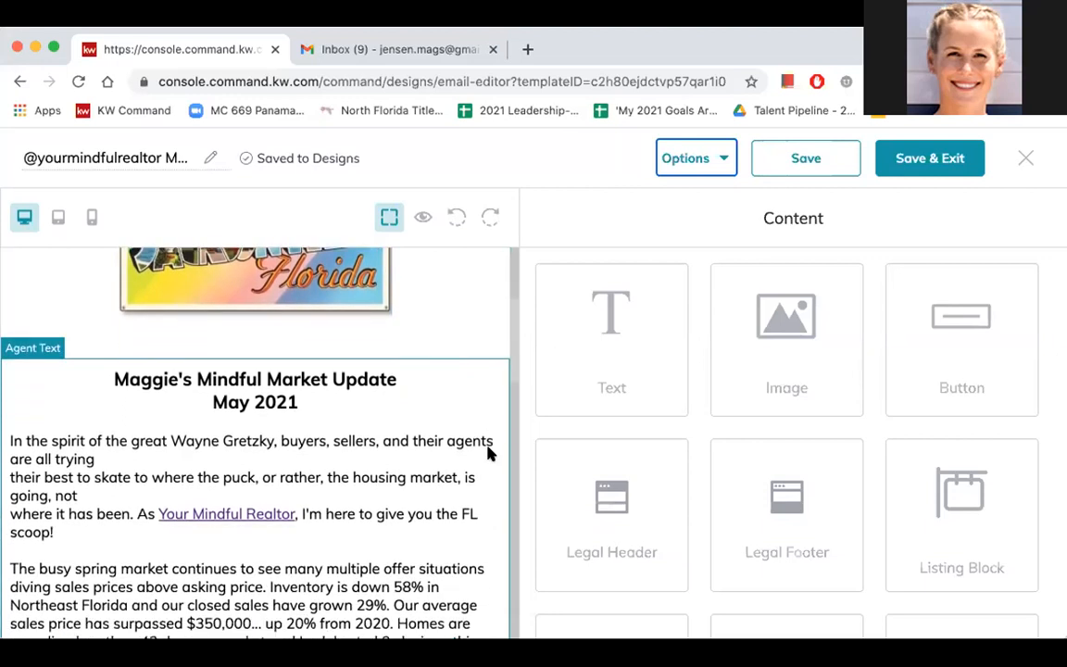
scroll(490, 452, down, 2)
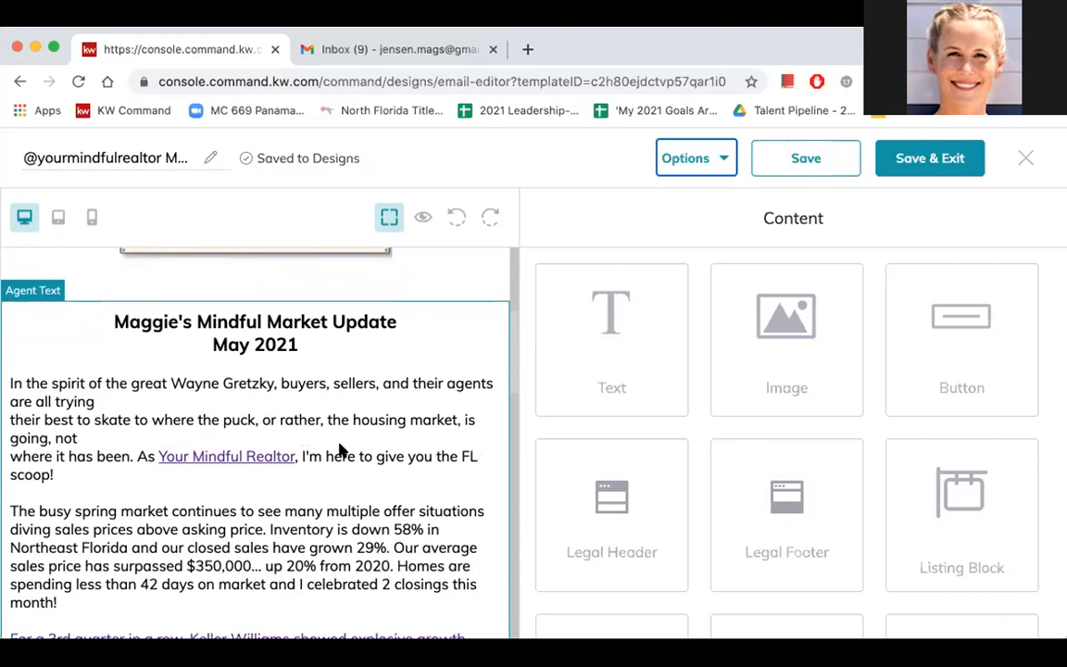
click(394, 404)
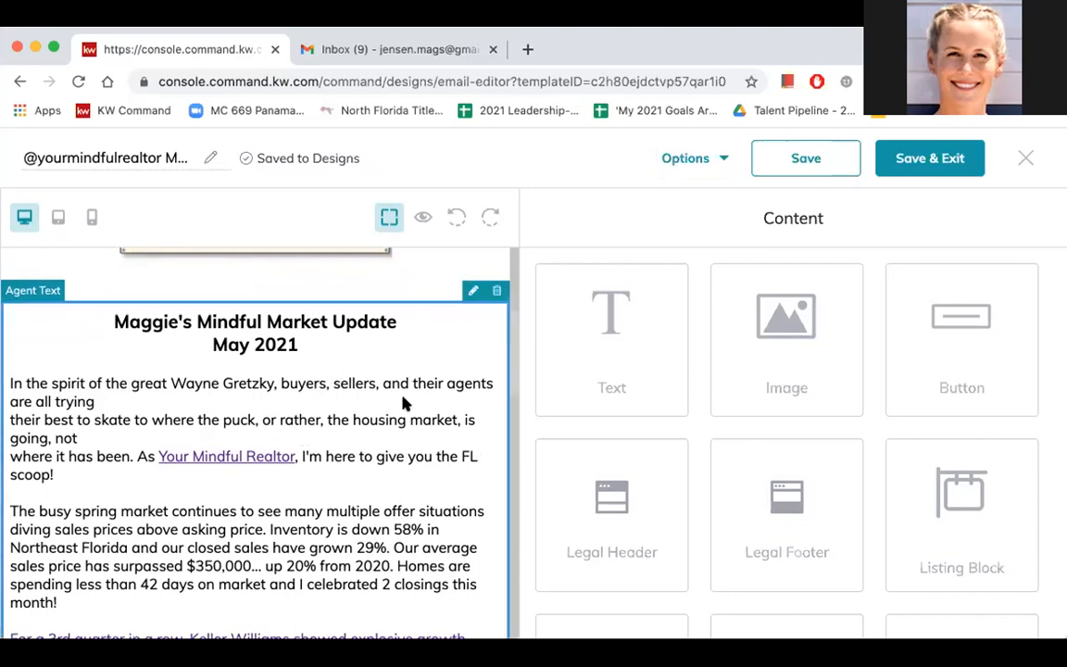
- Open the newsletter's full preview and view its header, Jacksonville postcard image and market update opening
click(695, 160)
click(698, 210)
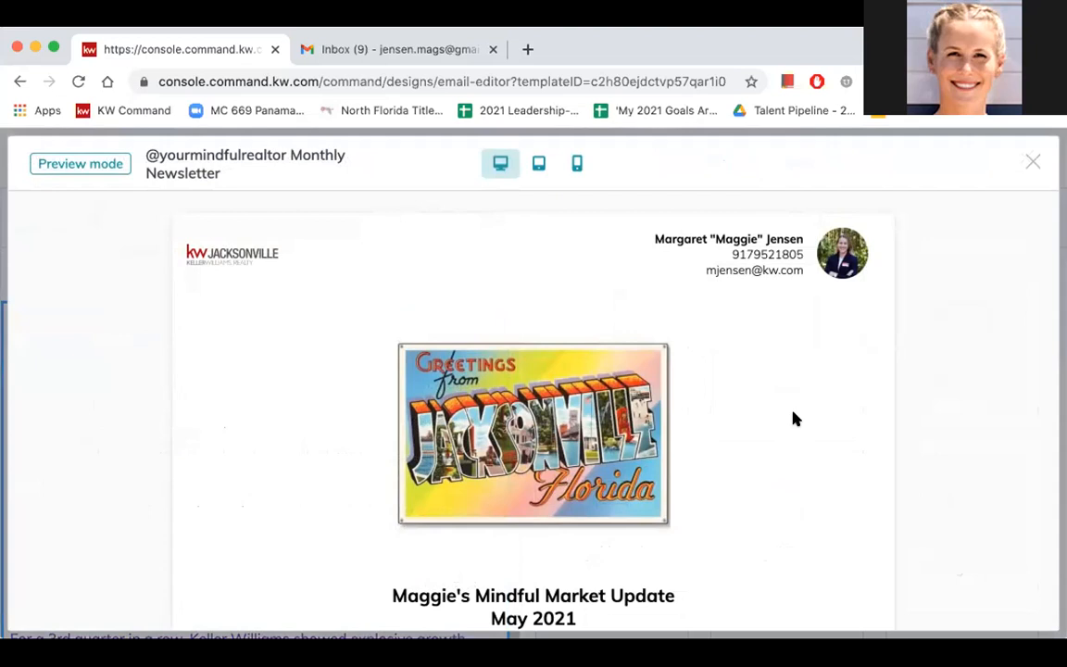
scroll(795, 418, down, 1)
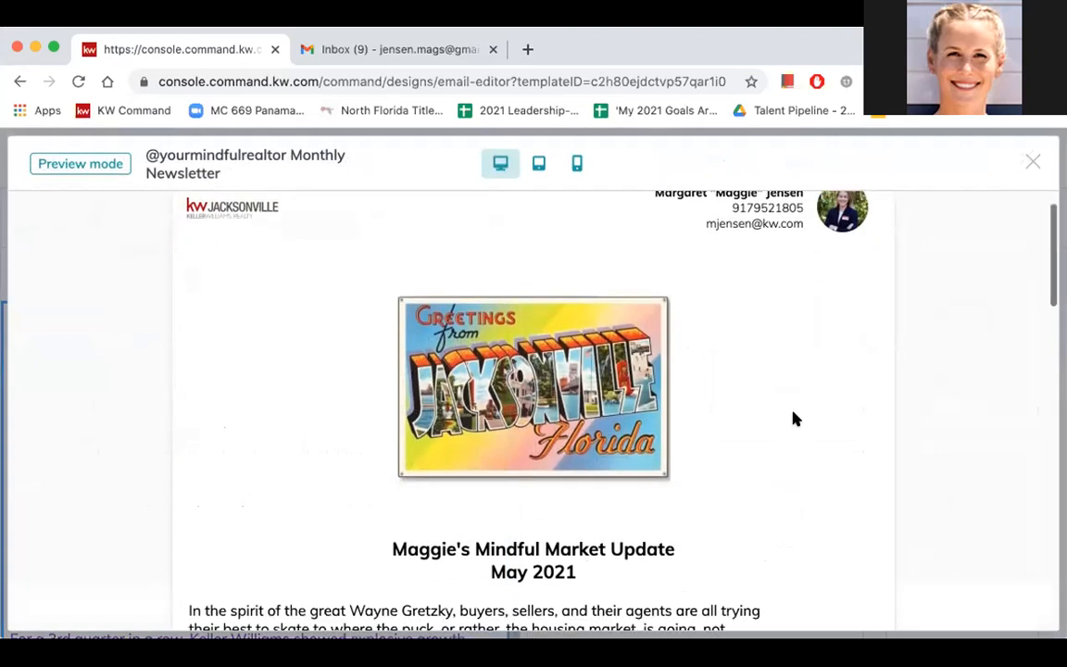
scroll(795, 419, down, 1)
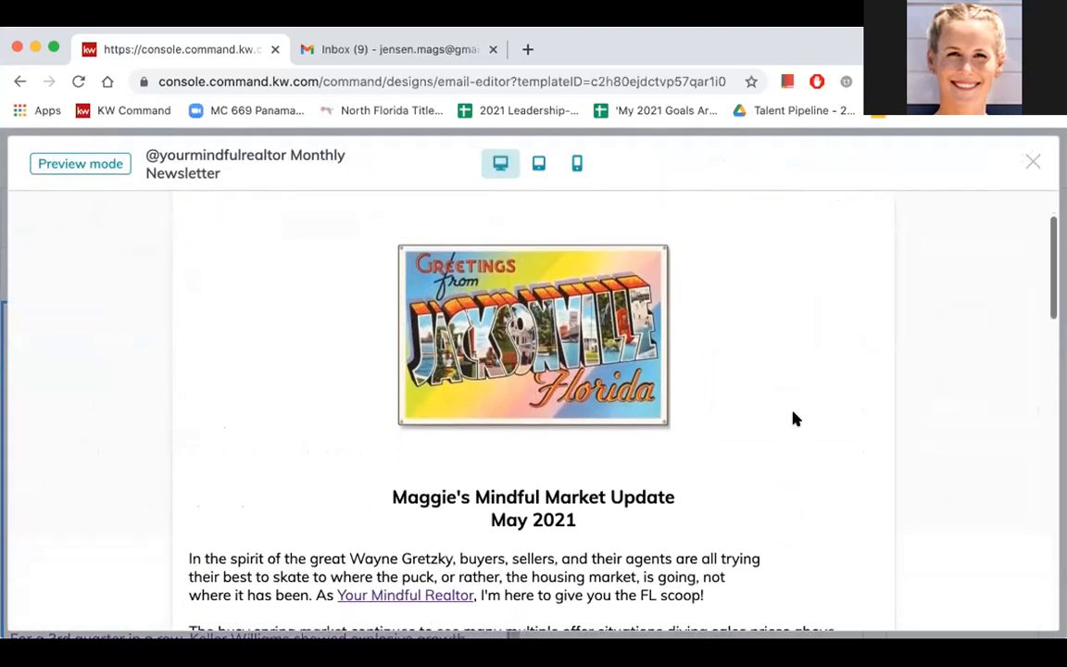
scroll(795, 419, down, 2)
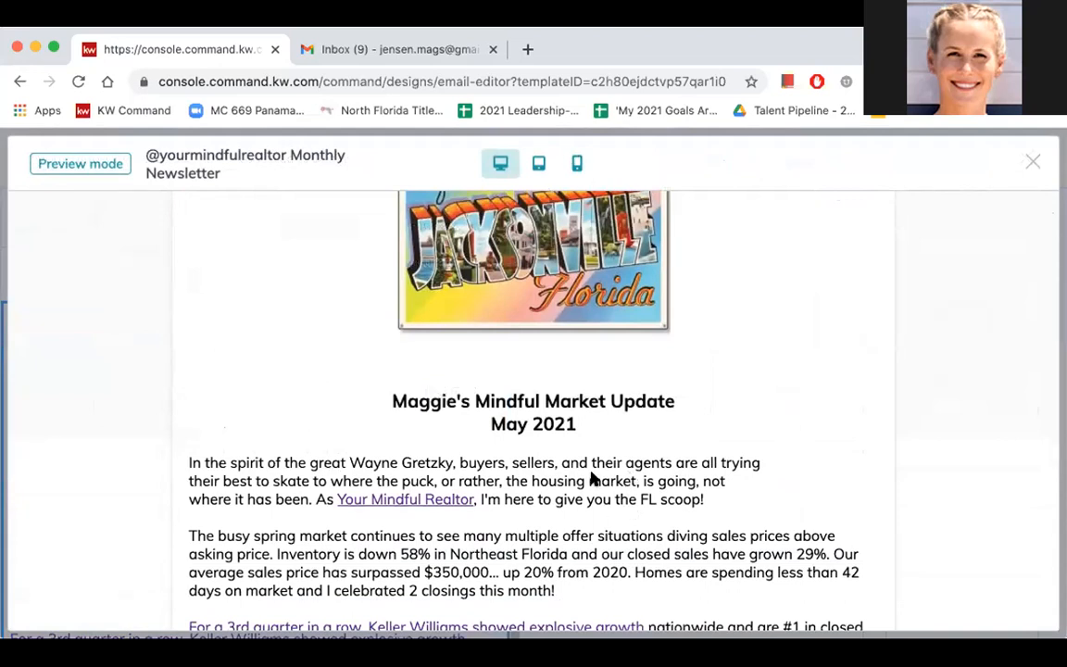
- Compare the newsletter preview in the mobile and tablet layouts, and return to the desktop layout
click(576, 164)
click(539, 164)
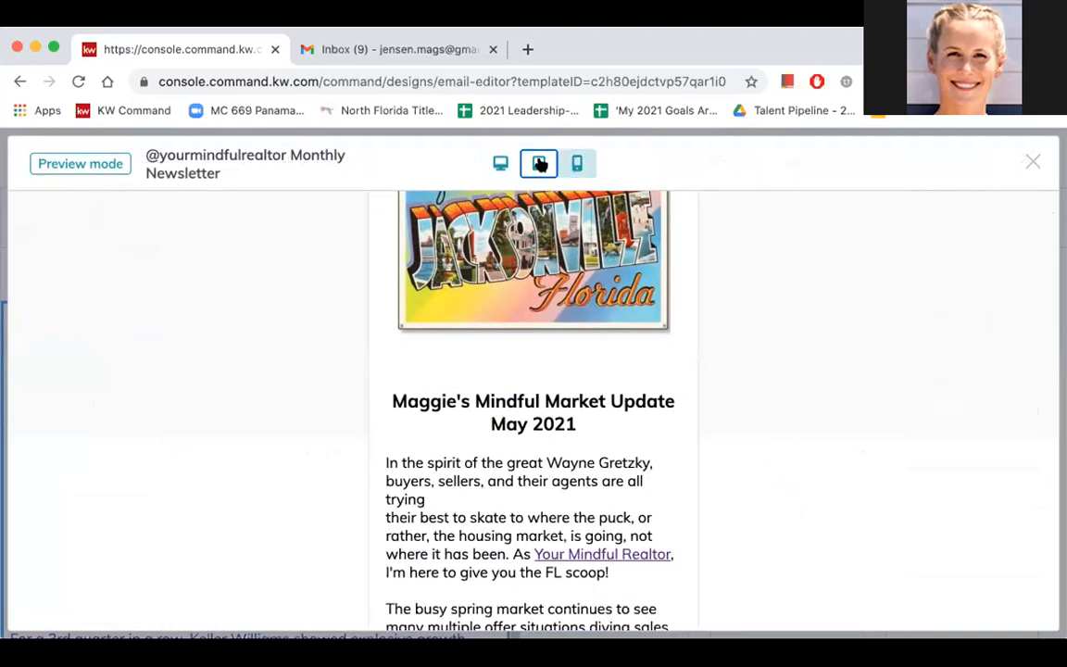
click(576, 164)
click(500, 165)
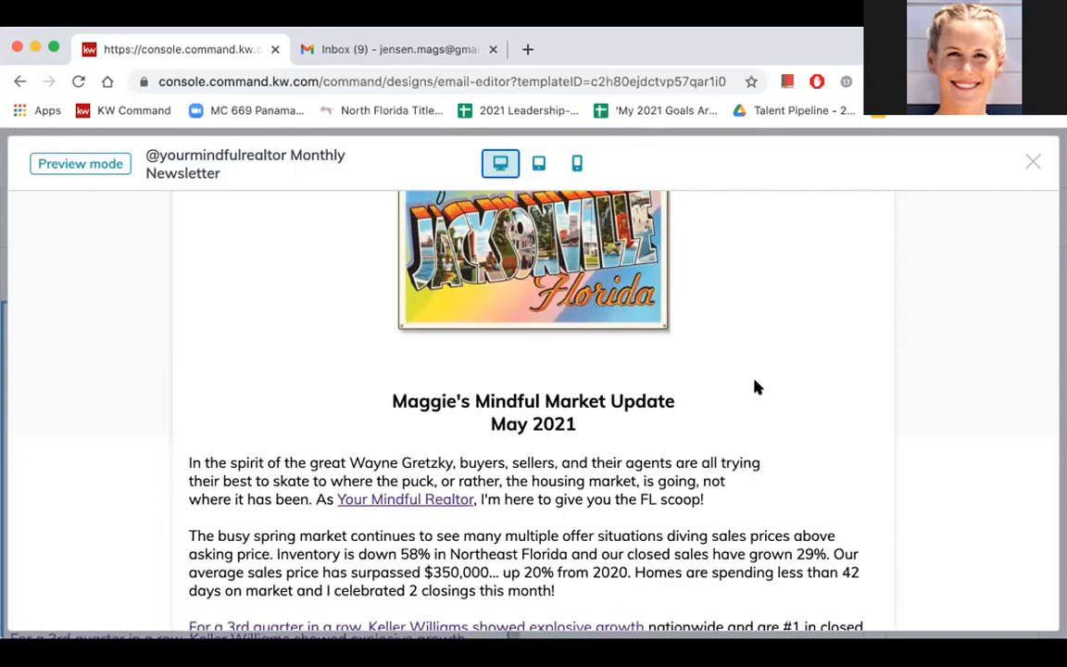
- Read the previewed market update from its opening paragraph through the closing signature to the video block
scroll(756, 387, down, 3)
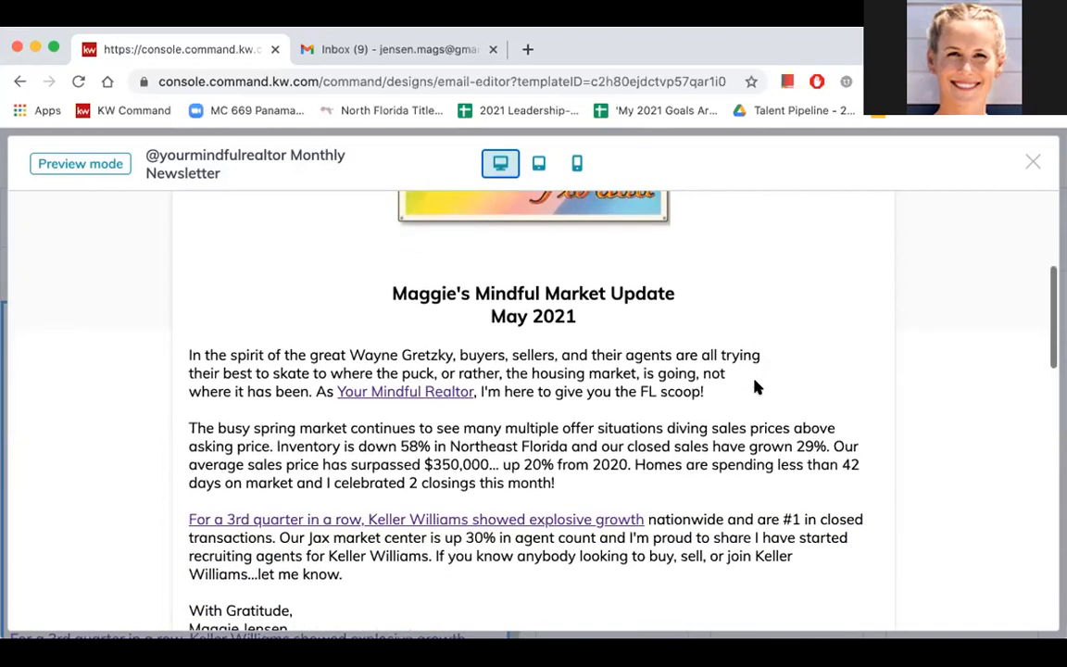
scroll(756, 387, down, 2)
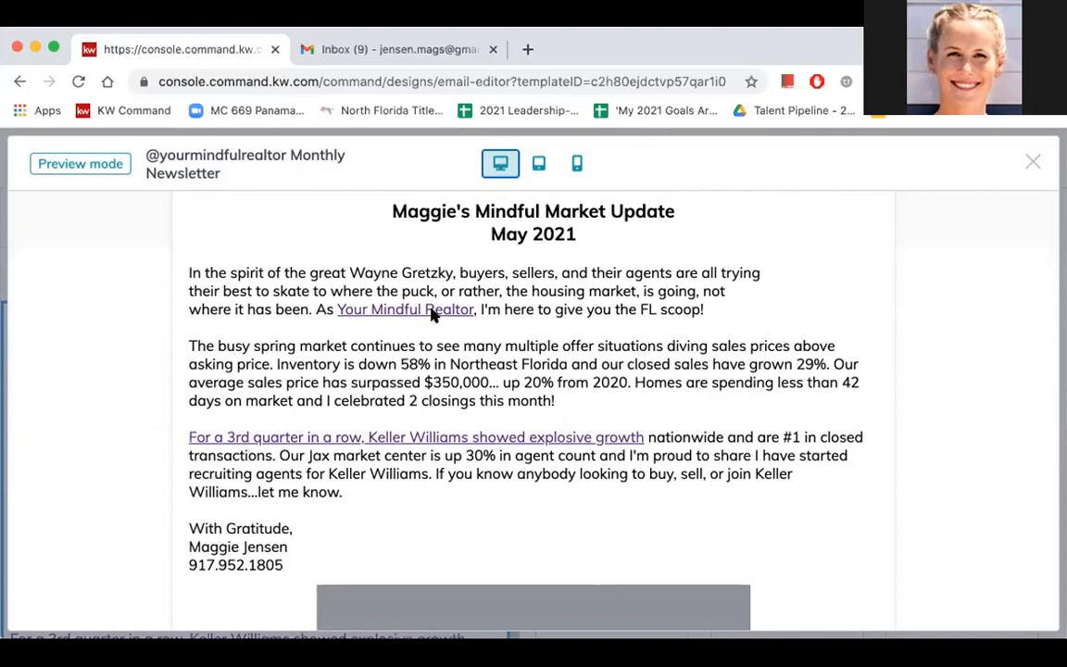
scroll(463, 371, down, 1)
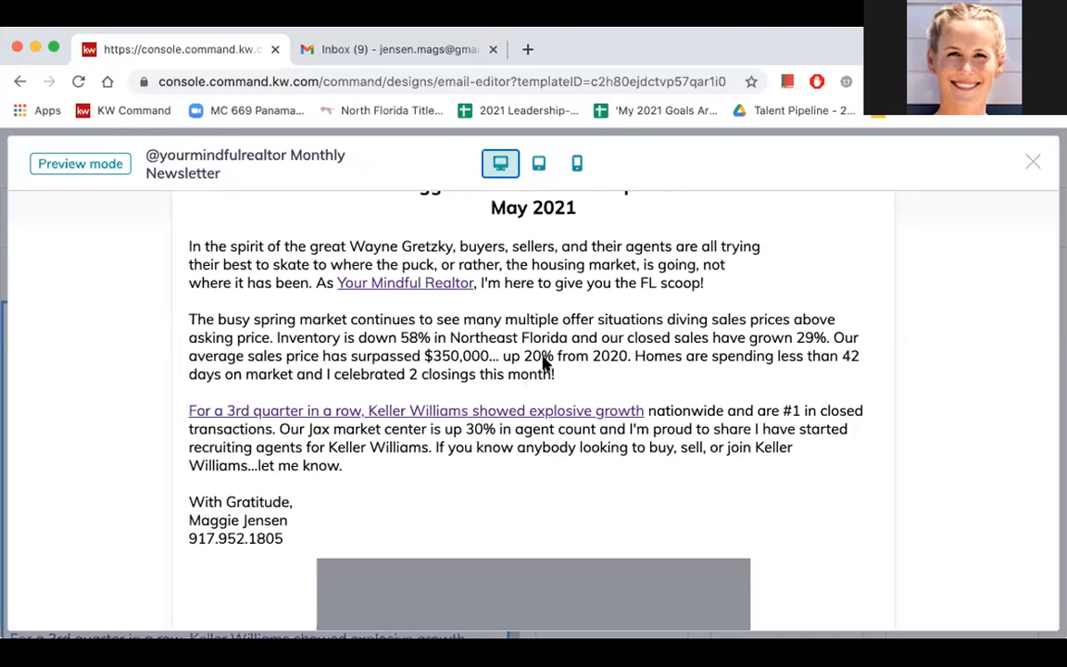
scroll(544, 361, down, 1)
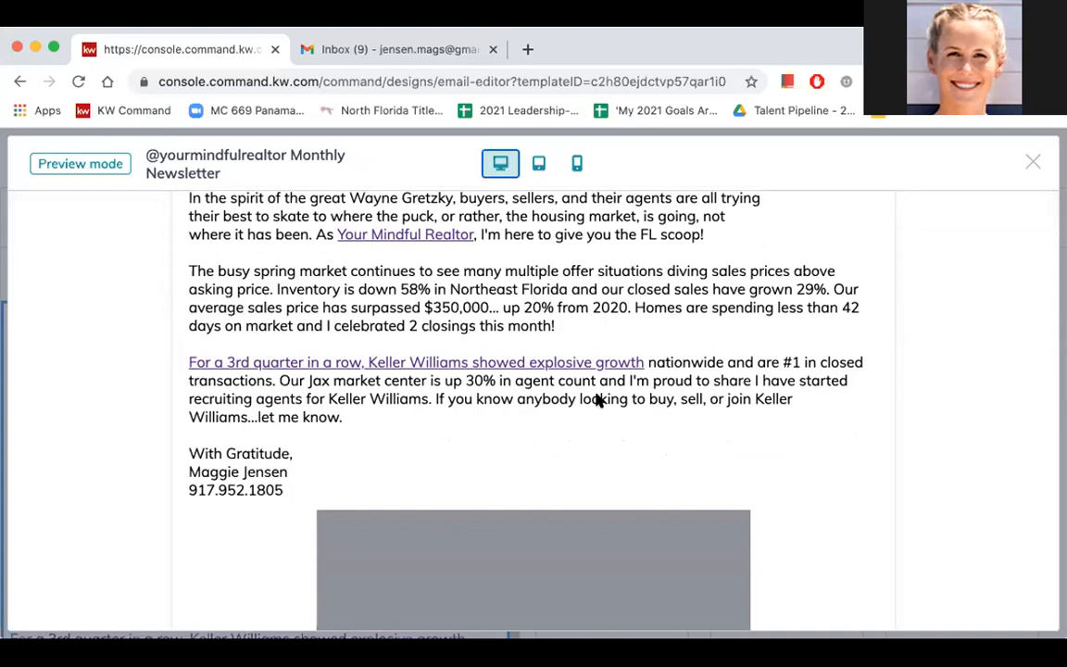
scroll(598, 398, down, 1)
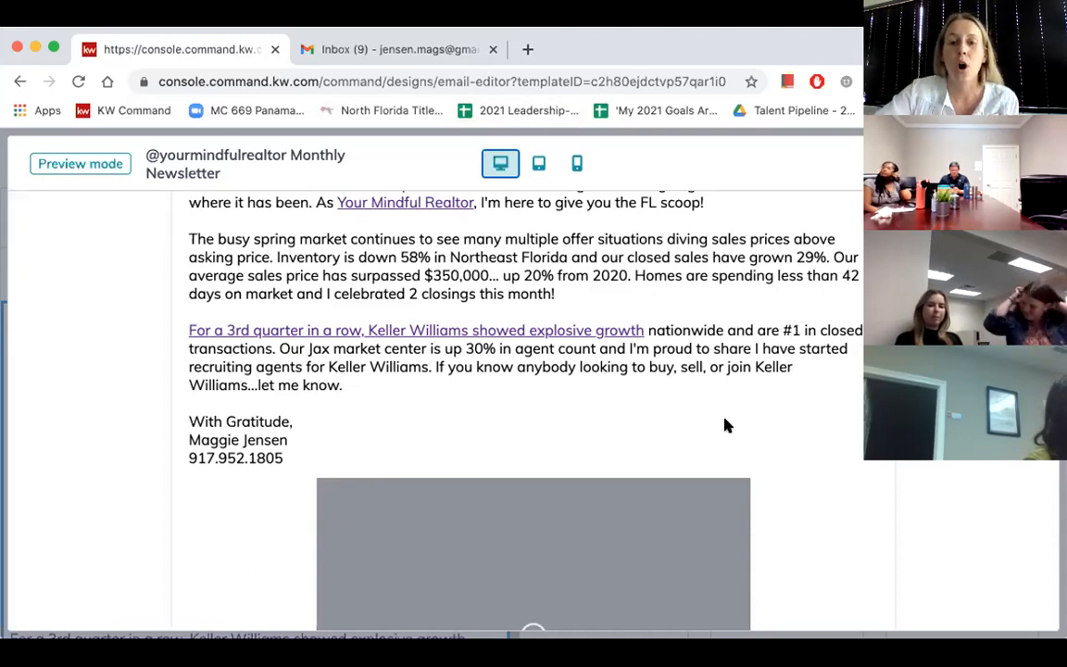
scroll(726, 426, down, 3)
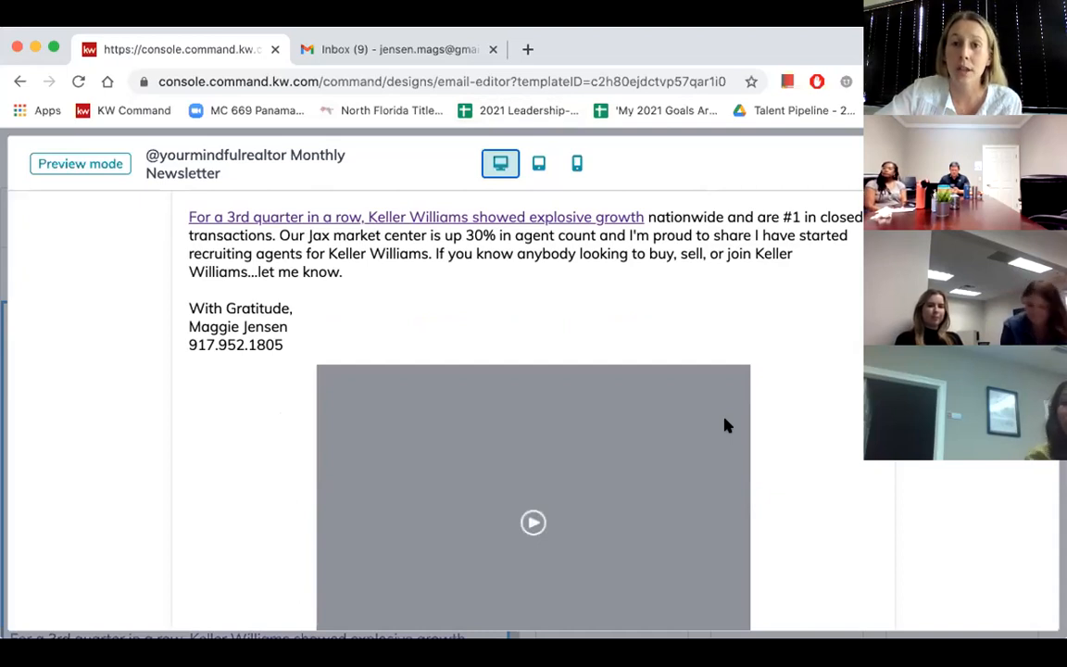
scroll(776, 374, down, 1)
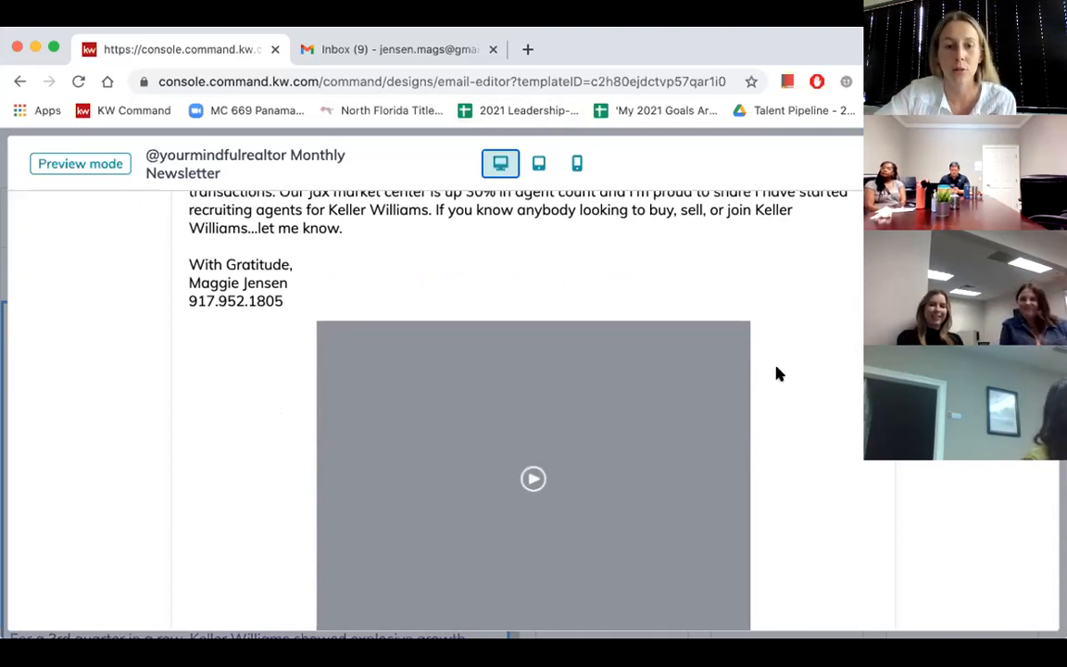
- Examine the preview's video, KW App button, "SOLD in April" listing and event block, and close the preview
scroll(776, 374, down, 2)
scroll(602, 277, down, 1)
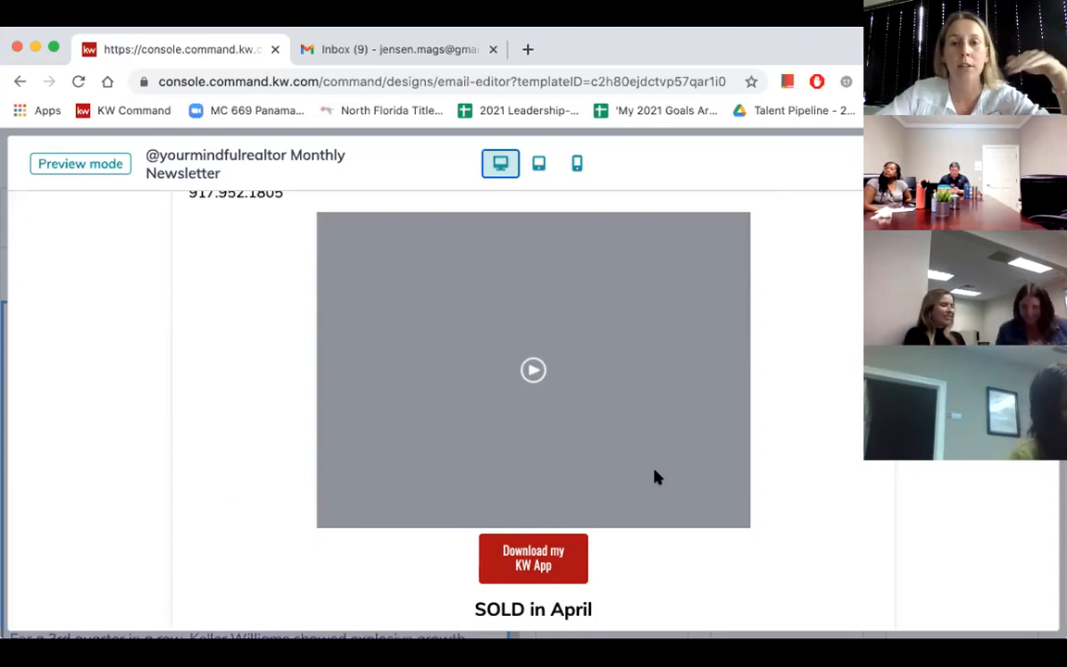
scroll(681, 554, down, 1)
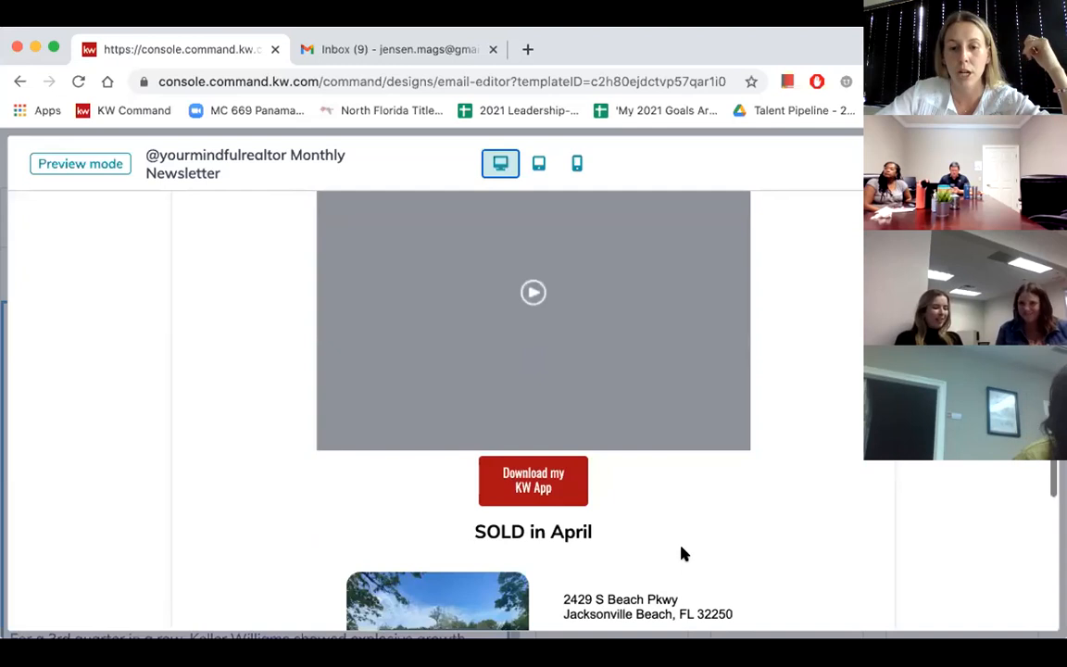
scroll(681, 554, down, 1)
scroll(681, 554, down, 2)
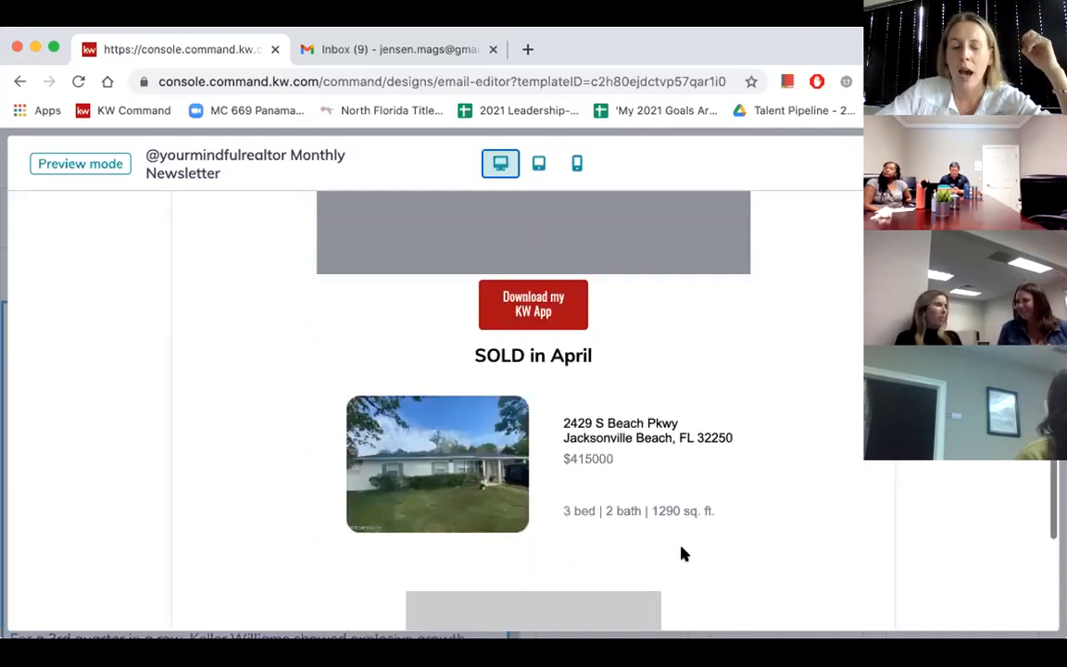
scroll(681, 554, down, 1)
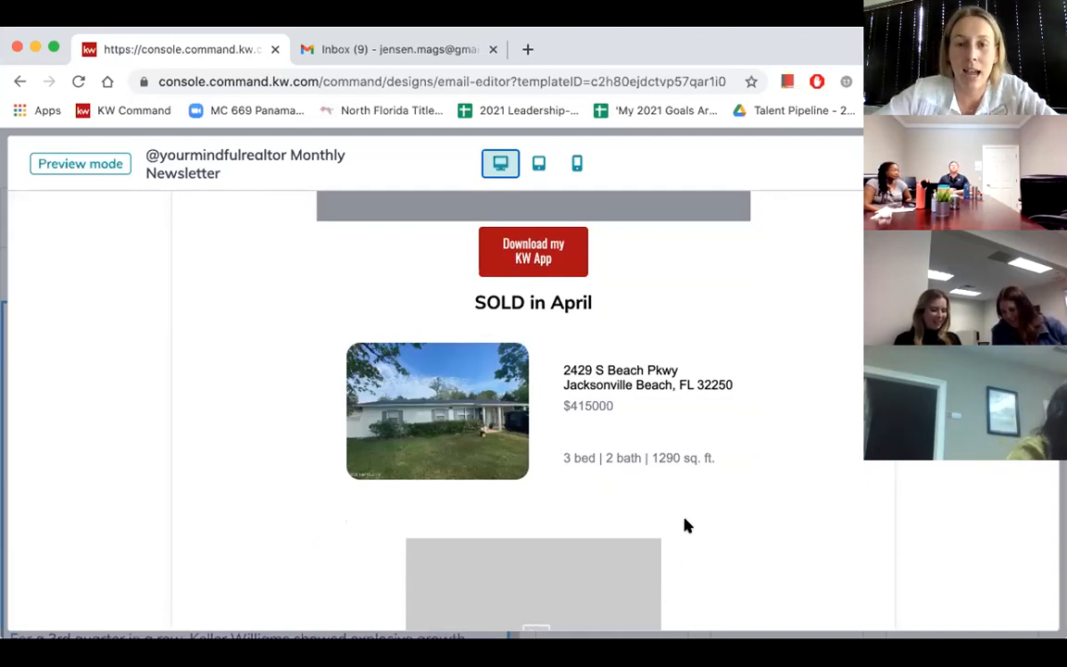
scroll(686, 525, down, 3)
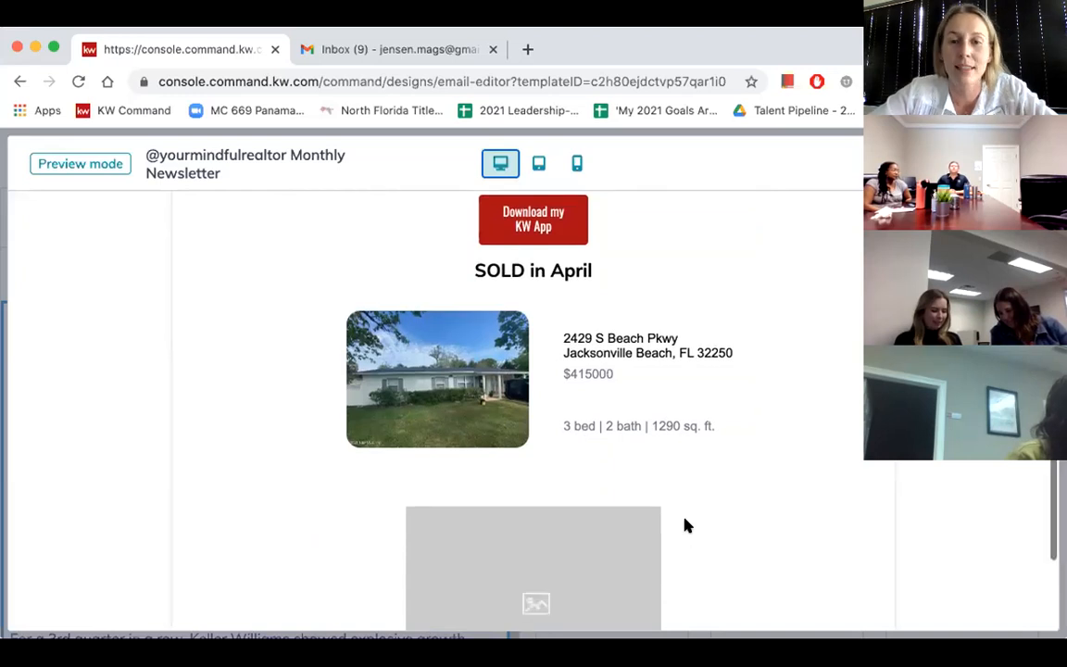
scroll(686, 525, down, 3)
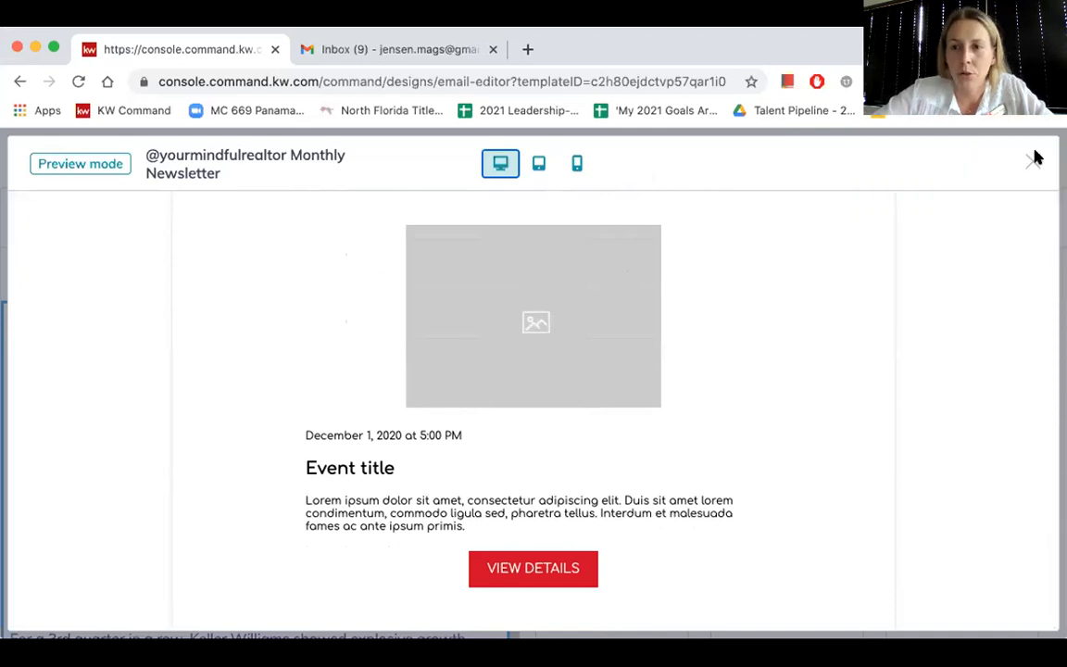
click(1033, 164)
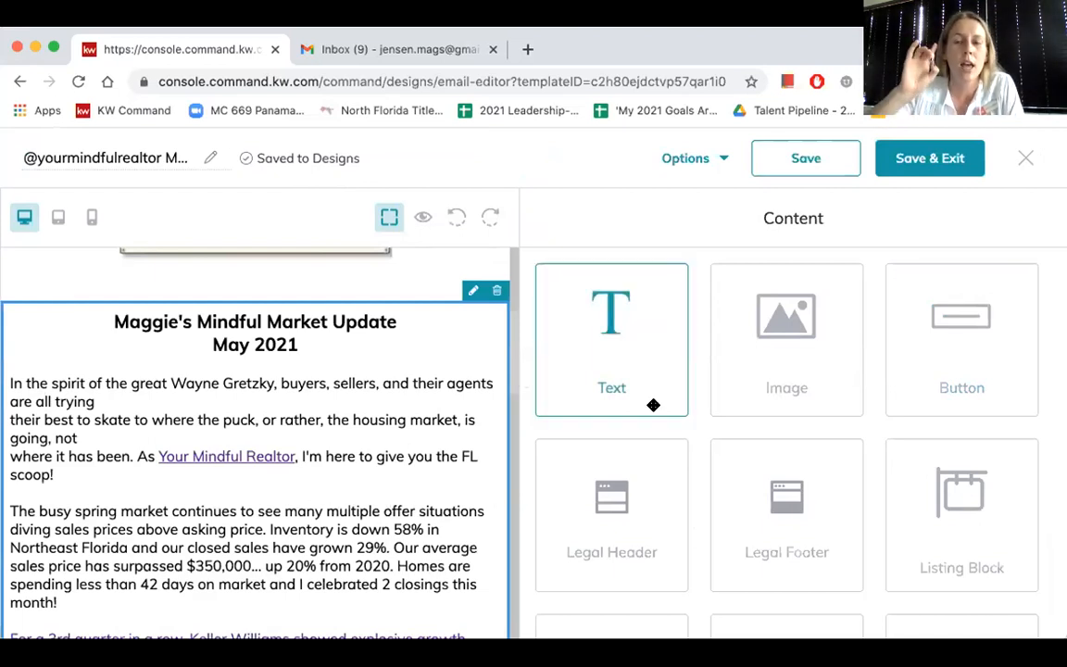
- Review the newsletter's listing and event blocks in the editor, and exit to Designs with the changes saved
scroll(319, 438, down, 1)
scroll(319, 438, down, 10)
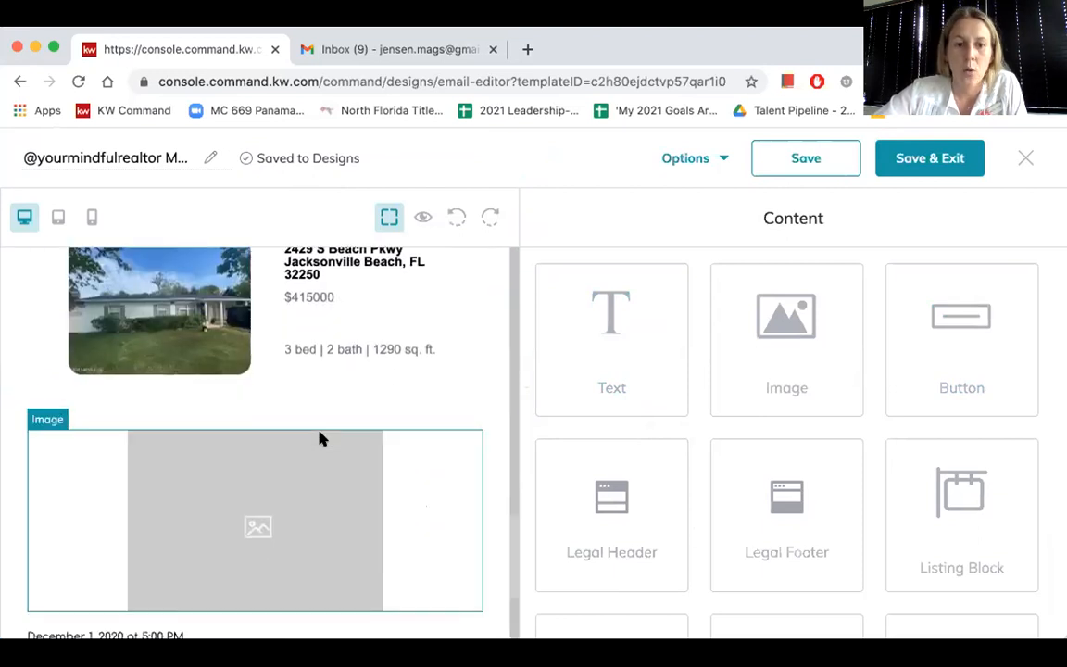
scroll(320, 439, down, 3)
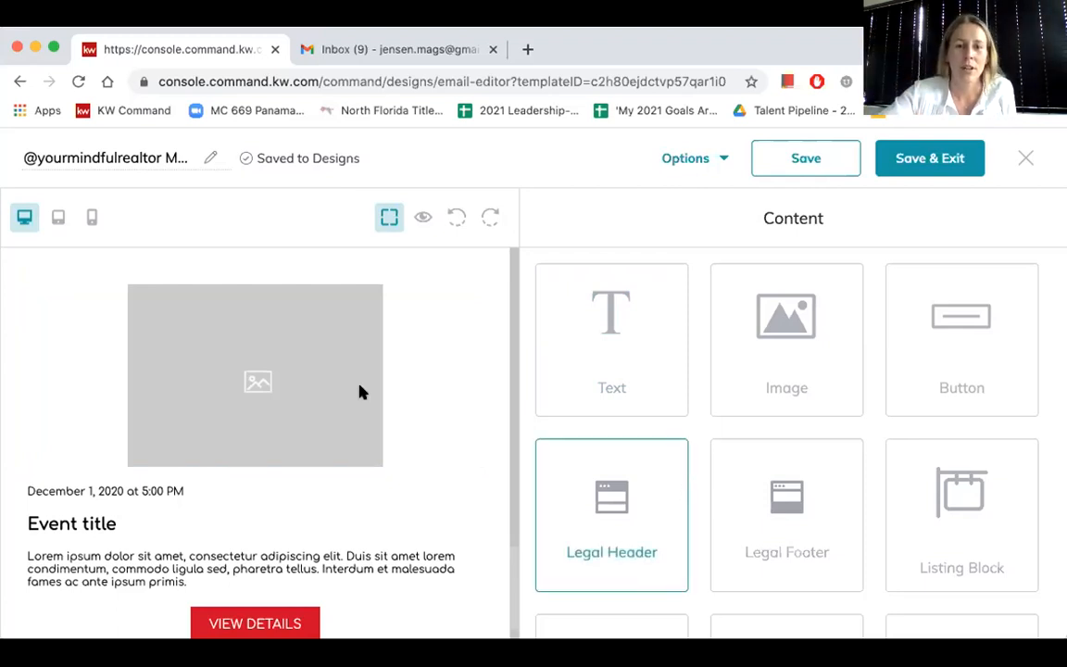
scroll(361, 392, down, 1)
scroll(360, 391, up, 5)
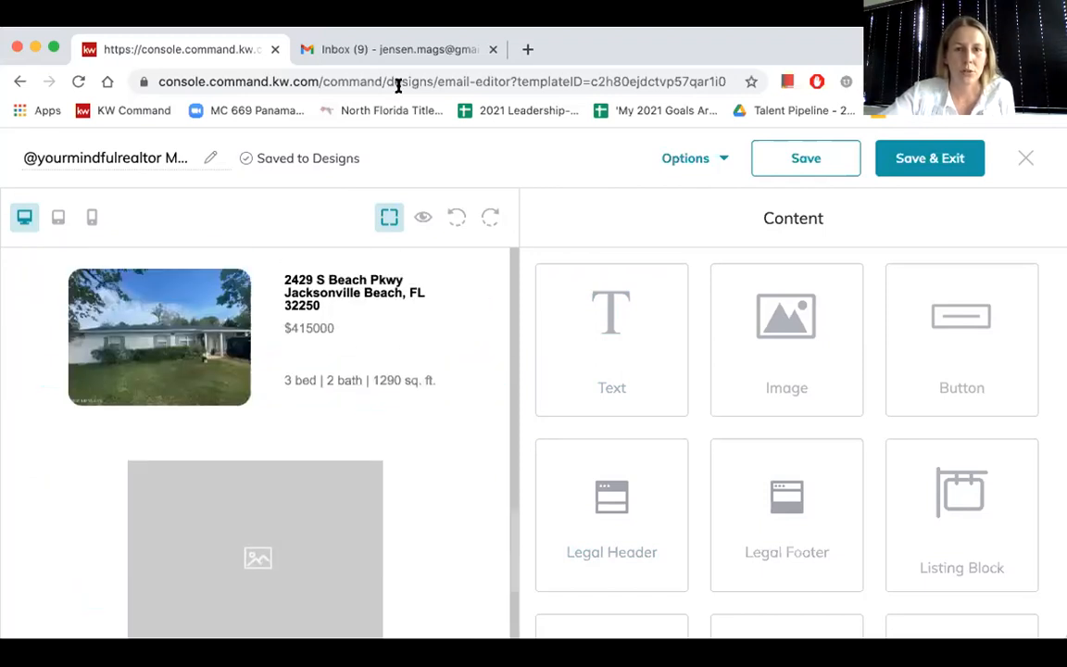
scroll(382, 347, up, 10)
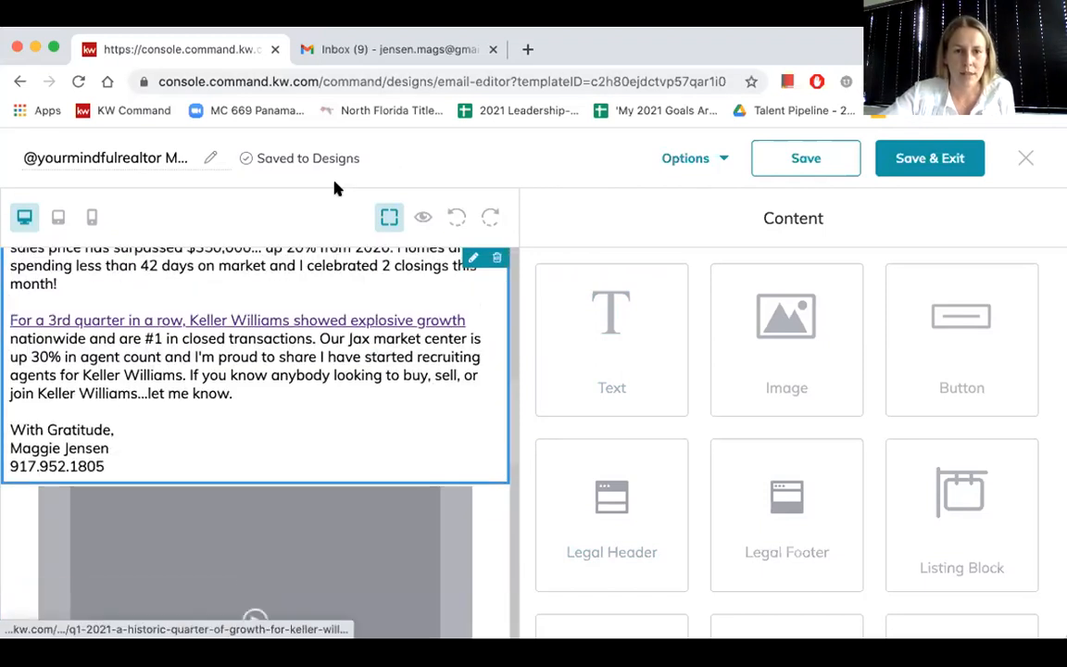
click(1031, 162)
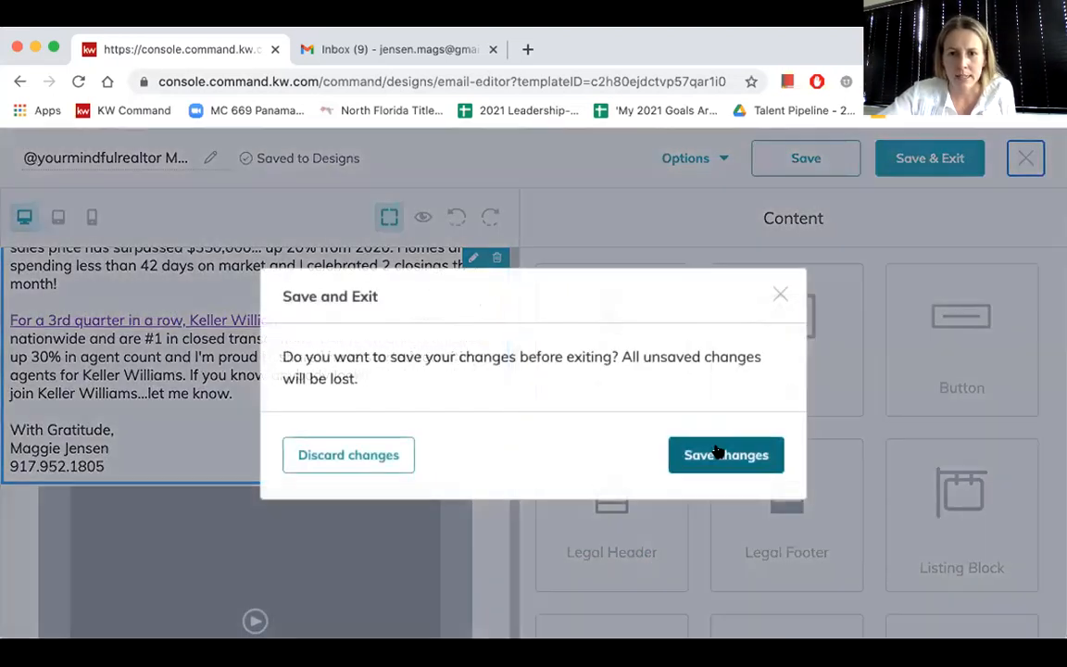
click(719, 451)
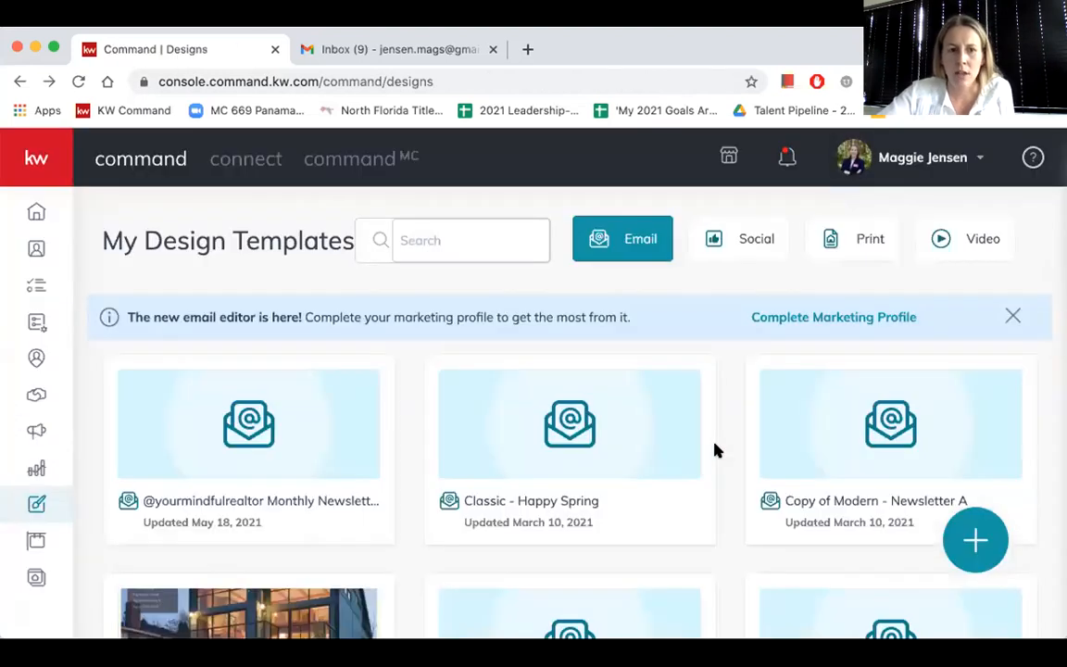
- Open SmartPlans, dismiss the Twilio account notice, and locate the "My Monthly" plan among the People Plans
click(35, 324)
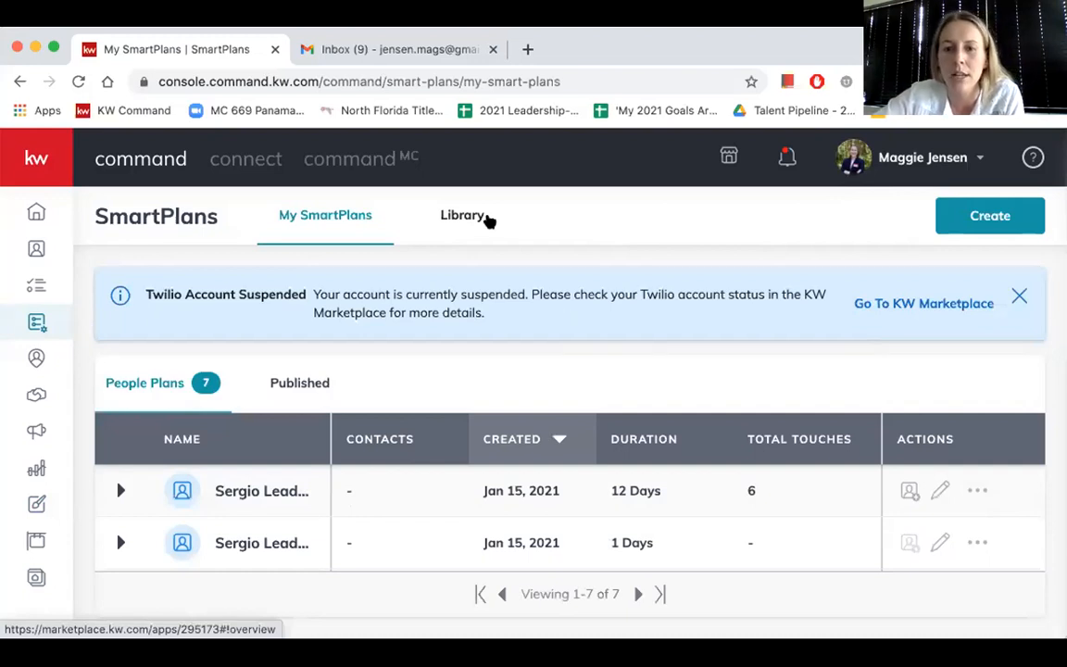
click(1020, 297)
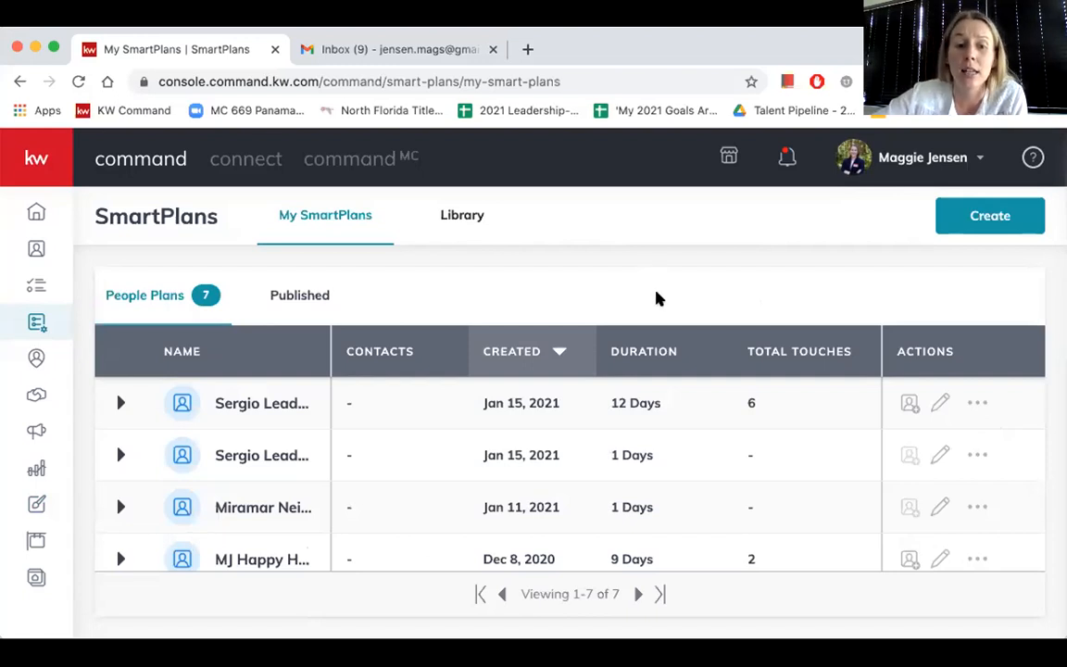
scroll(269, 512, down, 3)
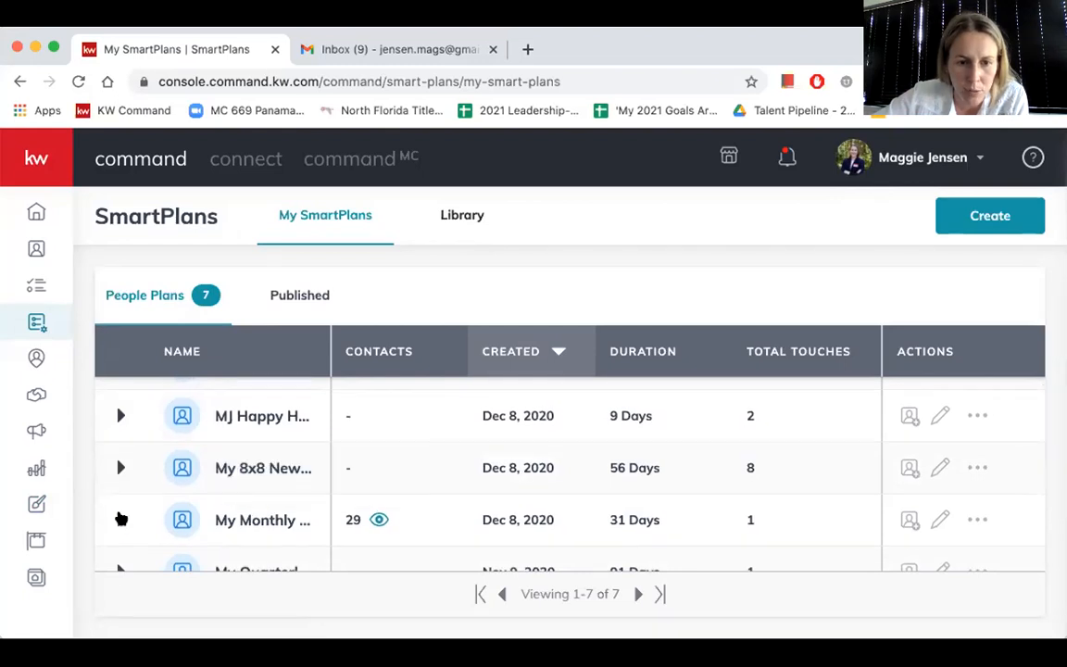
- Expand the "My Monthly Neighborhood Nurture" SmartPlan, examine the contacts added to it, and close the contact list
click(120, 519)
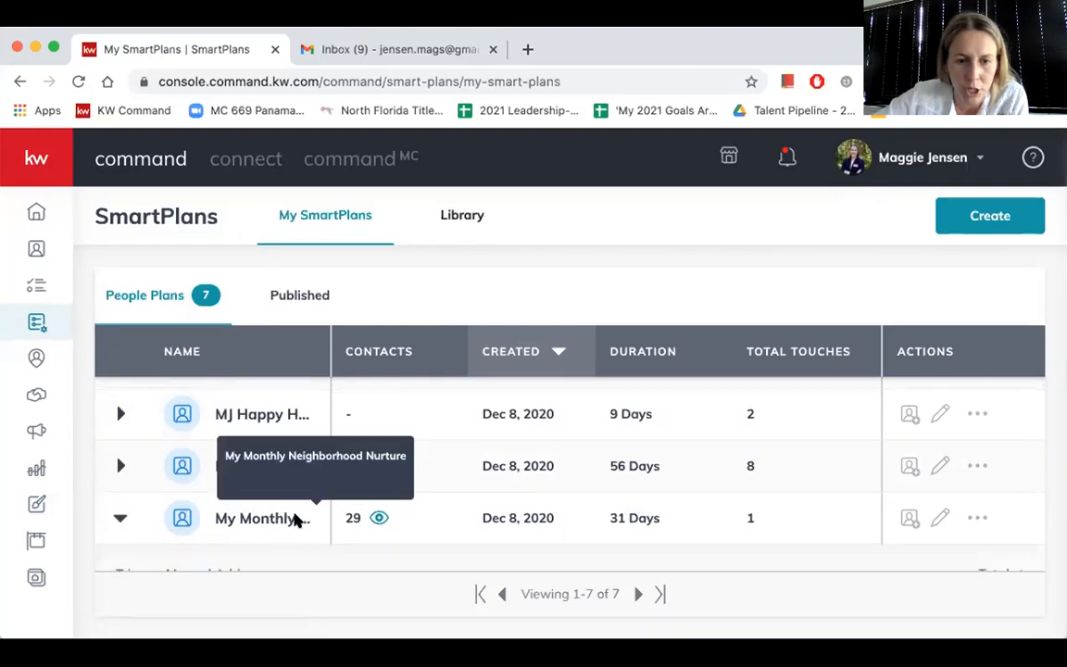
scroll(356, 479, down, 1)
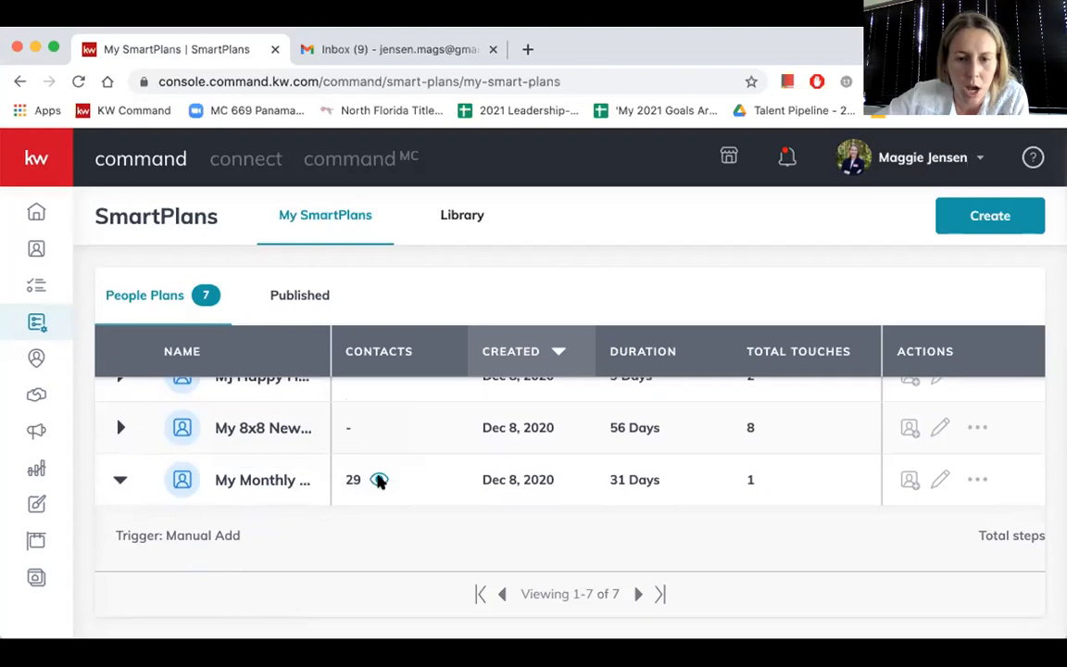
click(379, 479)
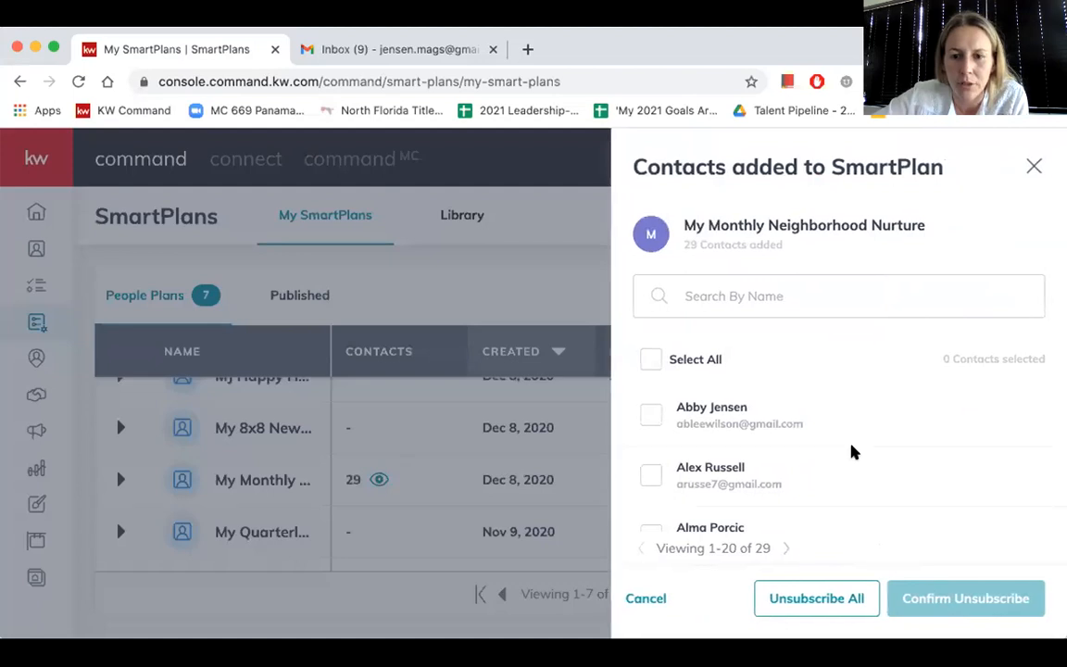
scroll(784, 459, down, 3)
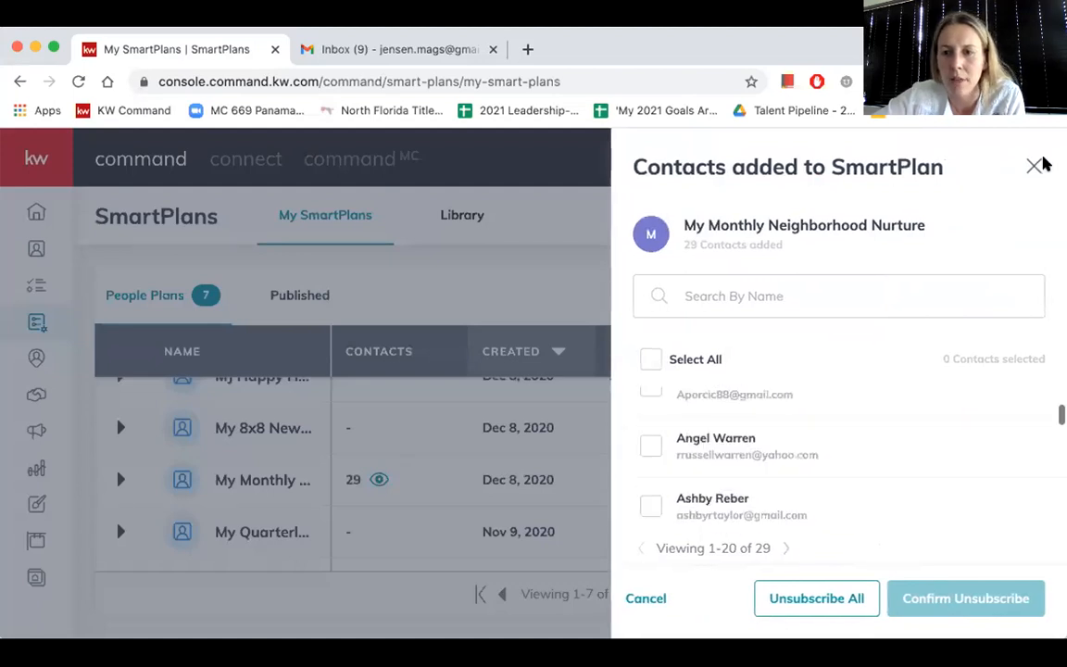
scroll(948, 400, down, 3)
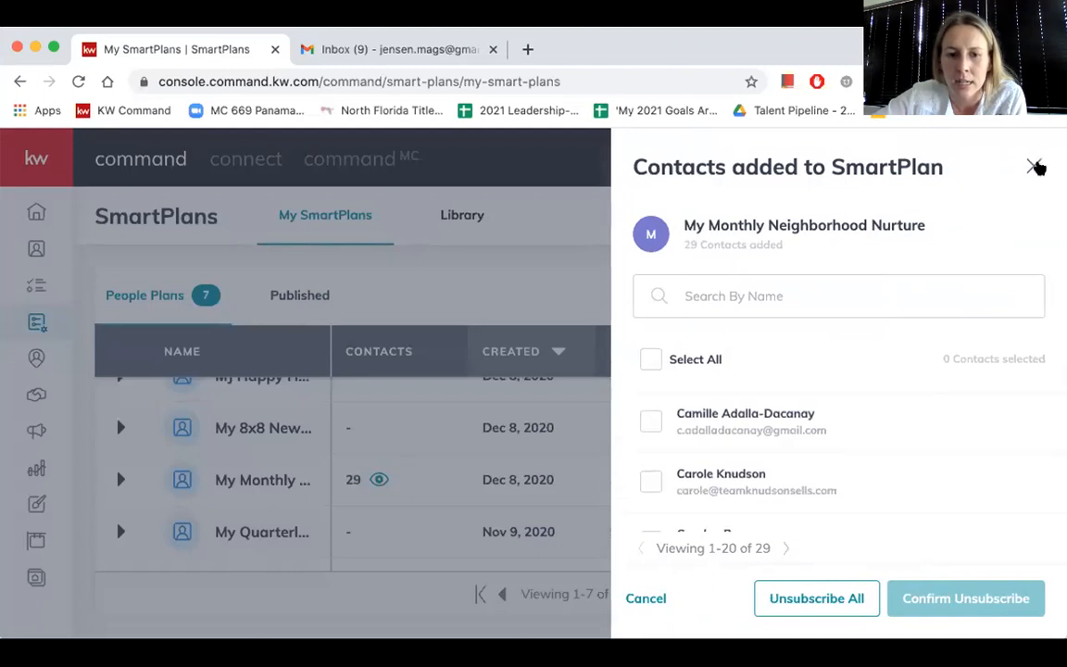
click(1035, 167)
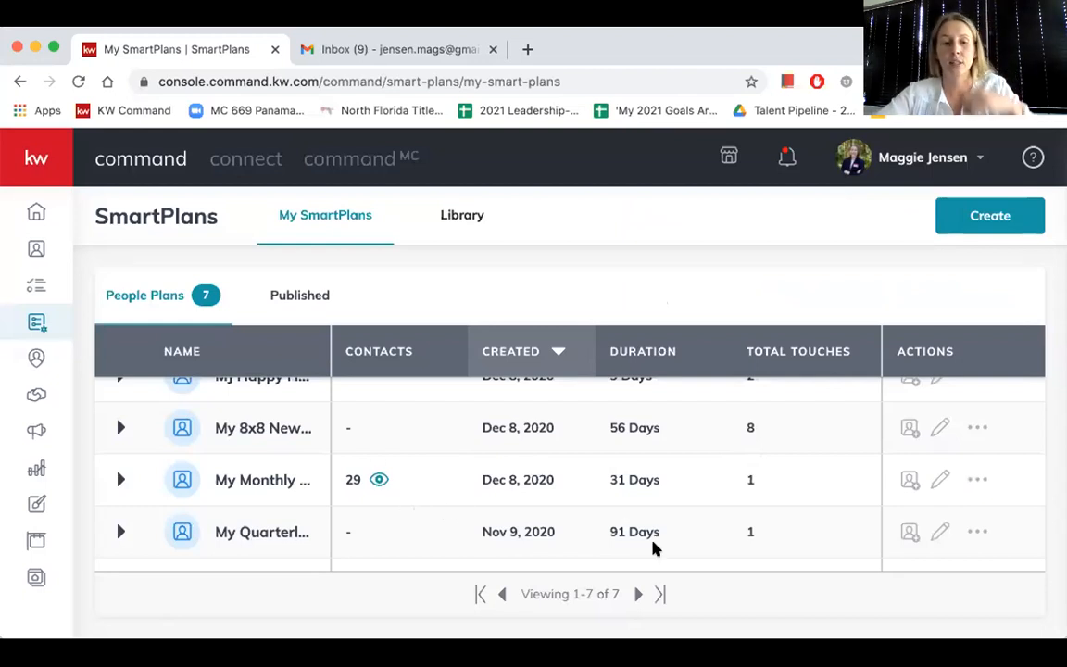
scroll(320, 533, down, 1)
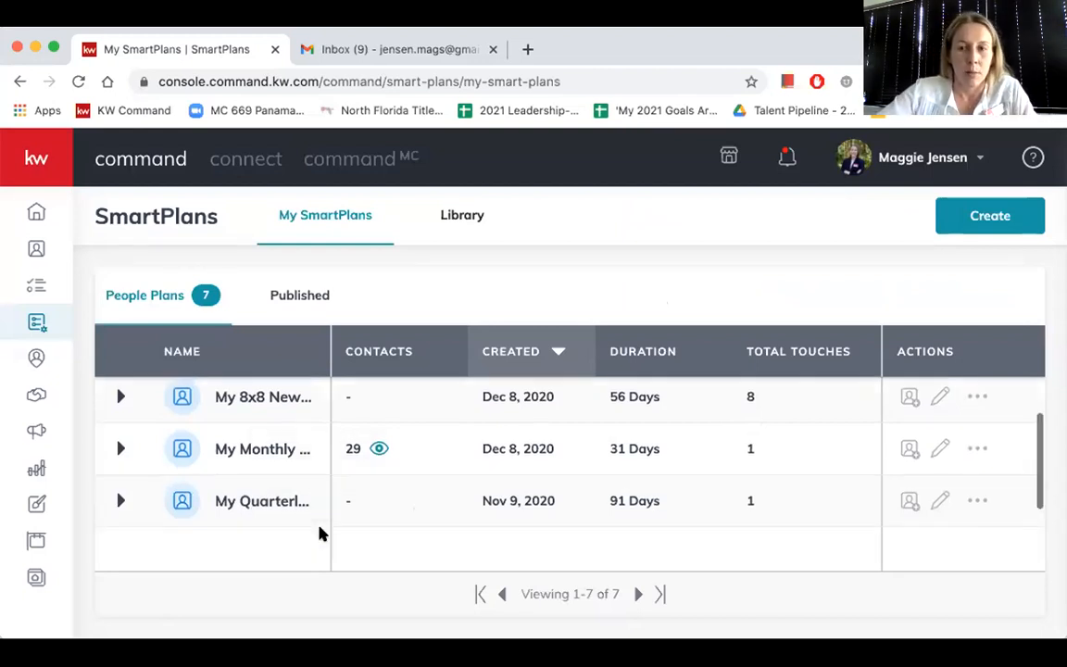
- Create a new SmartPlan named "Newsletter 2021"
click(990, 223)
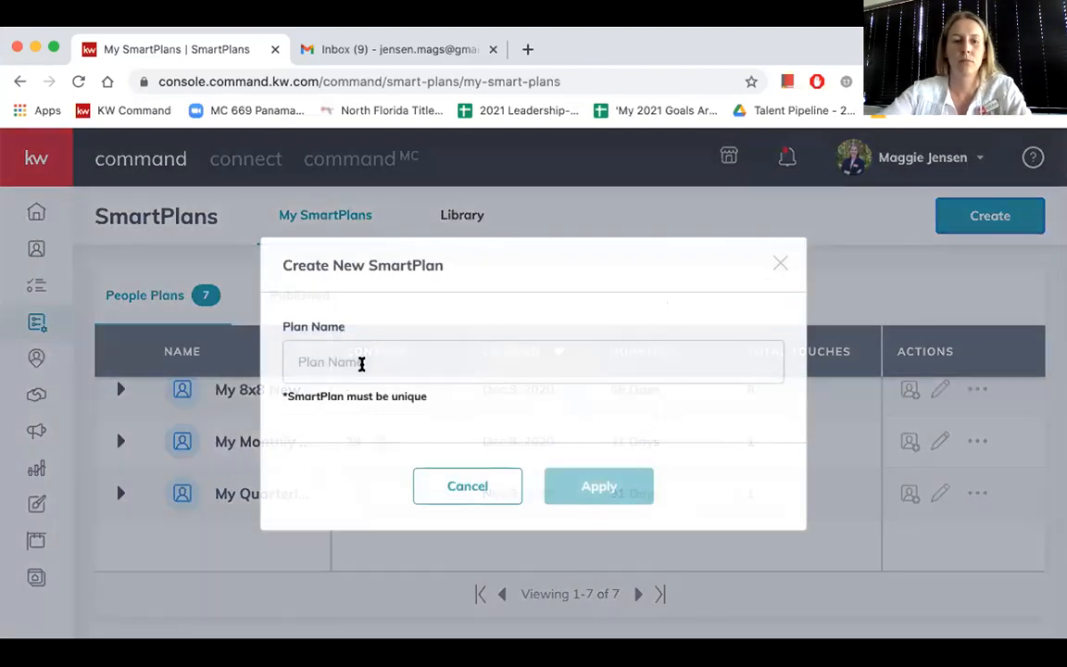
click(361, 364)
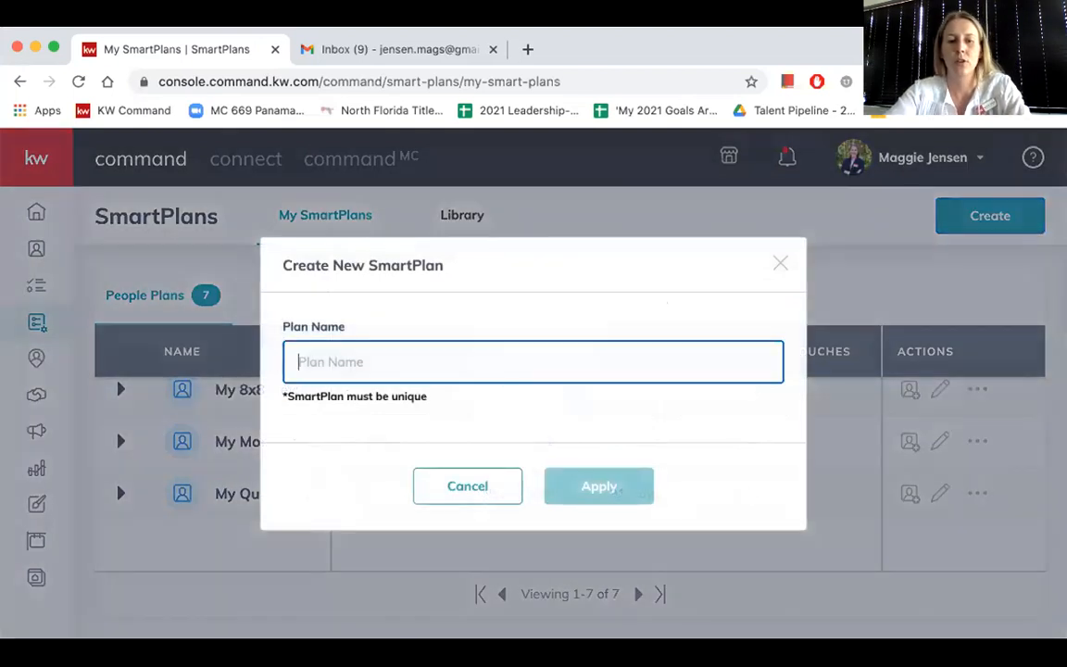
text(Newsle)
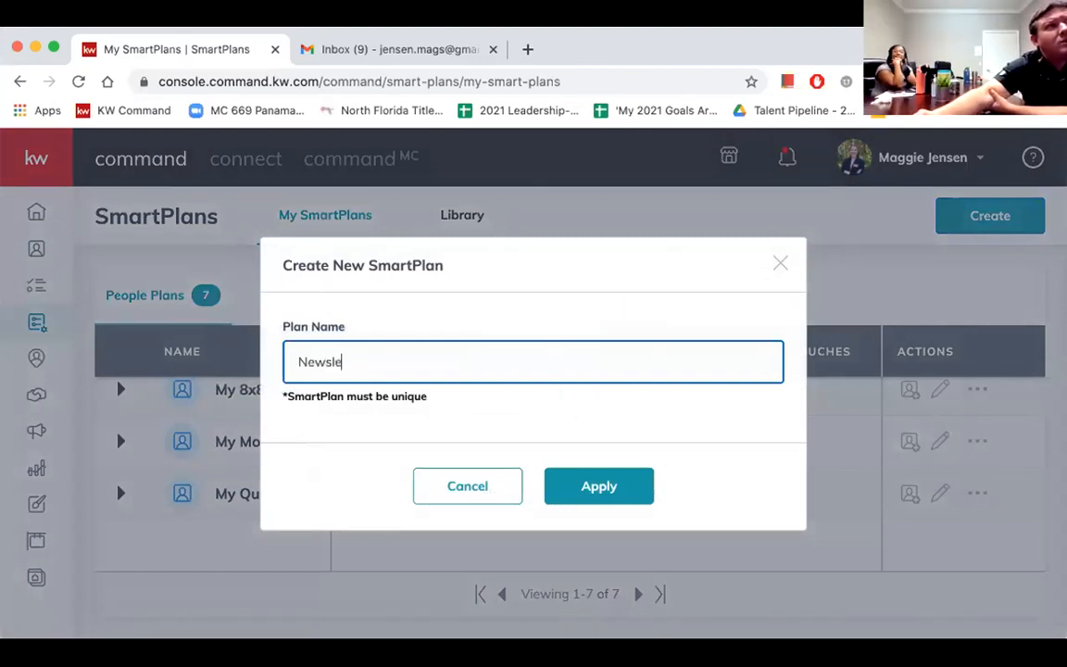
text(tter 2021)
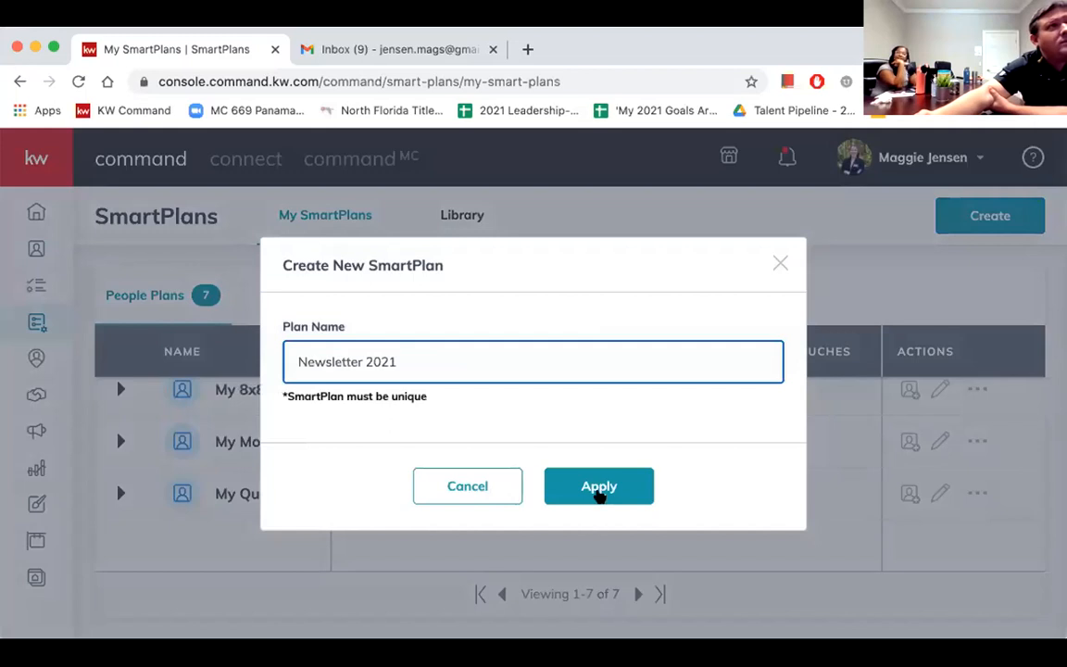
click(600, 494)
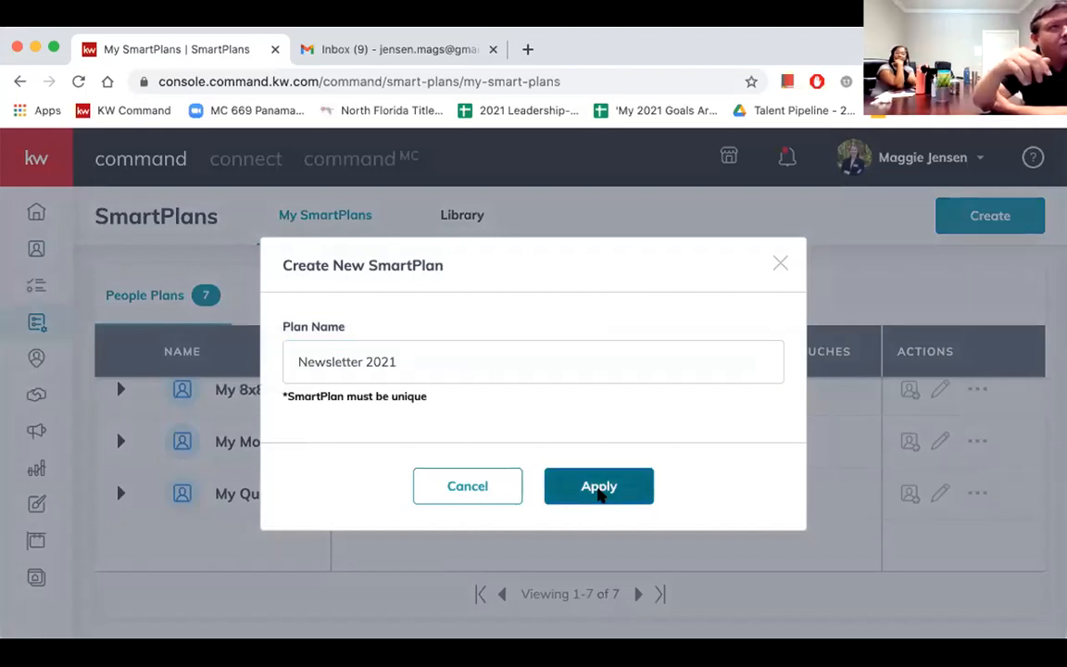
click(599, 493)
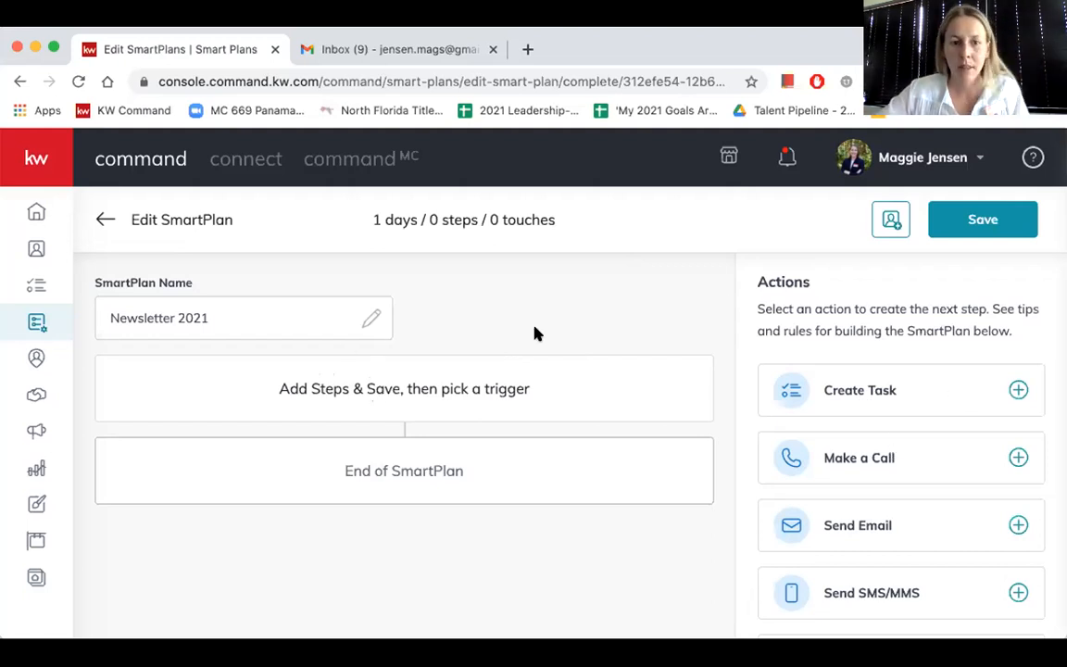
- Try adding a Create Task step to the "Newsletter 2021" SmartPlan
click(924, 396)
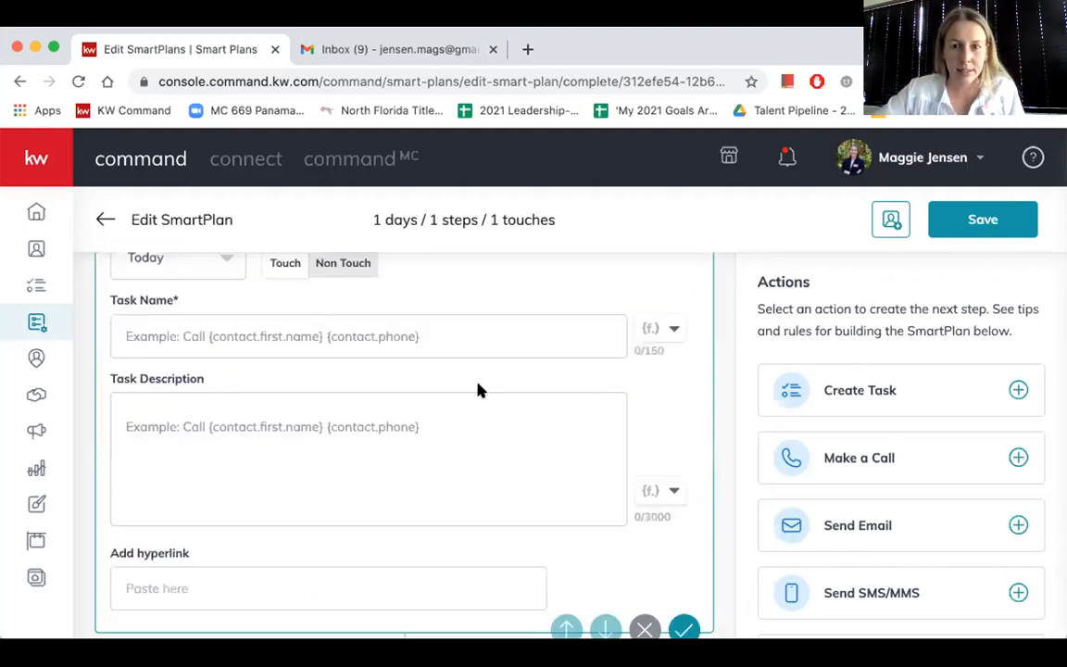
scroll(478, 390, up, 3)
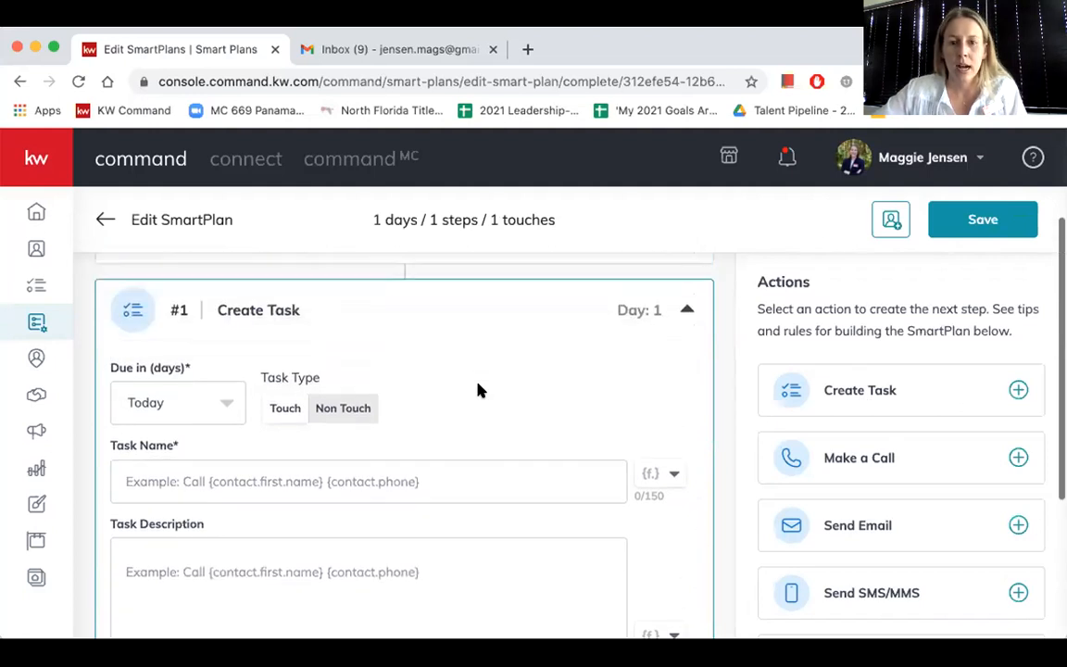
- Leave the SmartPlan for Contacts, discarding its changes, and select the first, second and fourth contacts
click(38, 248)
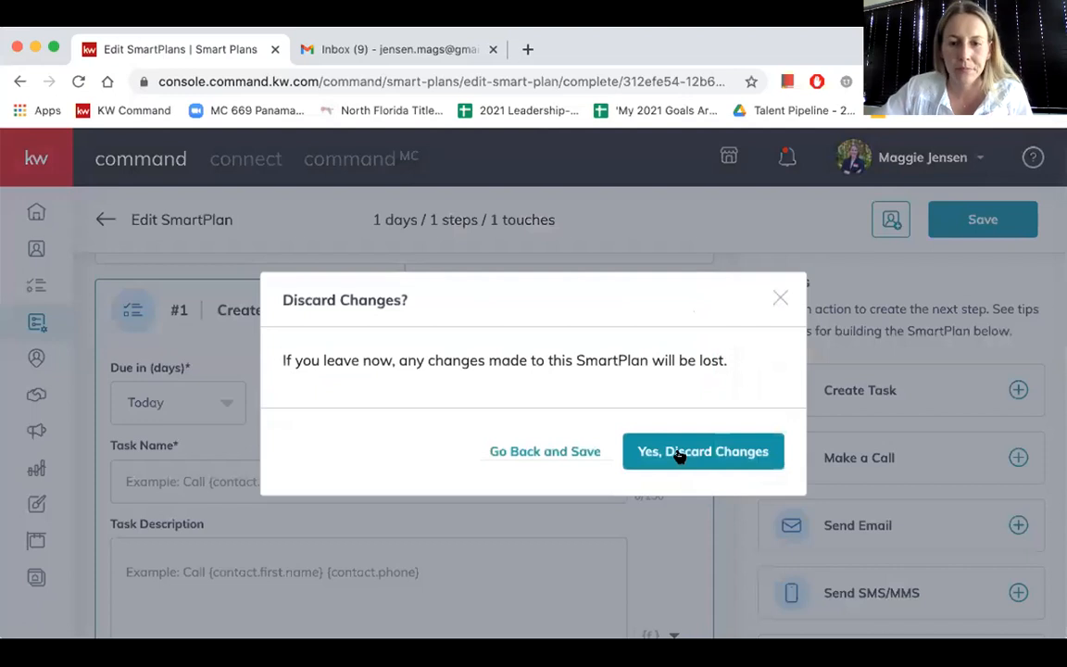
click(703, 454)
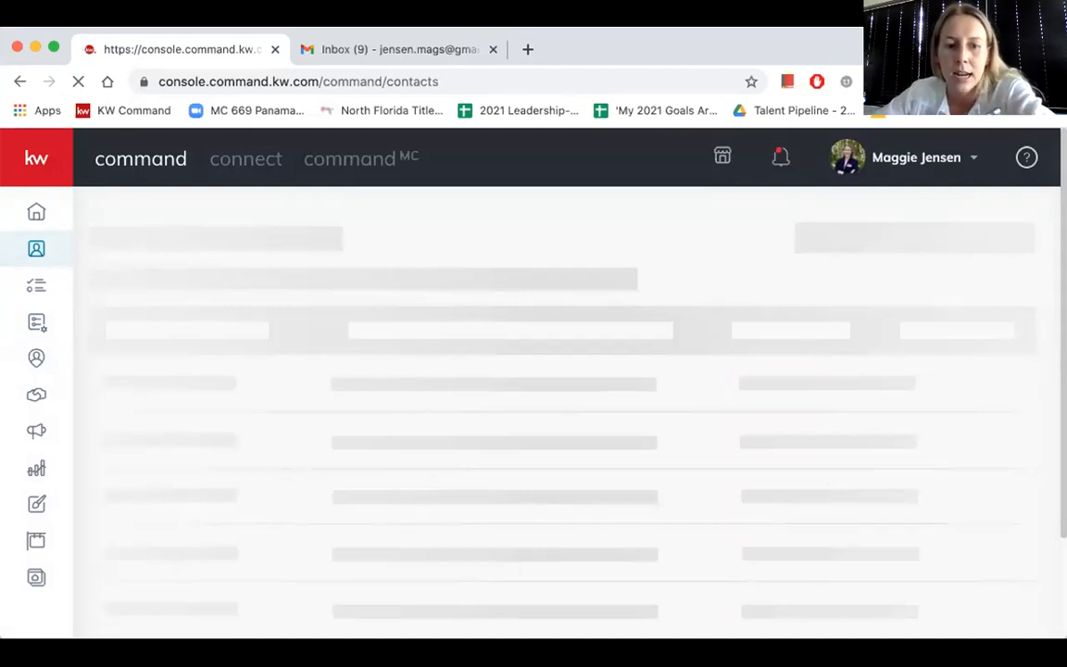
click(194, 436)
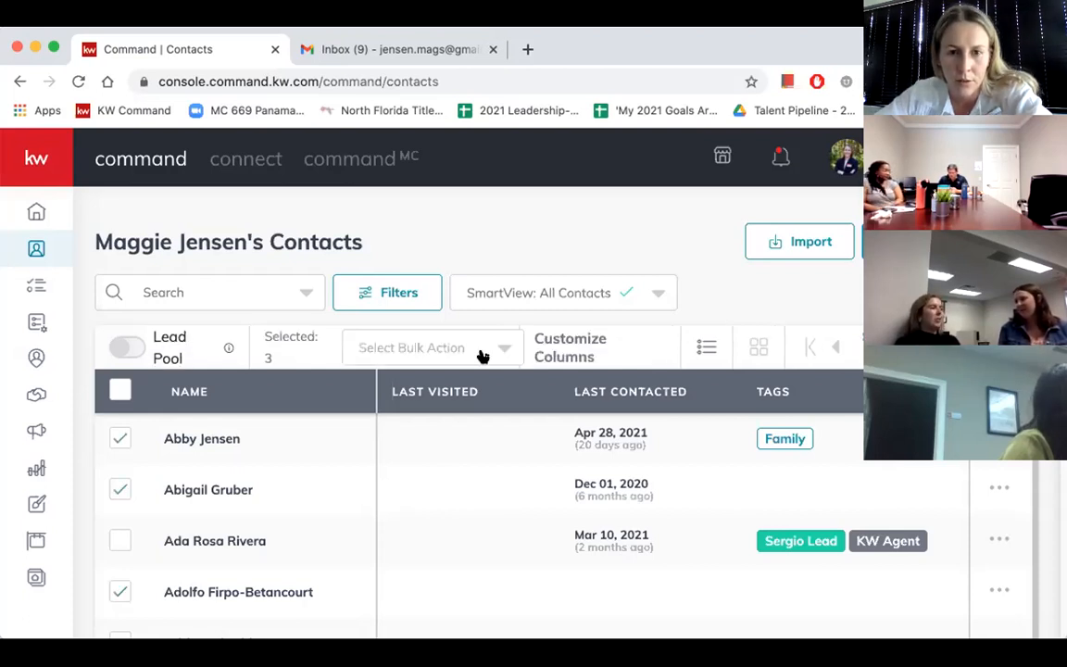
- Examine which lists the Add to Email List bulk action offers for the three selected contacts, and close it
click(482, 357)
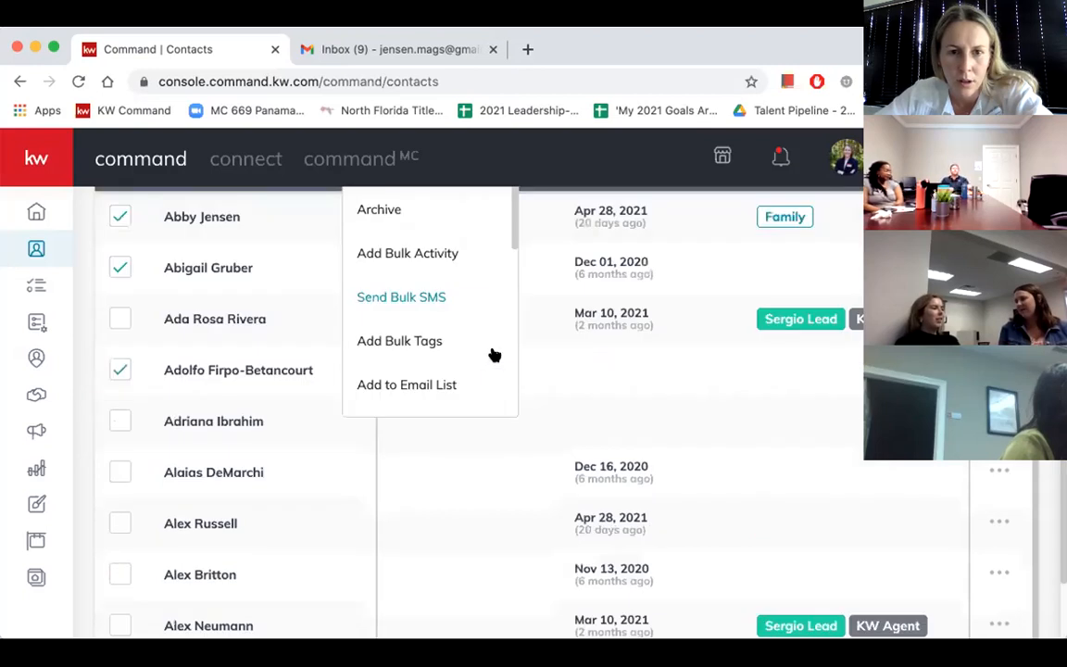
scroll(493, 355, down, 1)
scroll(494, 355, down, 1)
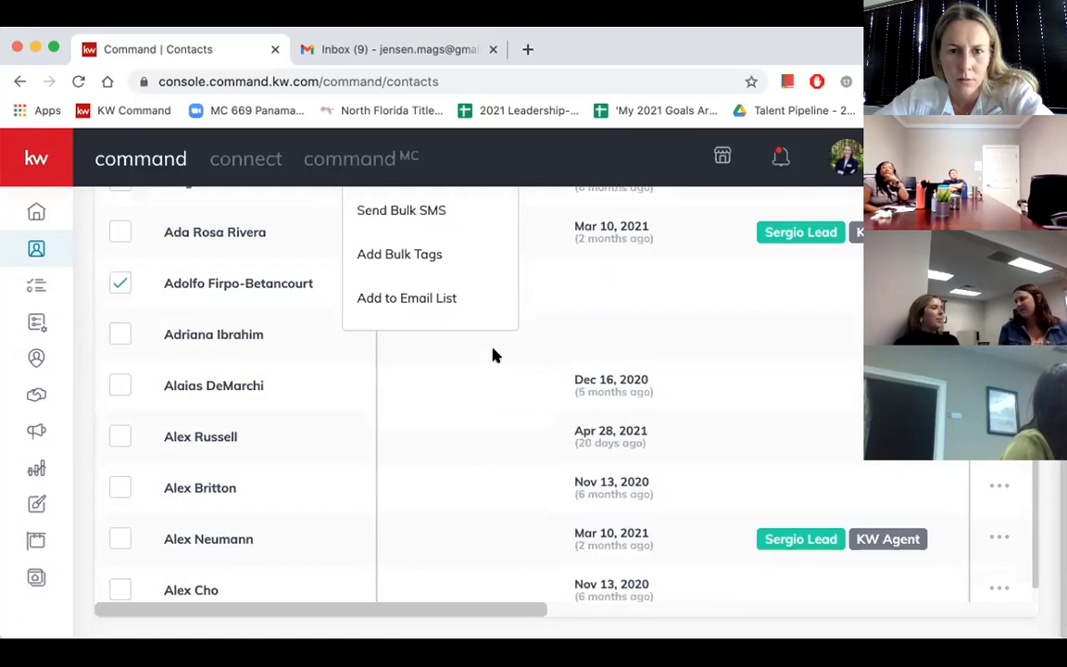
click(469, 297)
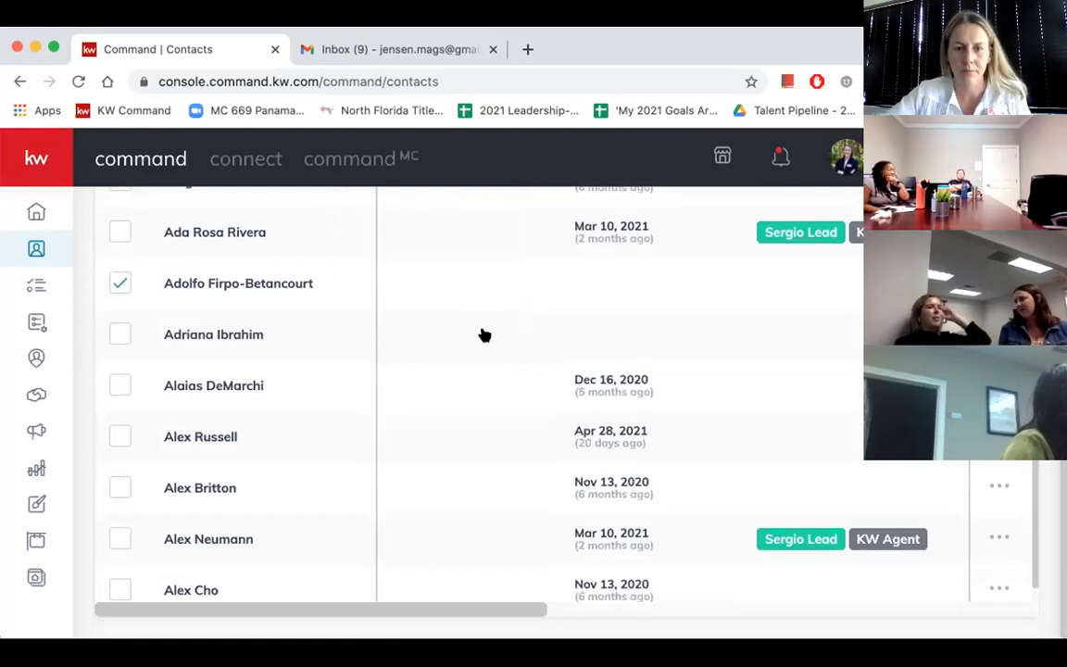
scroll(484, 334, up, 5)
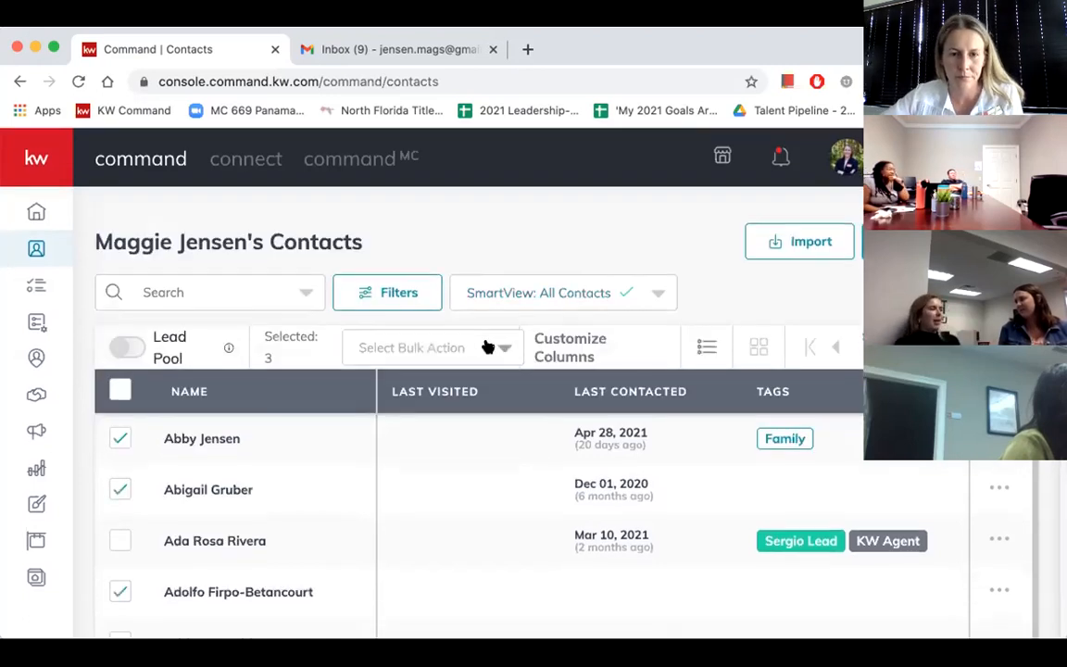
click(487, 348)
scroll(430, 304, down, 4)
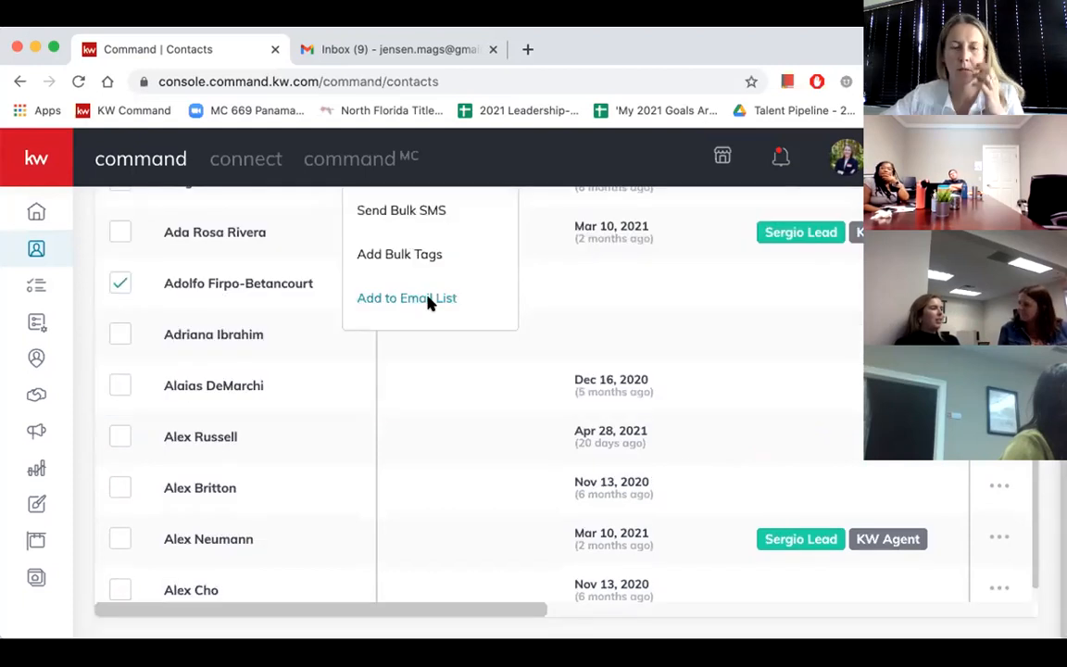
click(429, 298)
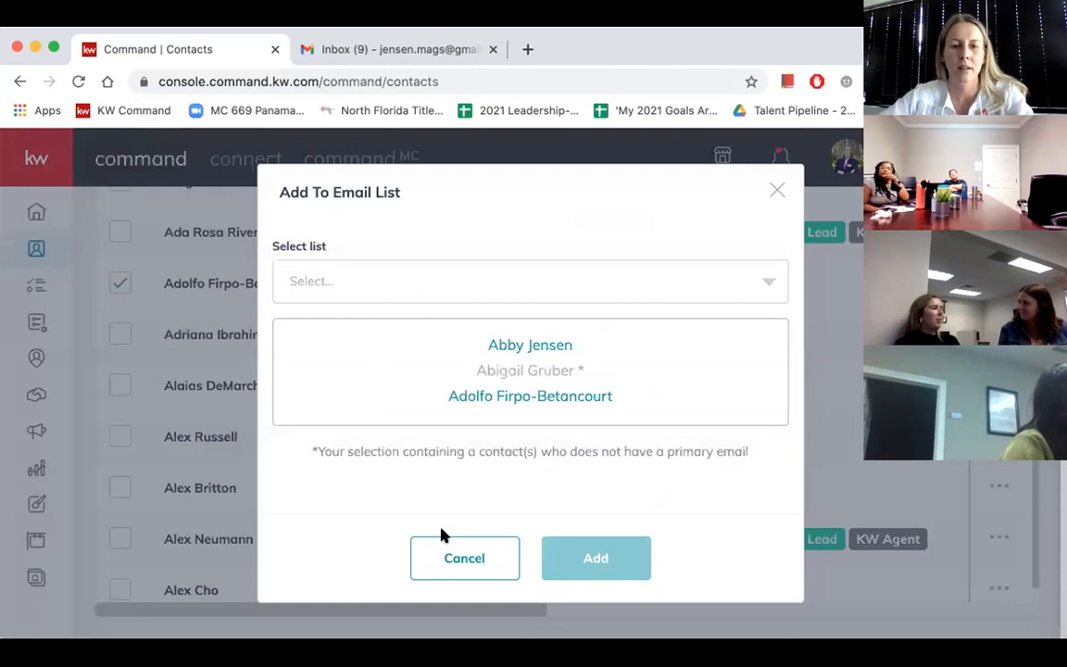
click(429, 298)
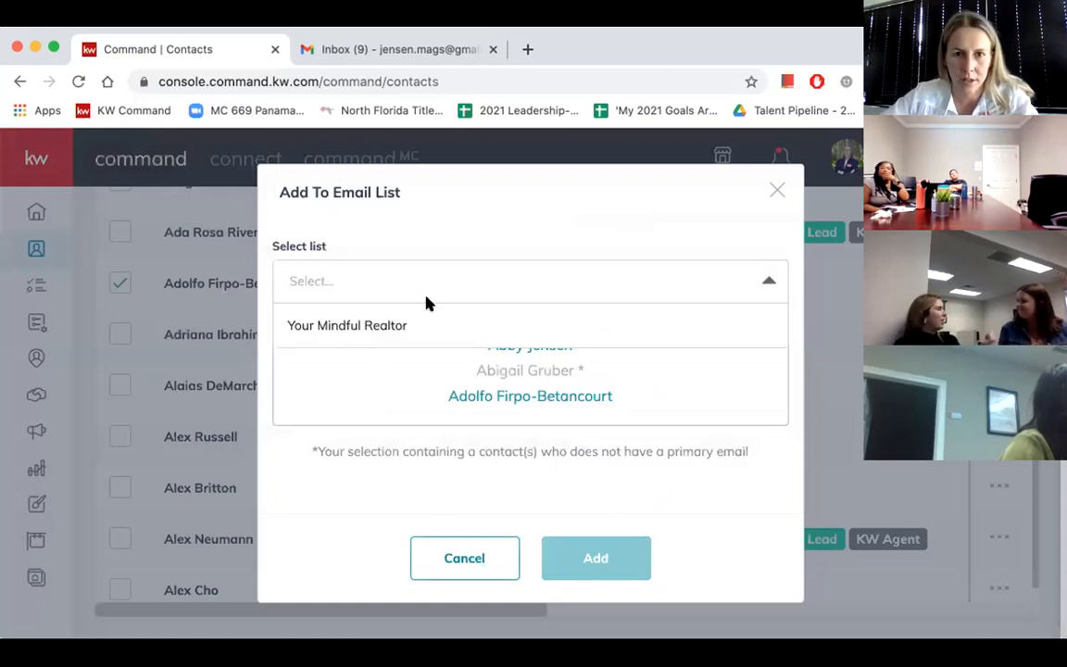
key(Escape)
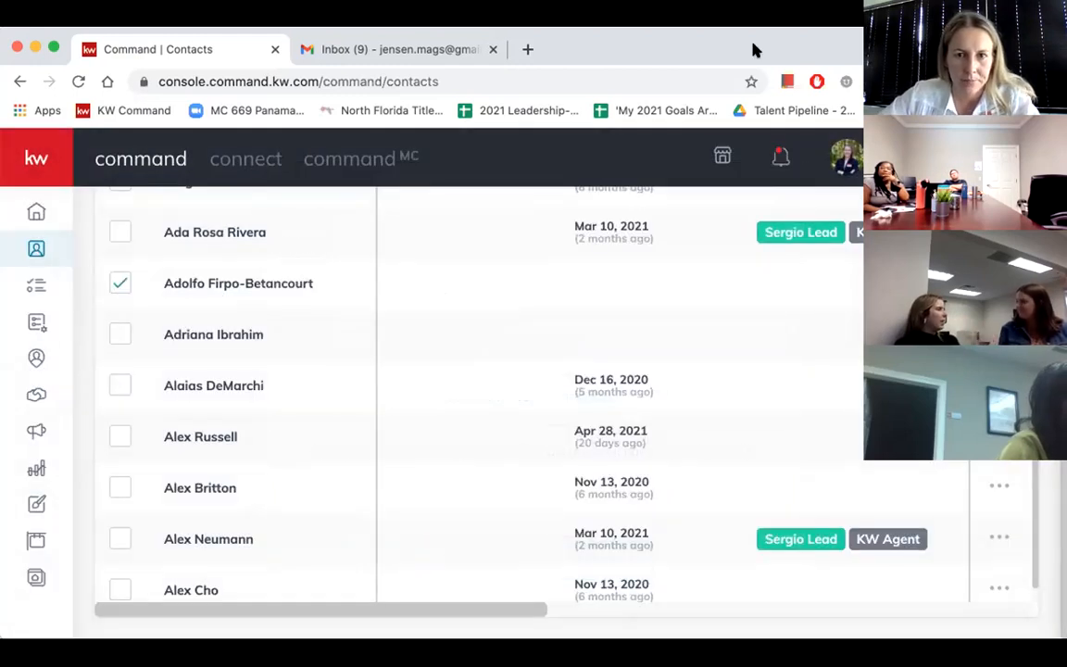
- Open the profile of the first contact in the list, the one tagged Family
scroll(222, 352, up, 3)
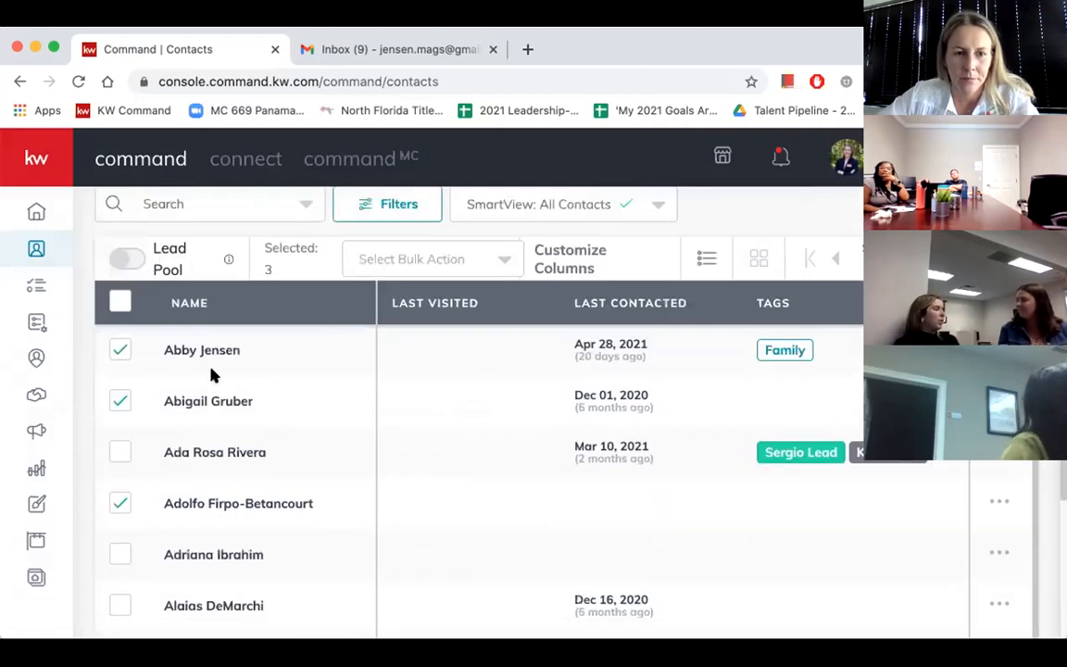
scroll(210, 374, up, 2)
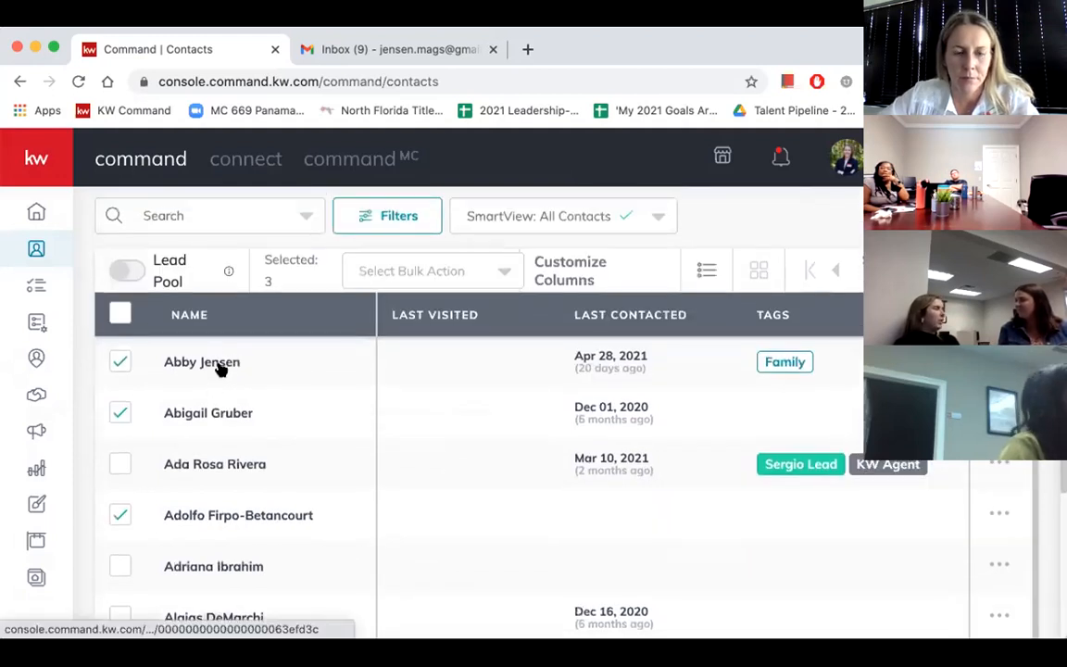
click(220, 368)
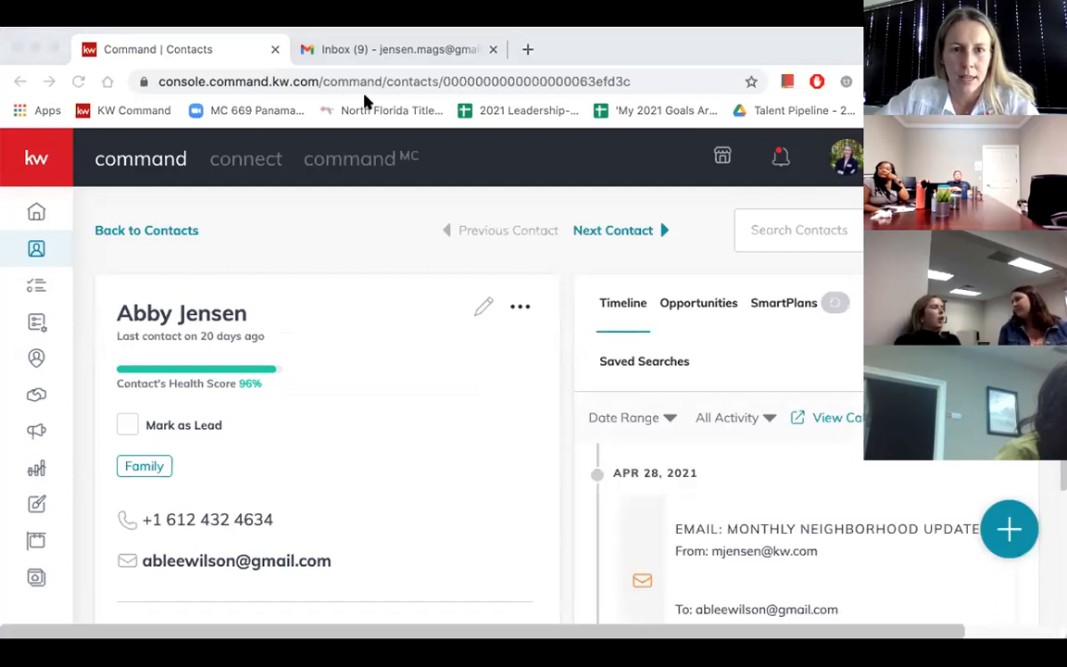
- Open the Loom video about My SmartPlans in a new tab, and try the email link in the contact's profile
click(529, 48)
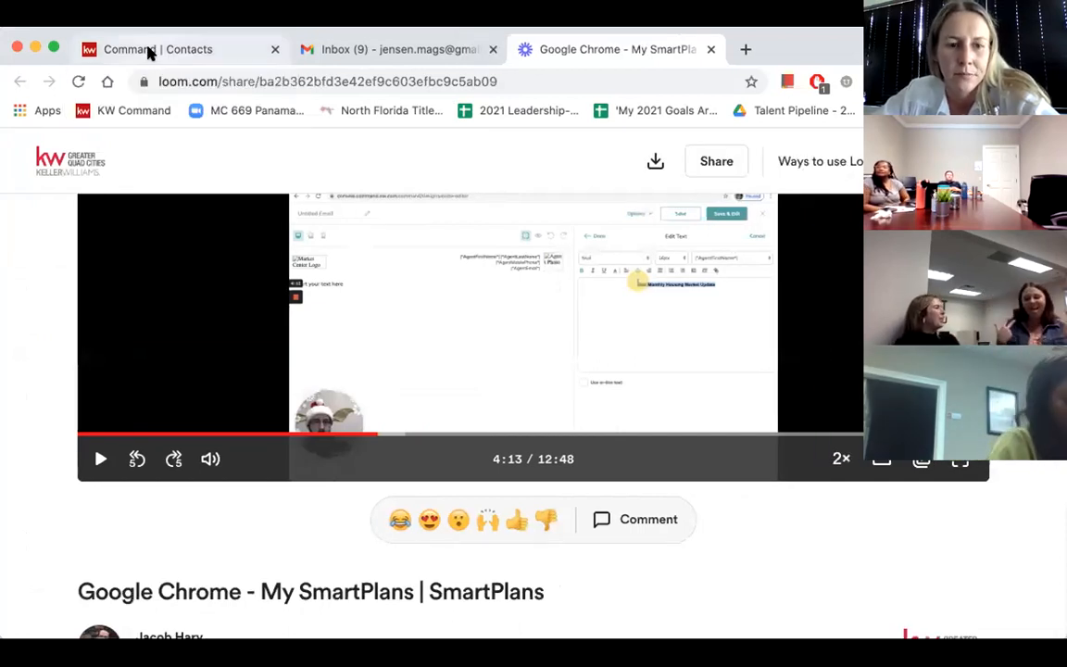
click(148, 54)
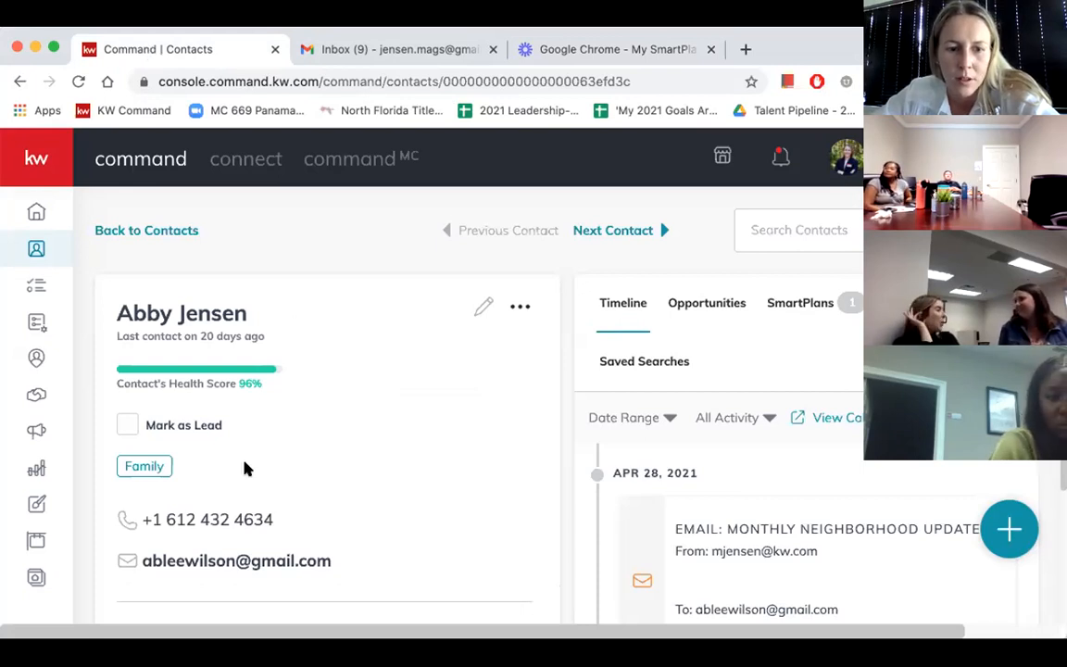
scroll(224, 486, down, 2)
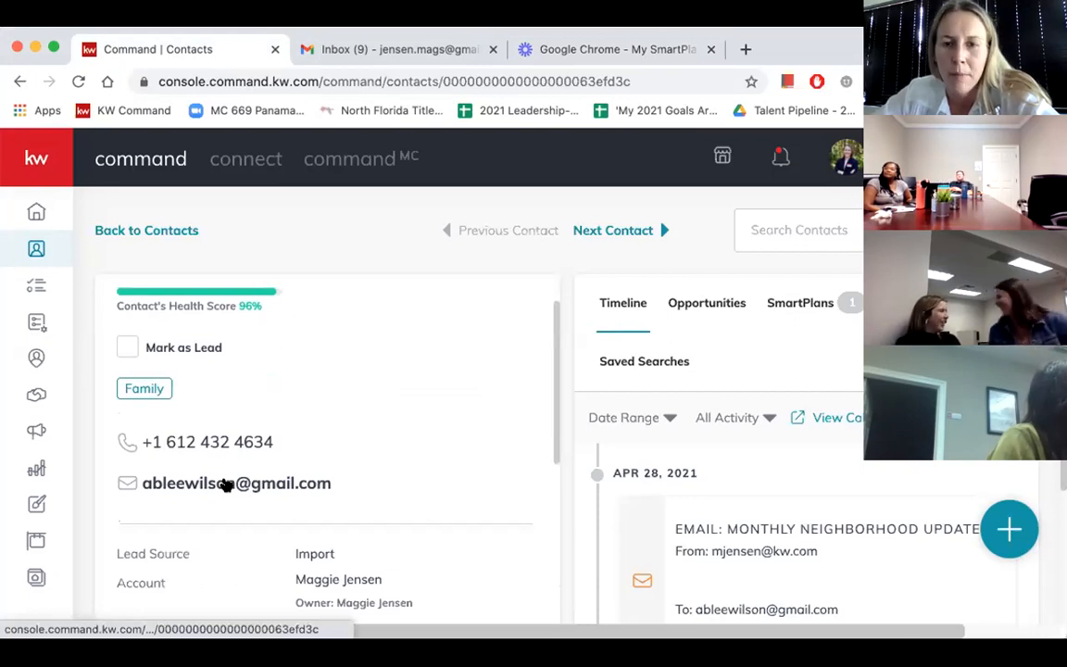
click(224, 483)
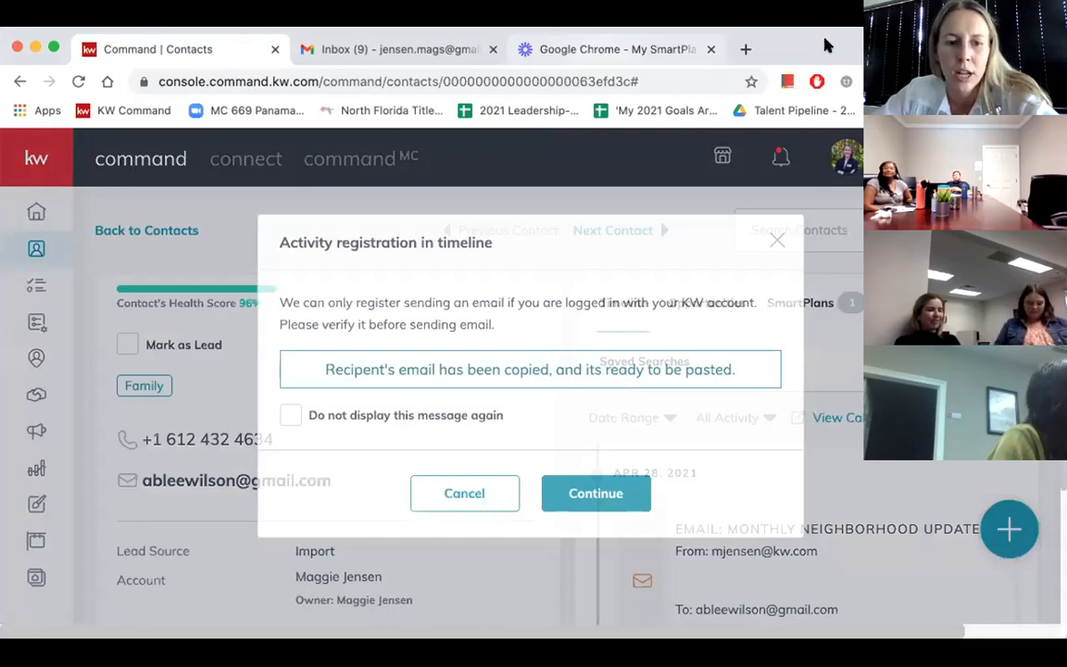
- Switch to the Loom video about My SmartPlans and show it in full screen near its start
click(615, 49)
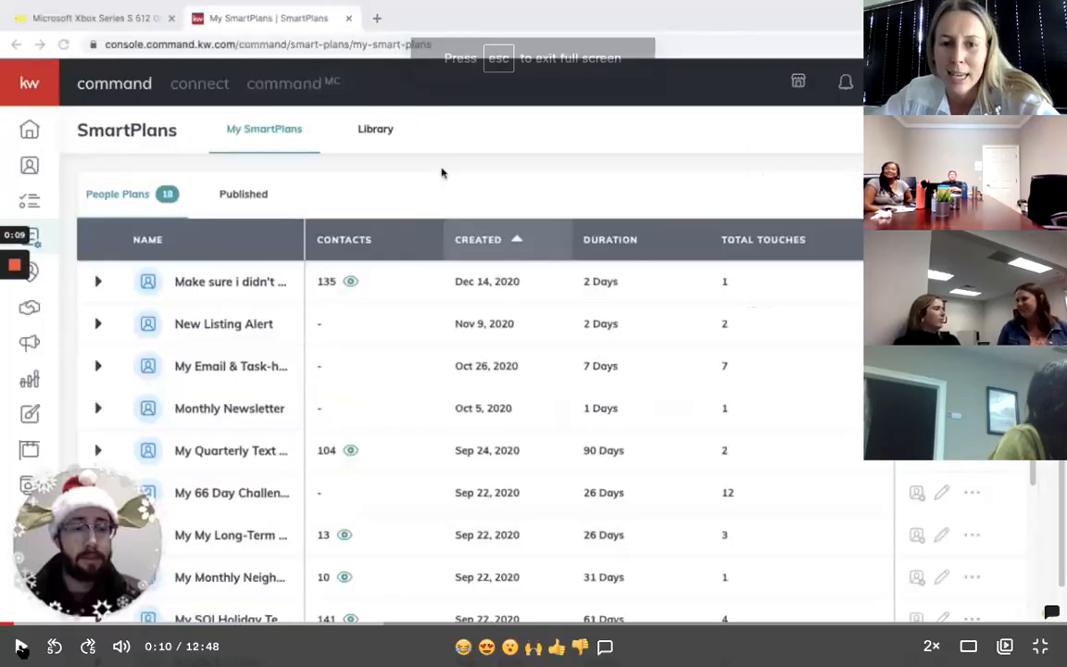
click(20, 646)
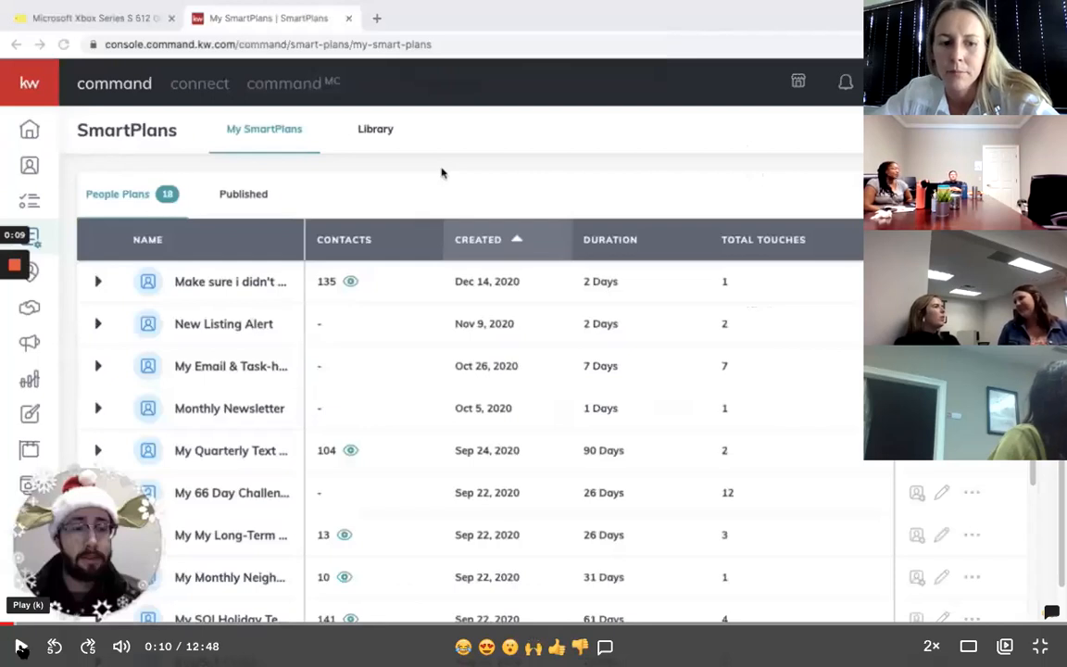